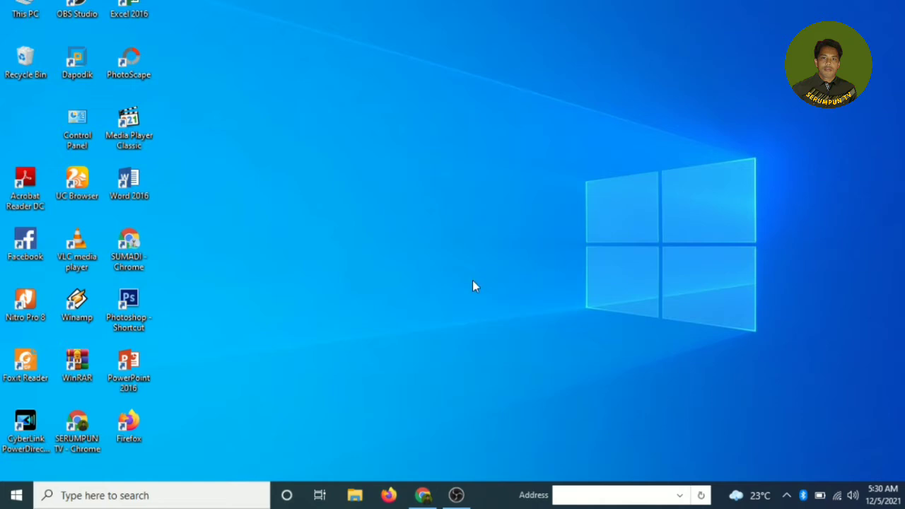
Step: Bring Chrome forward and search Google for 'google form'
left_click(424, 497)
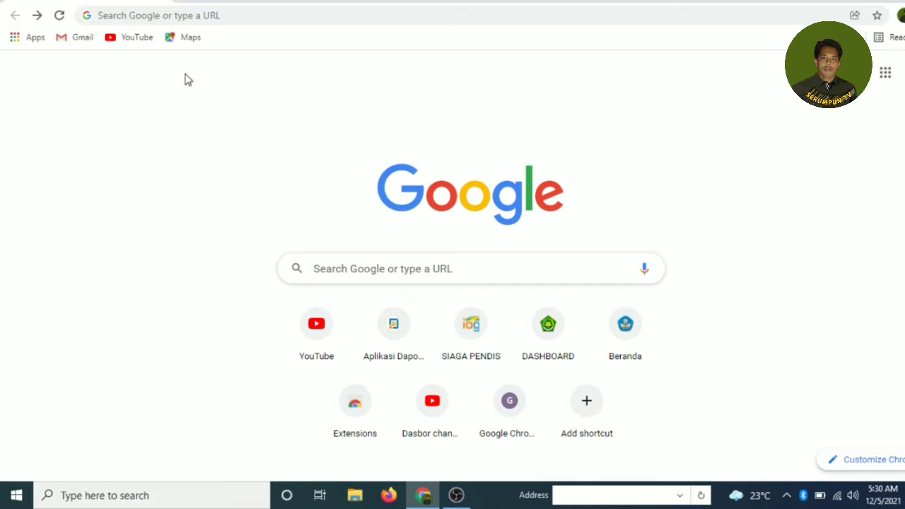
left_click(190, 14)
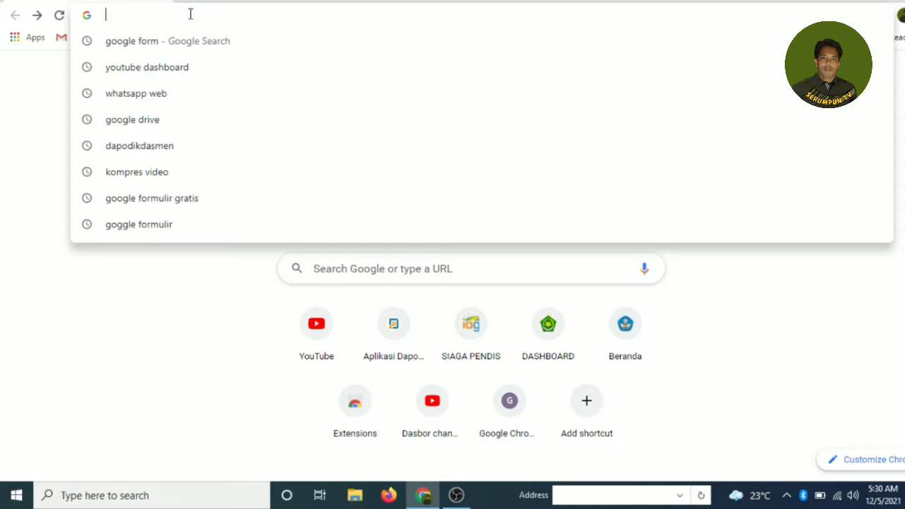
type("google form")
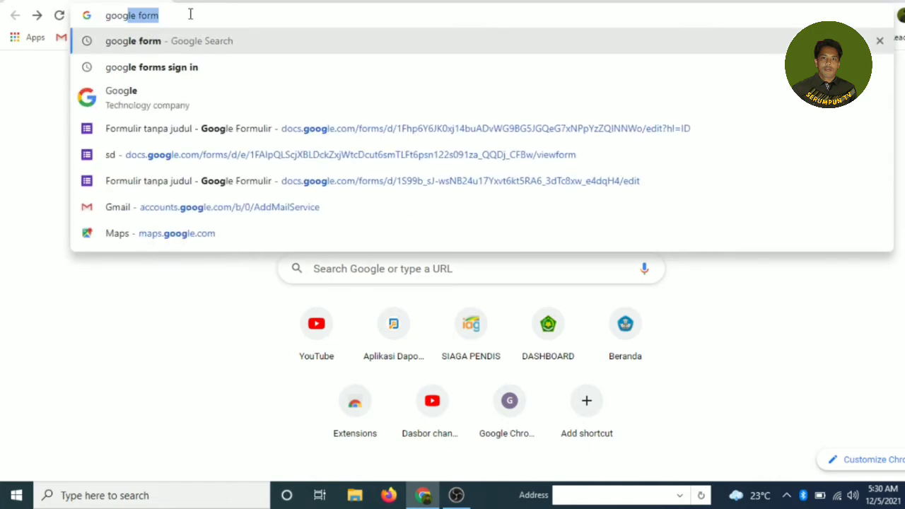
key("Return")
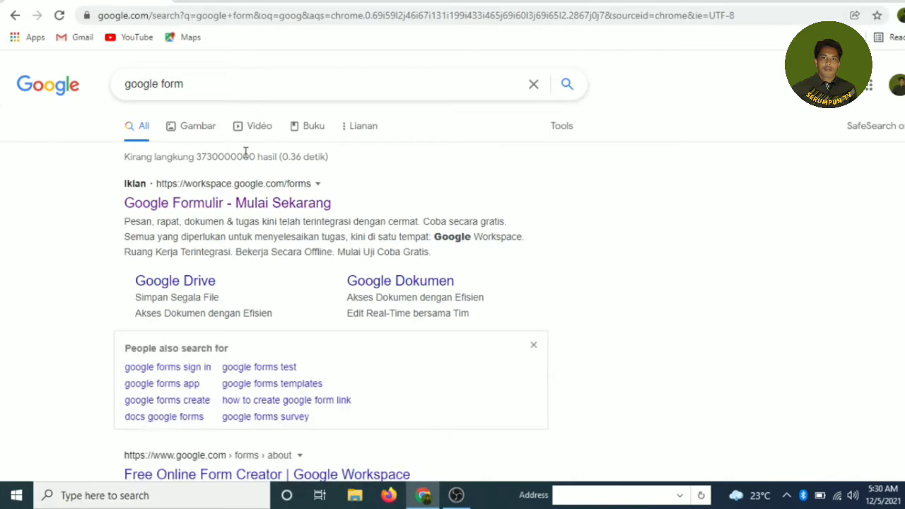
Step: Switch to the 'google forms sign in' search and open the Google Forms sign-in page
scroll(244, 170, "down", 2)
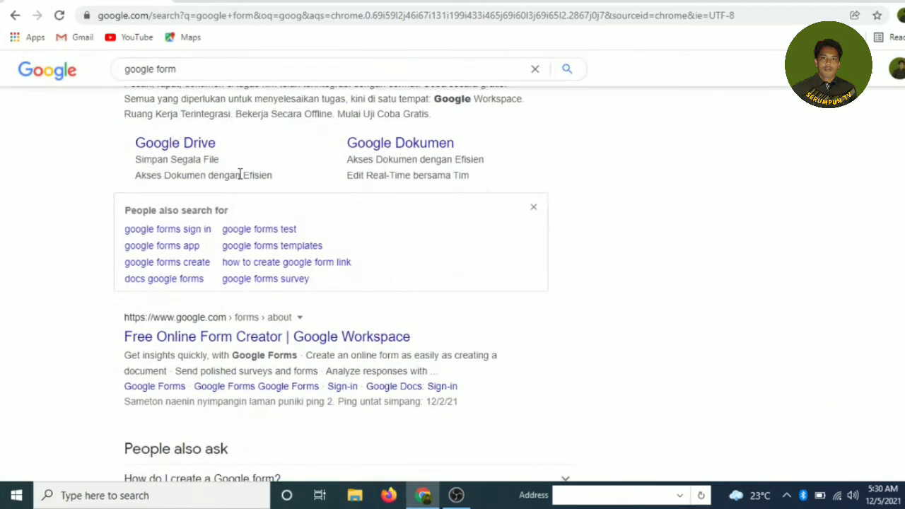
scroll(239, 180, "down", 3)
scroll(239, 183, "up", 3)
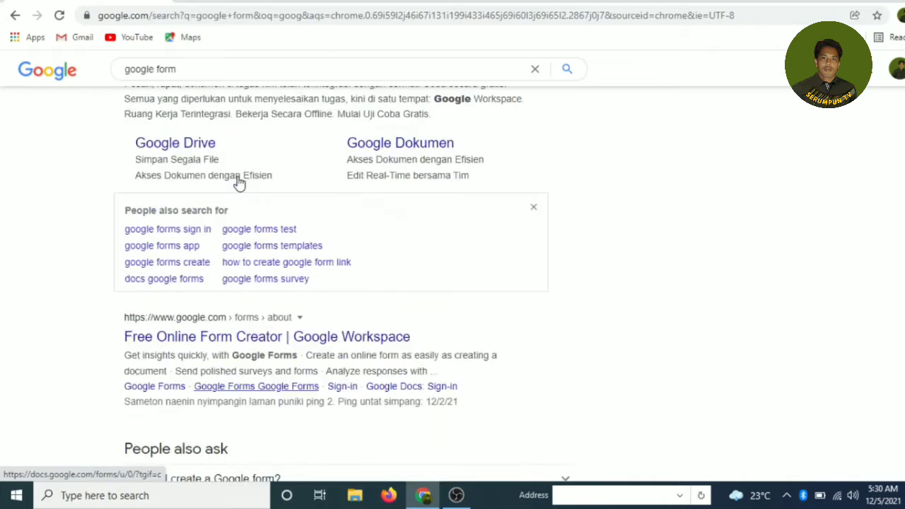
left_click(172, 237)
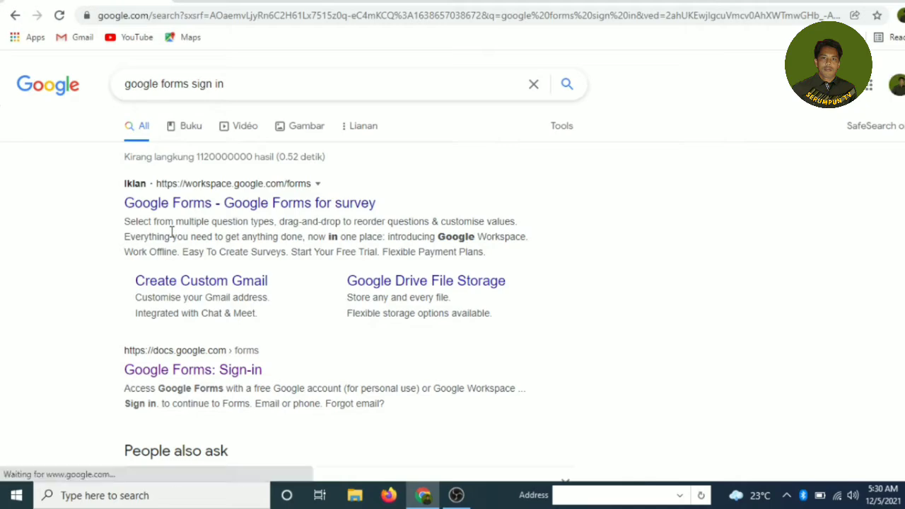
scroll(172, 237, "down", 2)
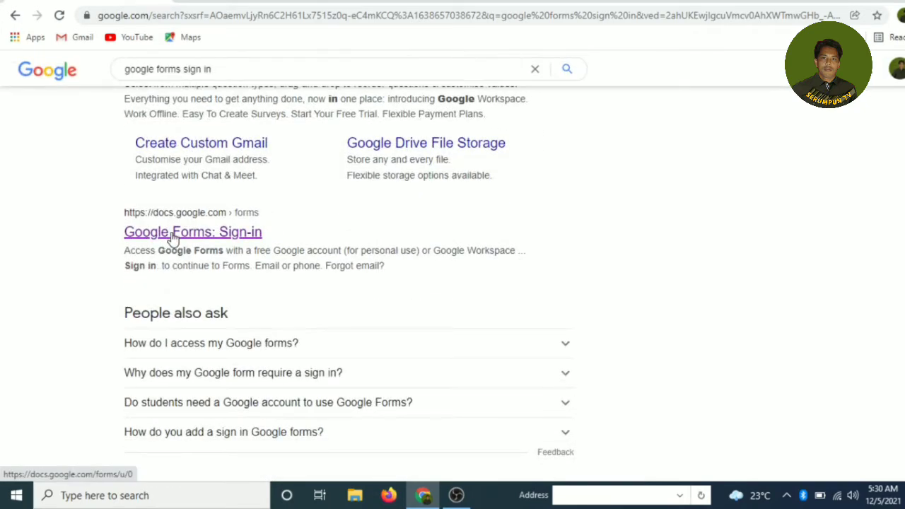
left_click(172, 237)
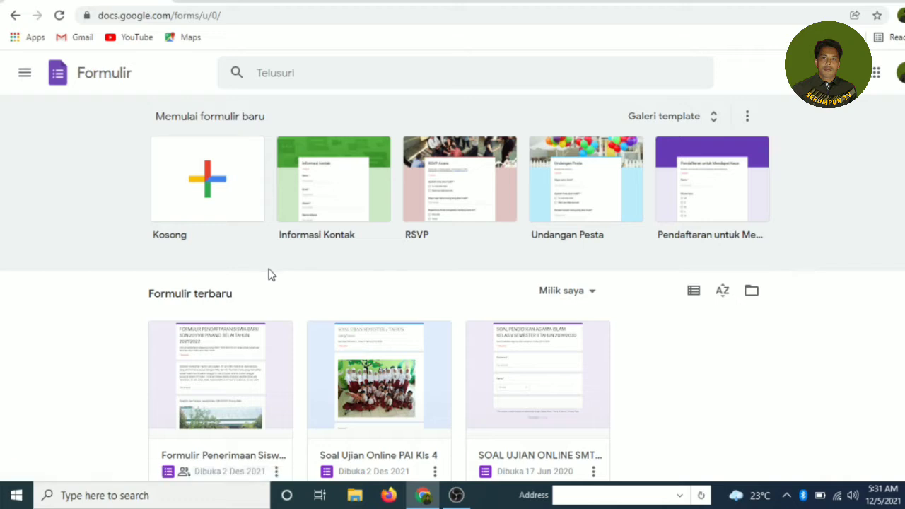
Step: Create a new form from the blank 'Kosong' template
scroll(232, 259, "down", 1)
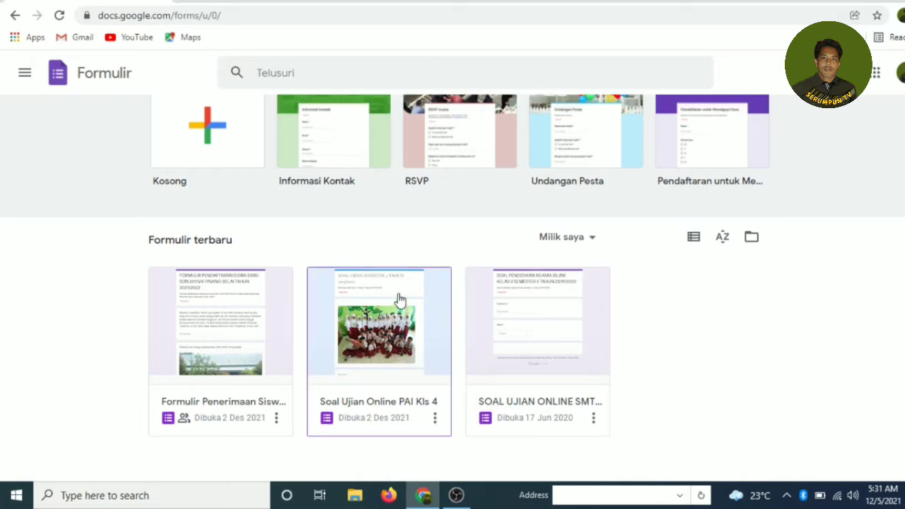
scroll(400, 301, "up", 1)
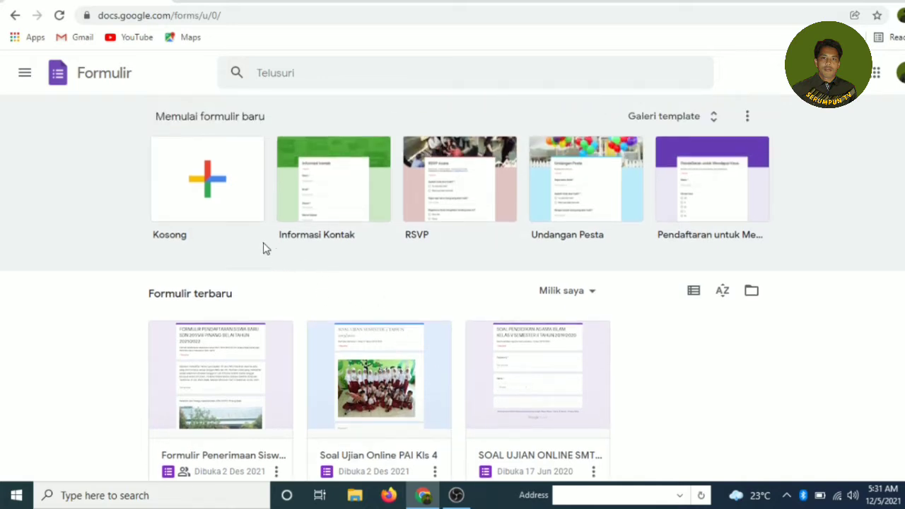
left_click(210, 209)
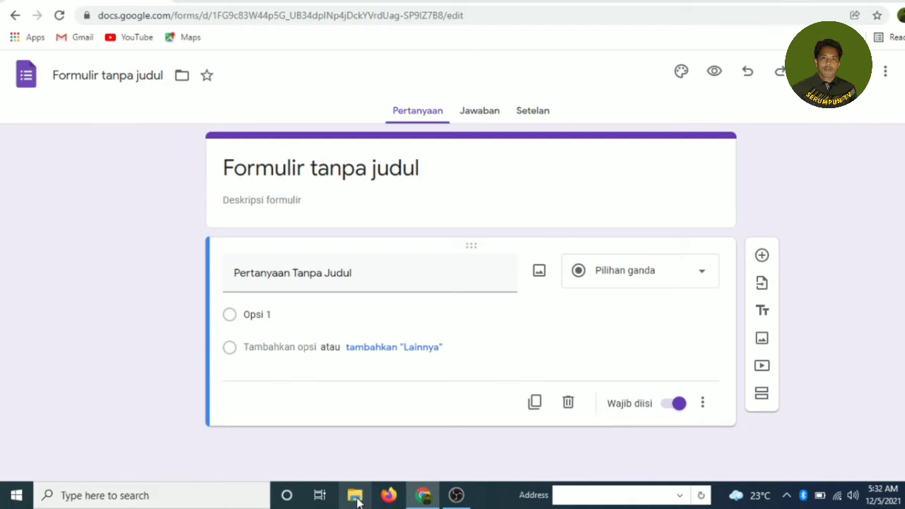
Step: Open the Word document 'soal ujian sesemtr 1 pai' from the Downloads folder
left_click(356, 495)
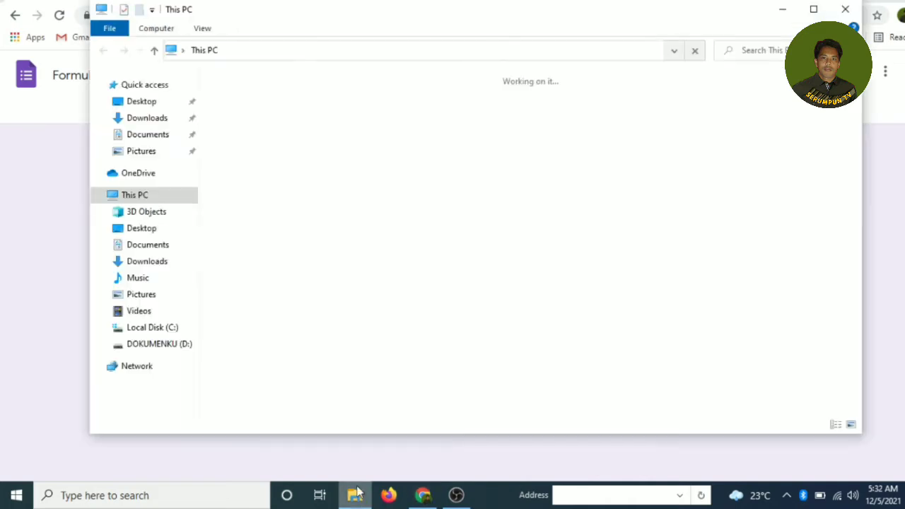
left_click(153, 247)
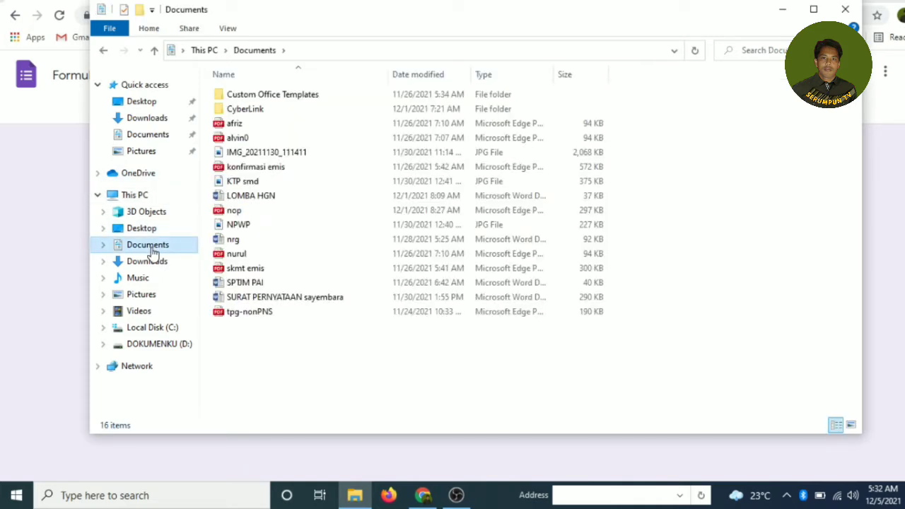
left_click(148, 265)
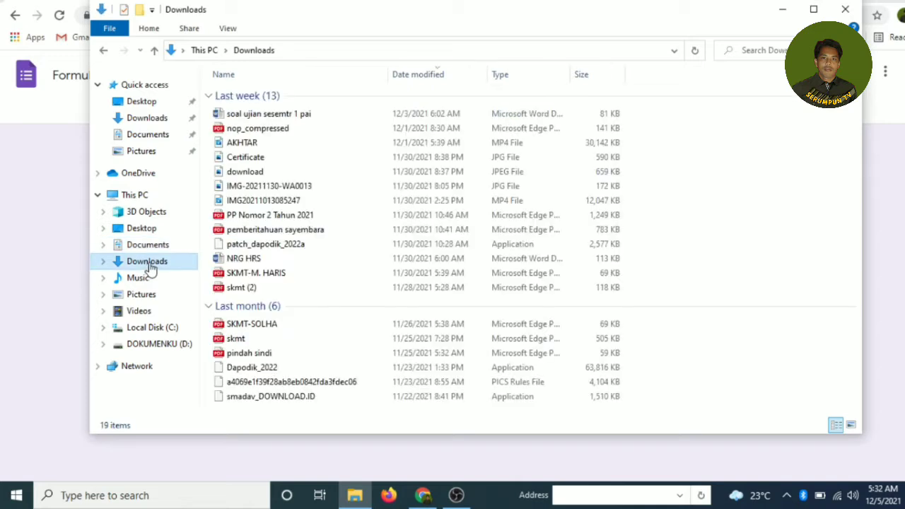
double_click(283, 115)
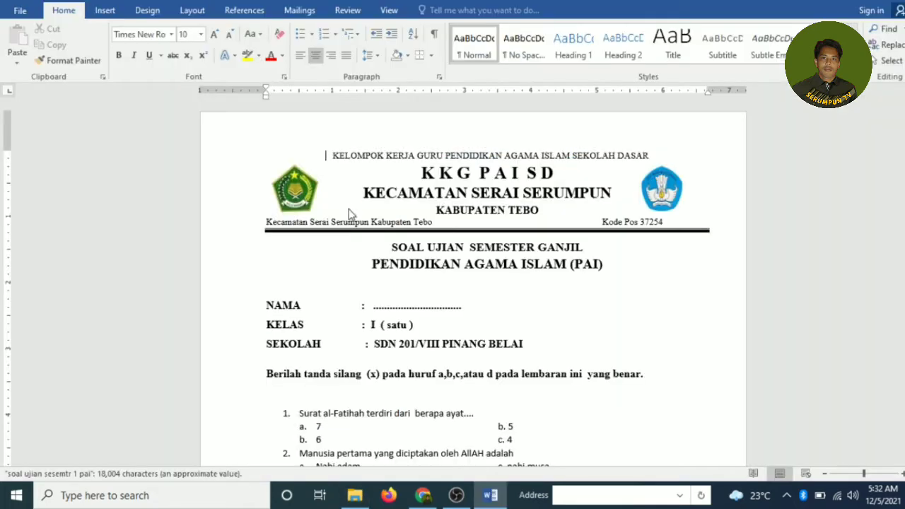
Step: Read through the PAI exam questions in Word, then return to the untitled form in Chrome
scroll(380, 218, "down", 2)
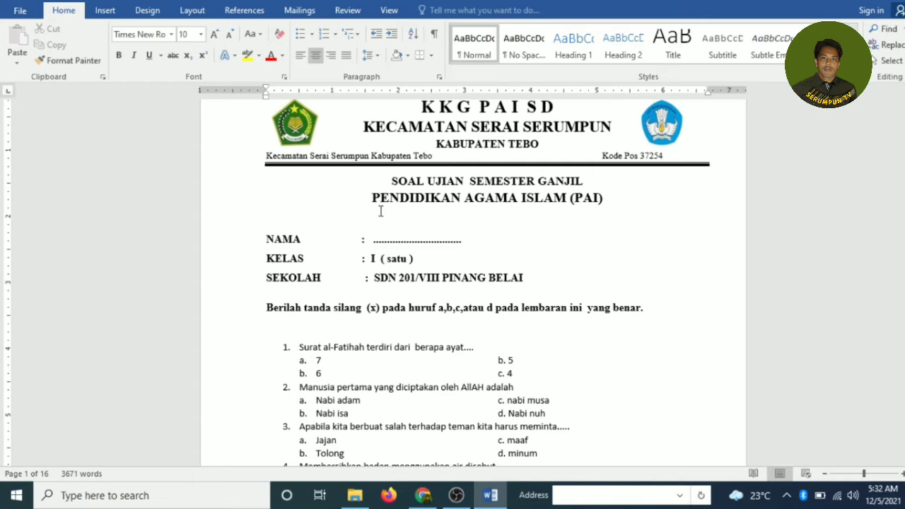
scroll(332, 223, "down", 4)
scroll(332, 223, "down", 12)
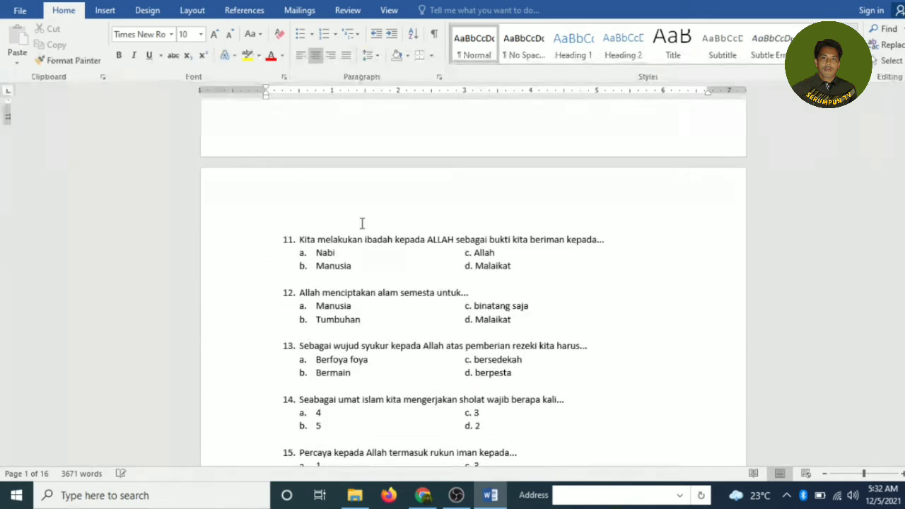
scroll(361, 229, "down", 12)
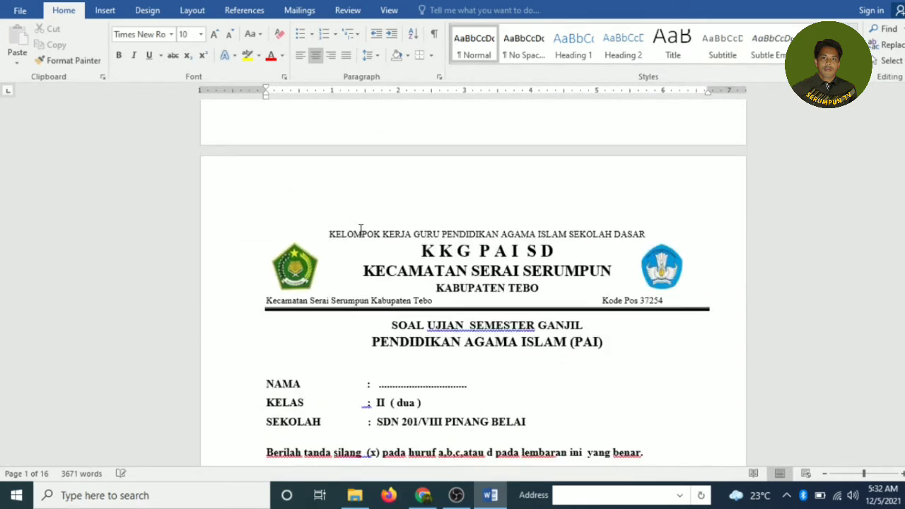
scroll(360, 230, "down", 12)
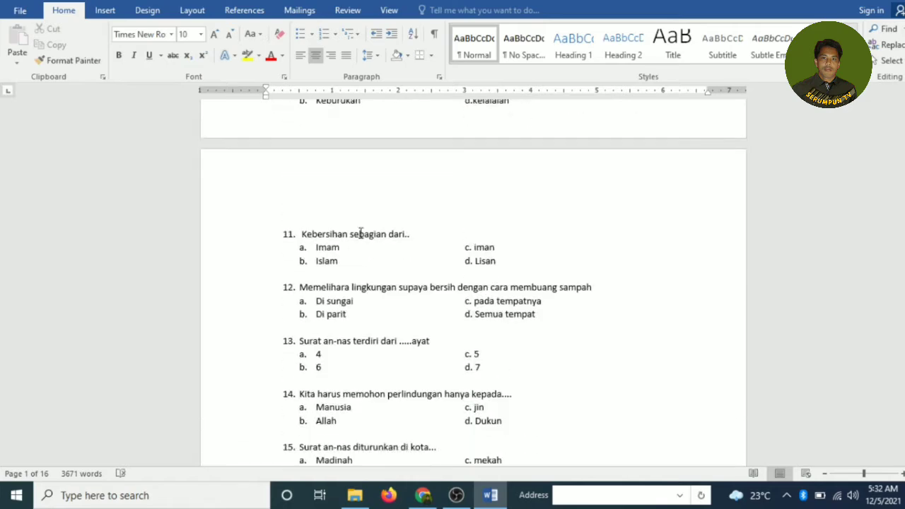
scroll(360, 241, "down", 12)
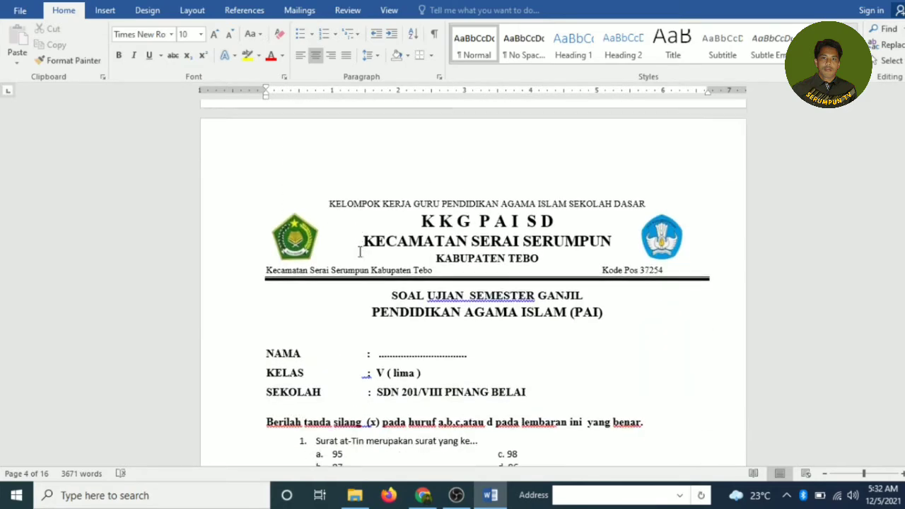
scroll(360, 252, "down", 3)
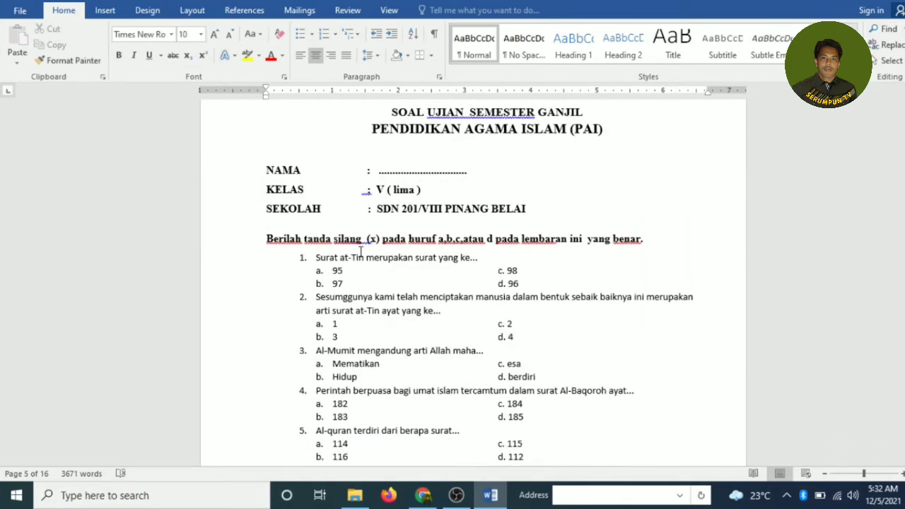
scroll(360, 252, "down", 6)
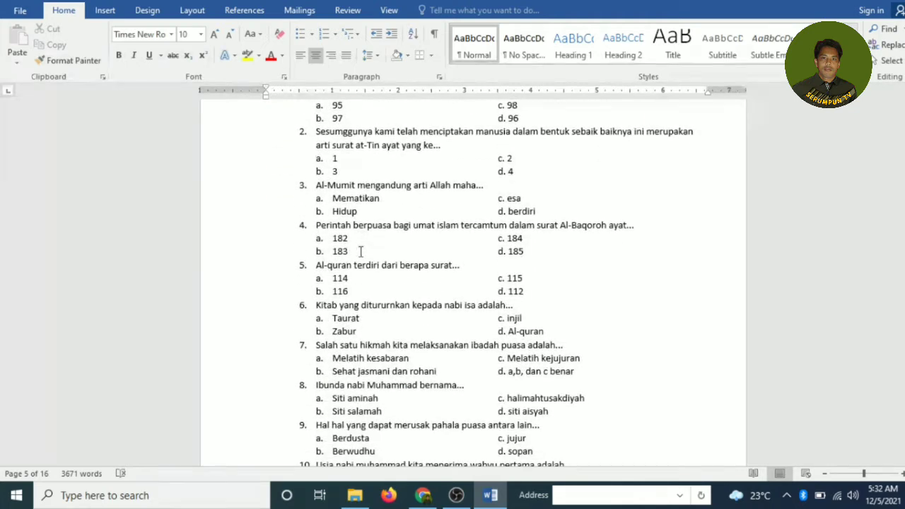
scroll(361, 251, "up", 5)
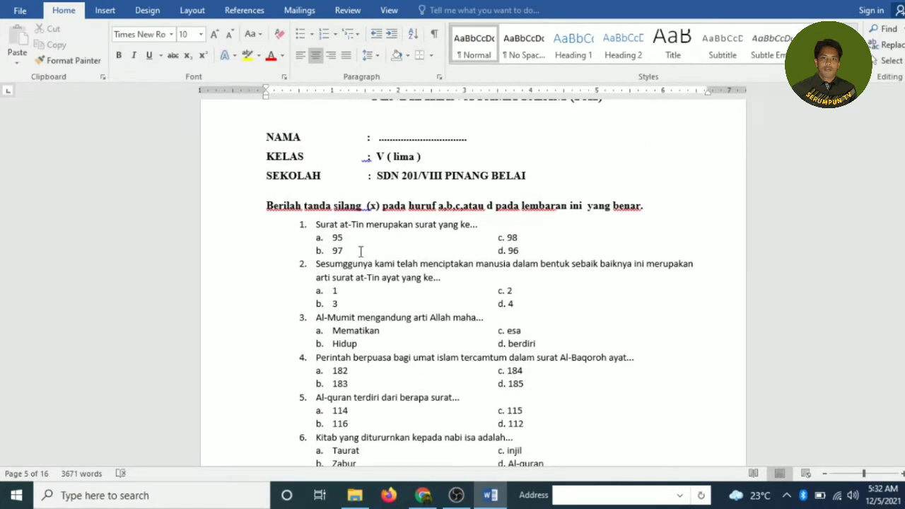
scroll(360, 251, "up", 1)
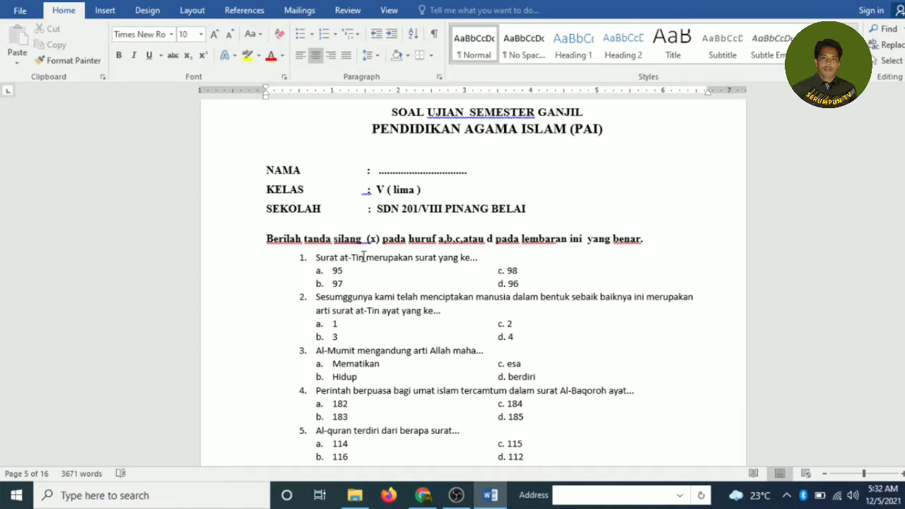
left_click(423, 495)
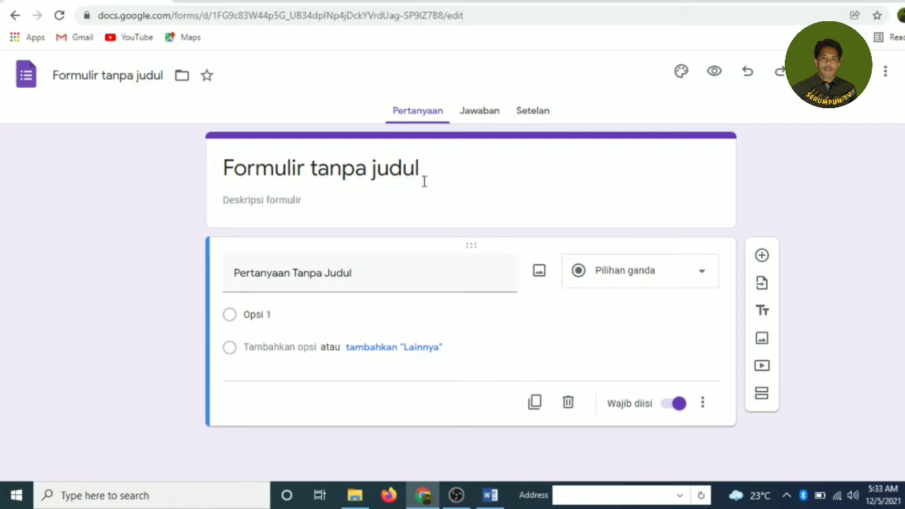
Step: Replace the form title with 'SOAL UJIAN SEMESTER GANJIL 2021/2022'
left_click_drag(422, 170, 210, 177)
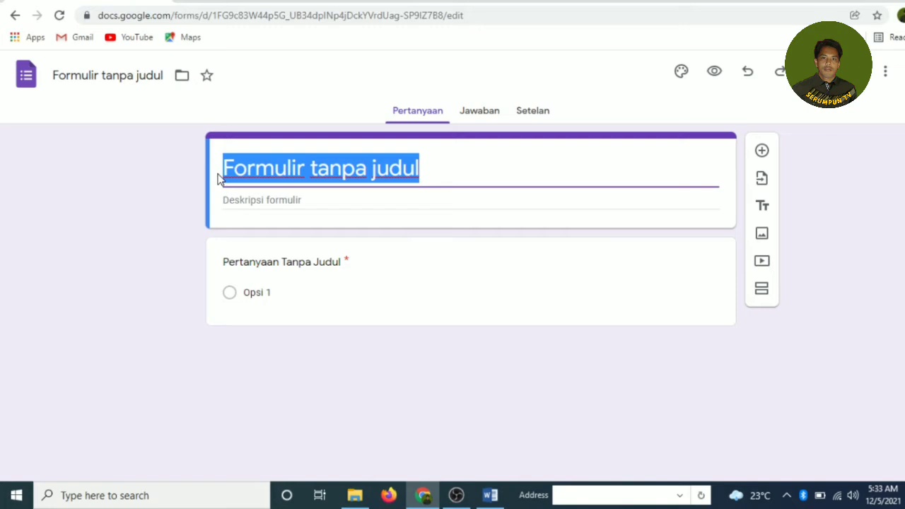
type("SOA")
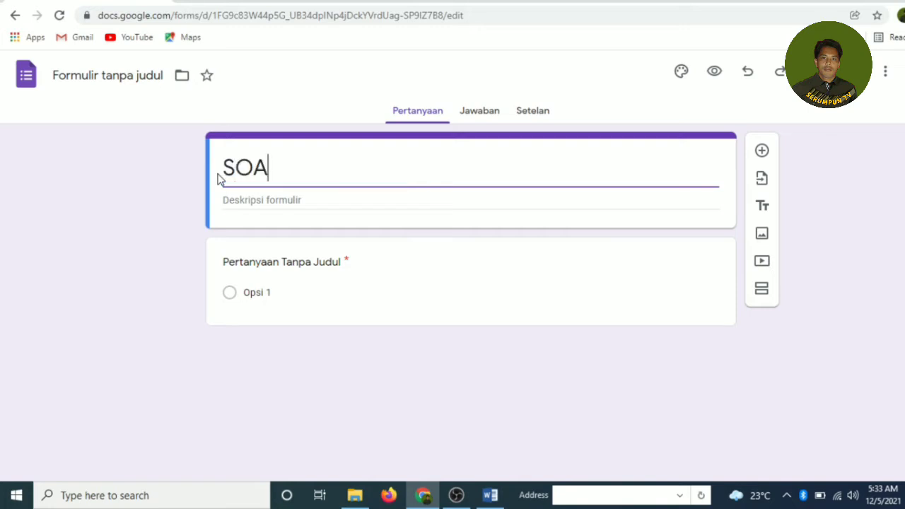
type("L UJIA")
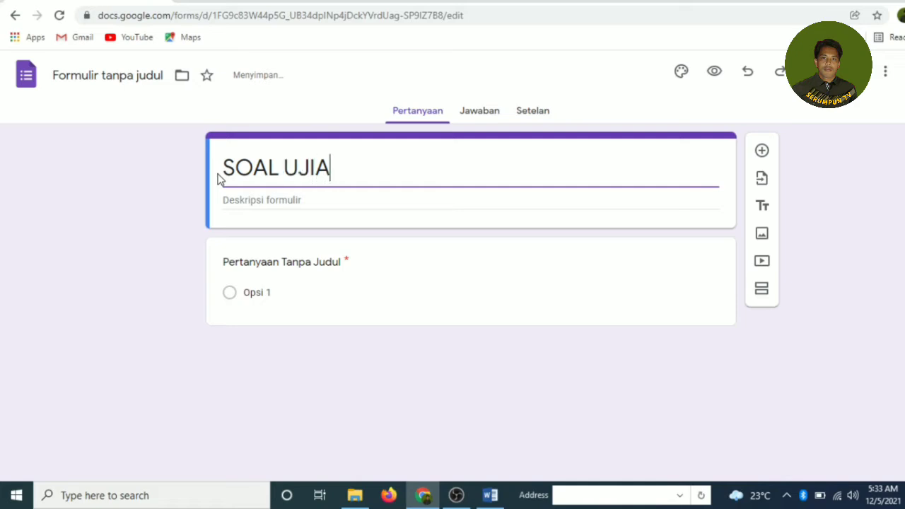
type("N SEMES")
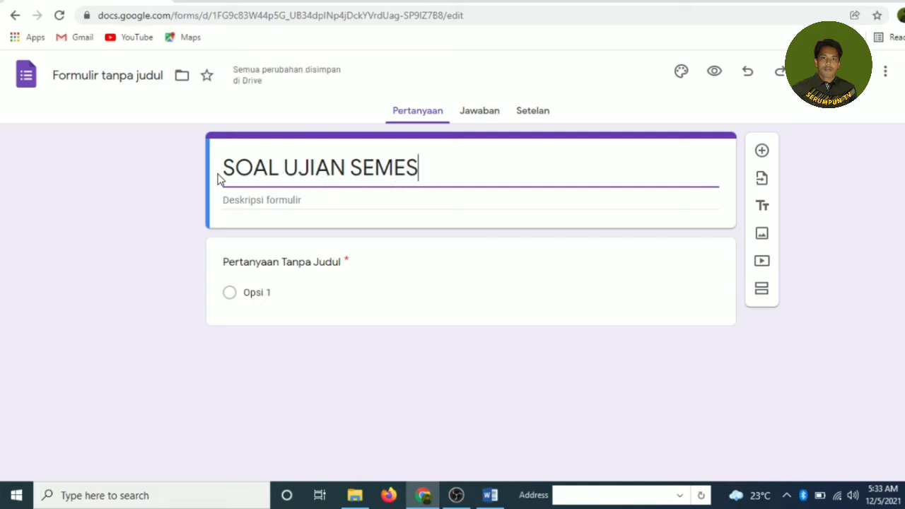
type("TER GAN")
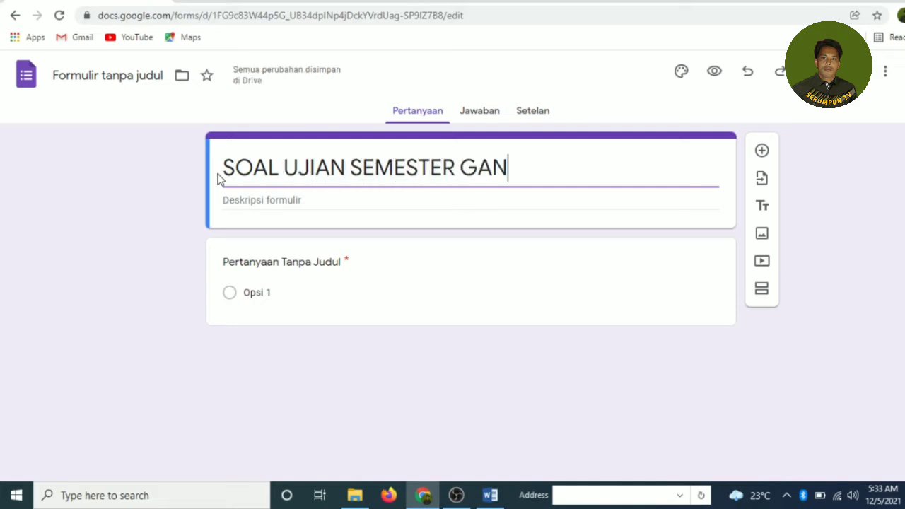
type("JIL 2")
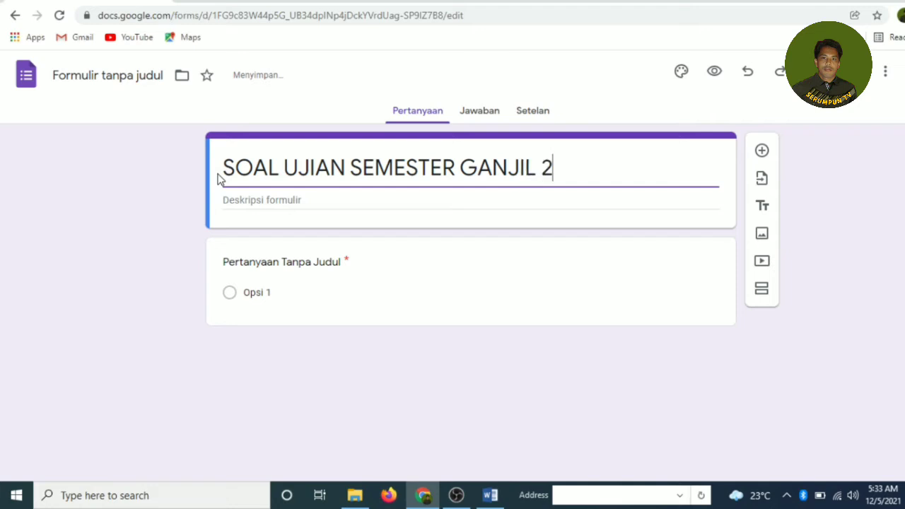
type("021/")
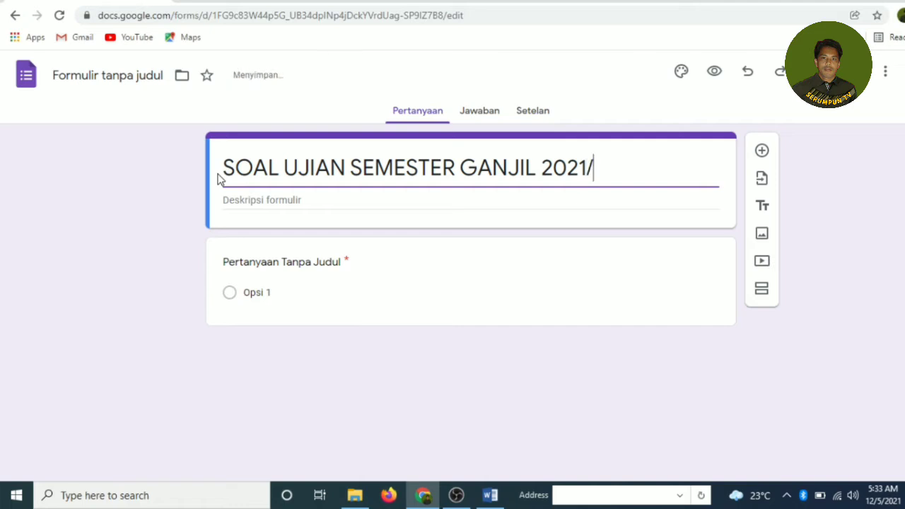
type("2022")
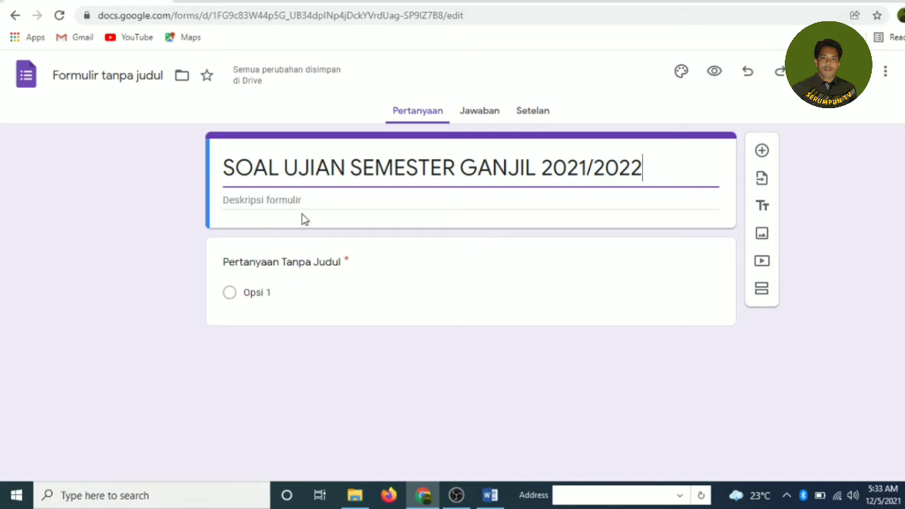
left_click(346, 263)
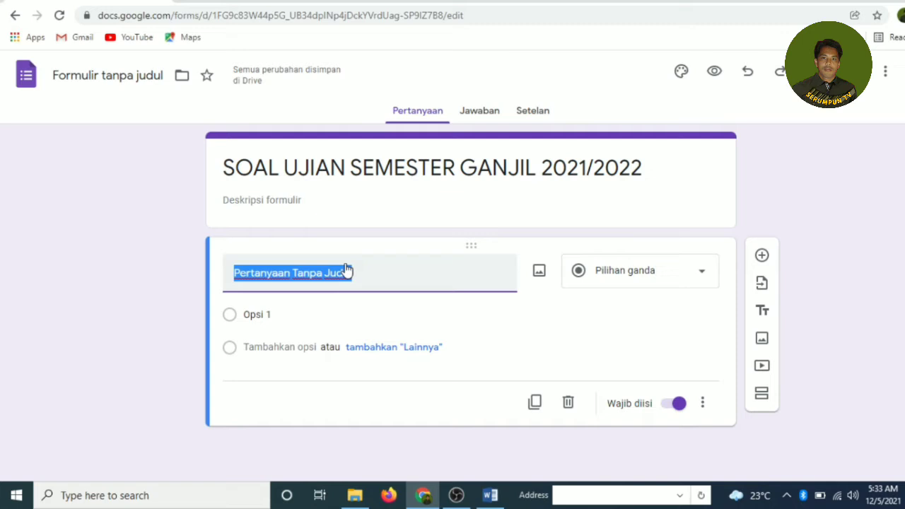
Step: Title the first question 'NAMA', set it to Jawaban singkat, and keep it required
type("N")
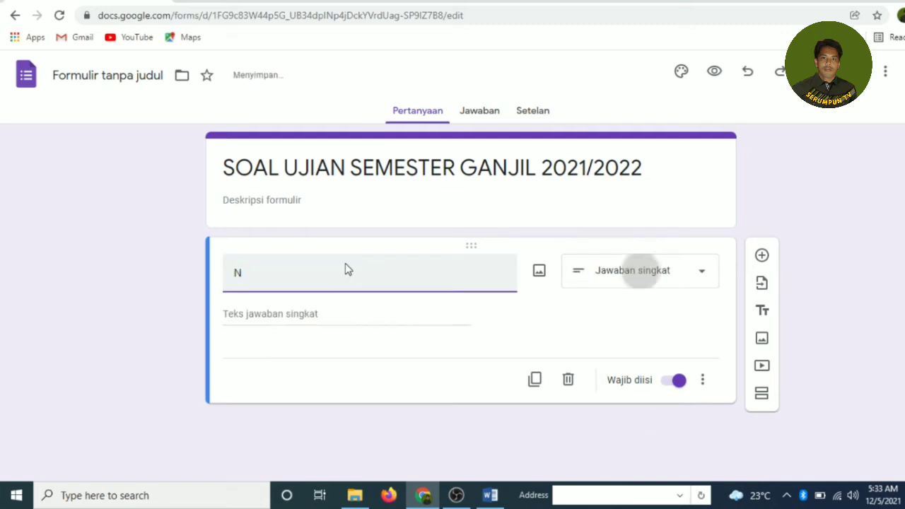
type("AMA")
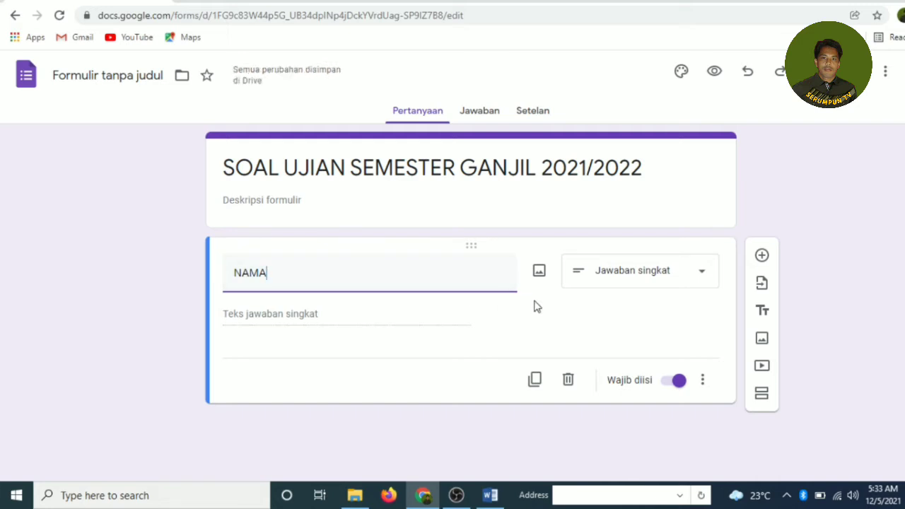
left_click(702, 278)
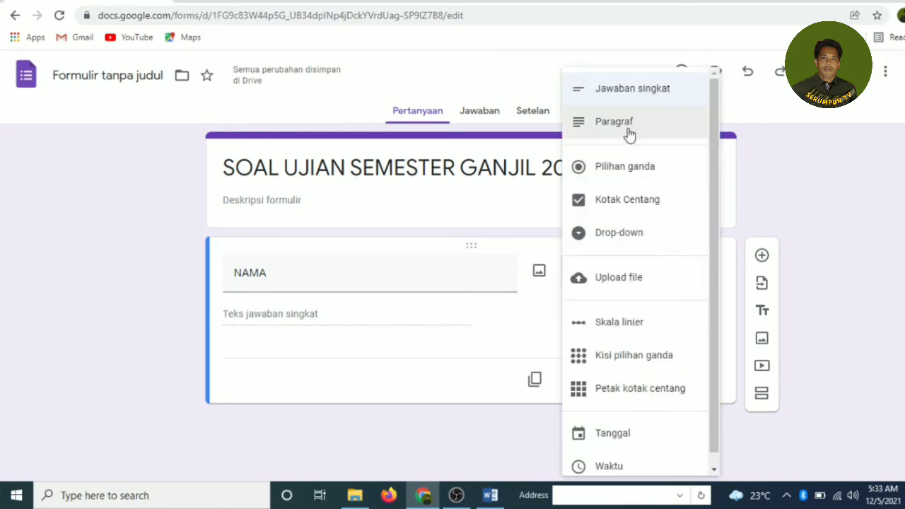
left_click(631, 97)
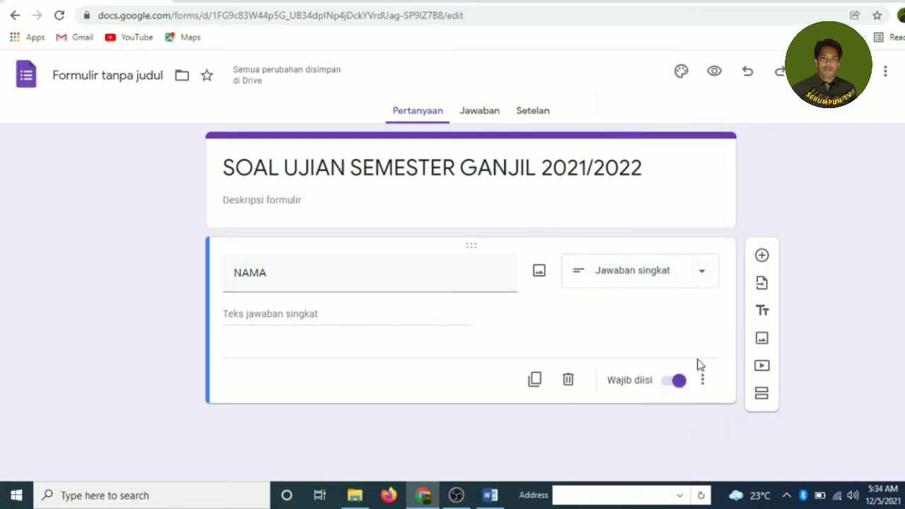
left_click(676, 386)
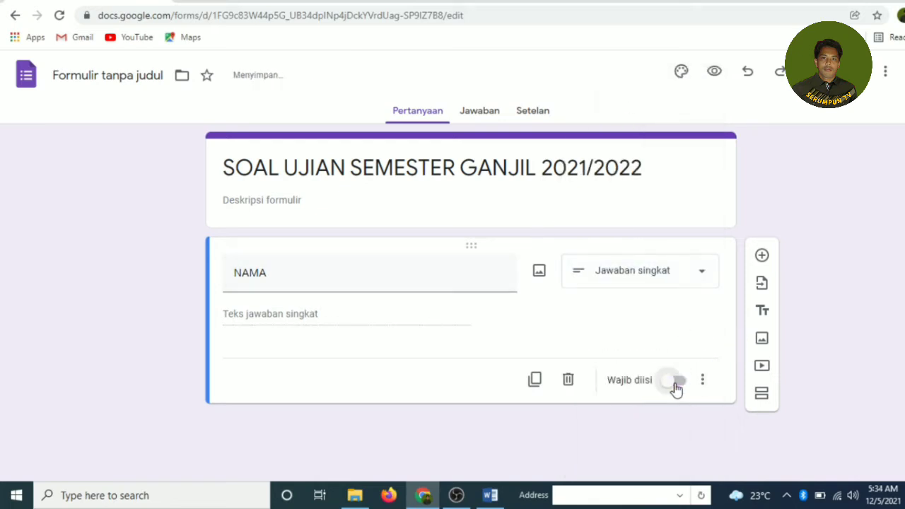
left_click(675, 386)
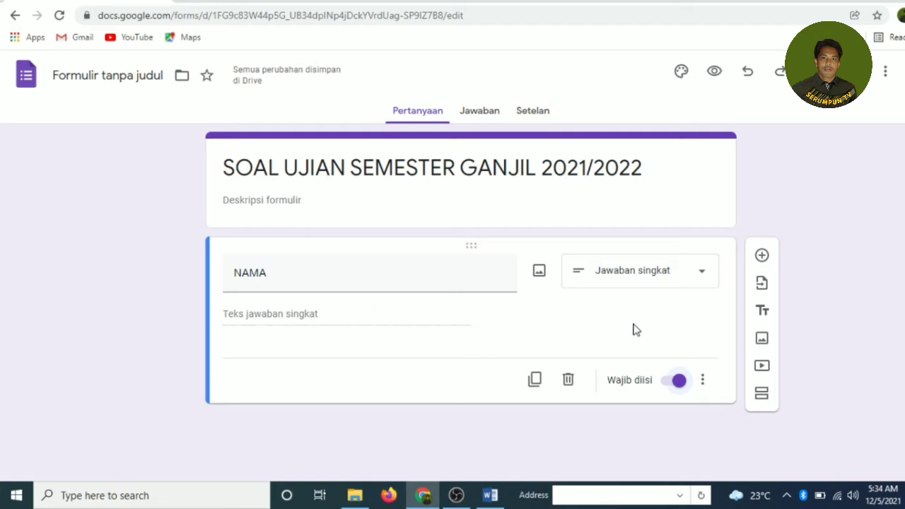
left_click(703, 381)
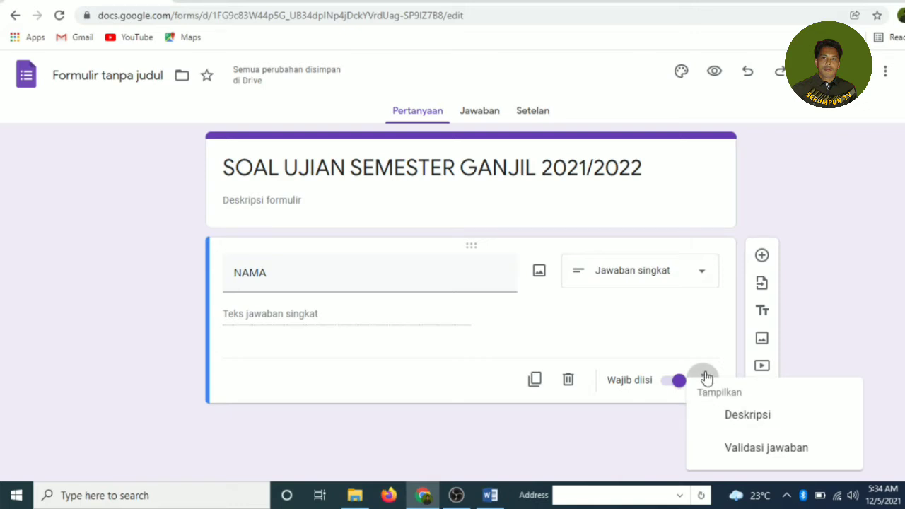
left_click(706, 378)
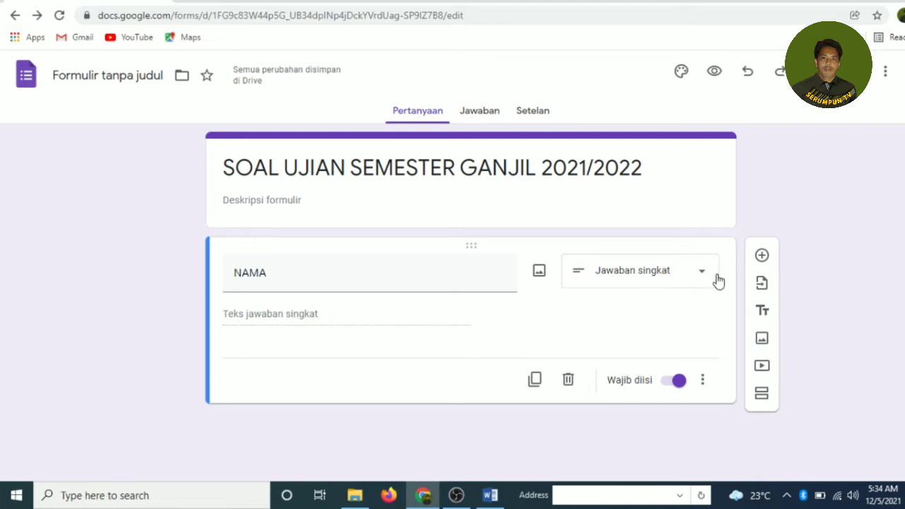
Step: Add a second Jawaban singkat question titled 'TOKEN'
left_click(762, 257)
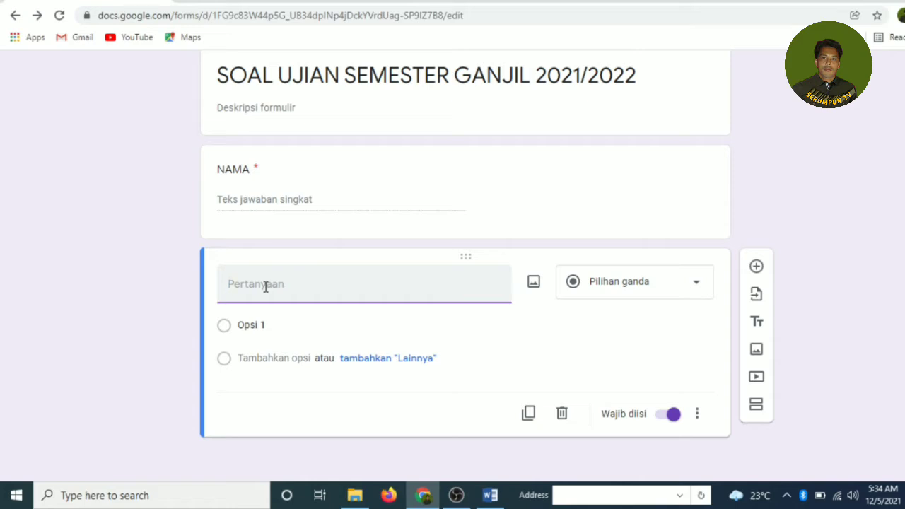
type("TOKEN")
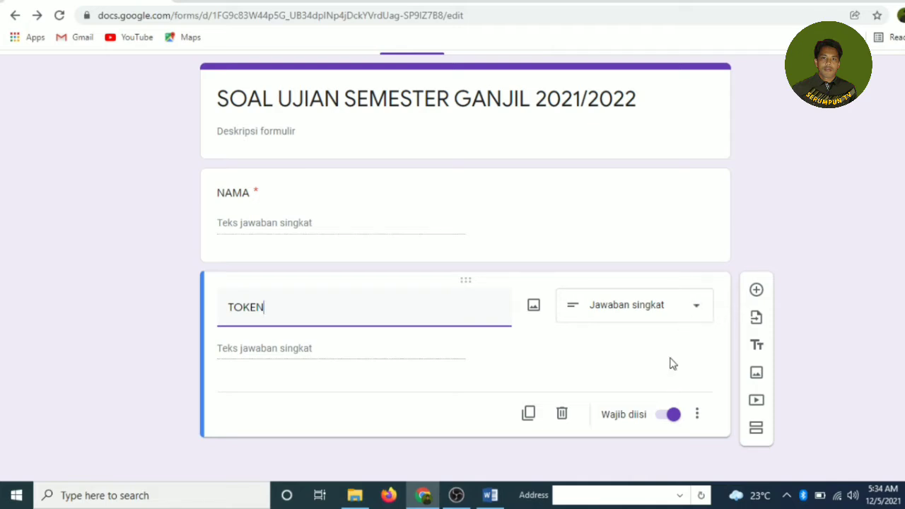
left_click(693, 308)
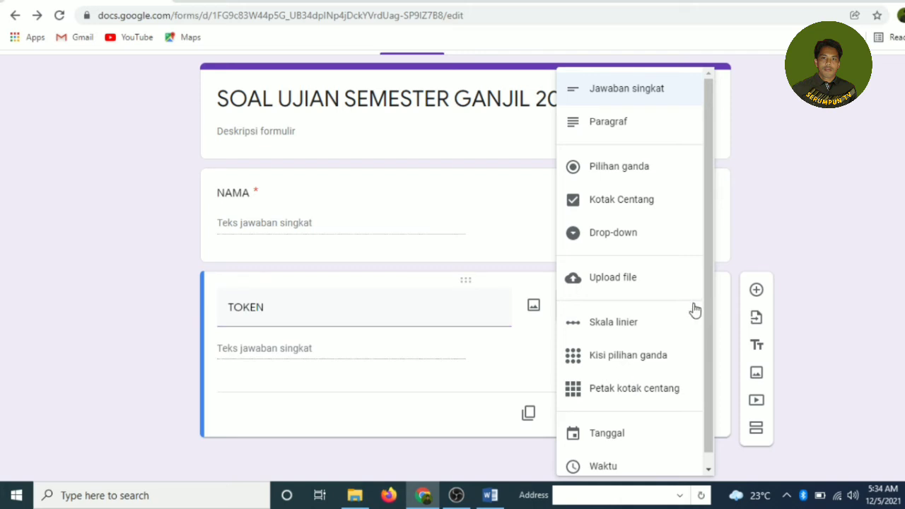
left_click(629, 95)
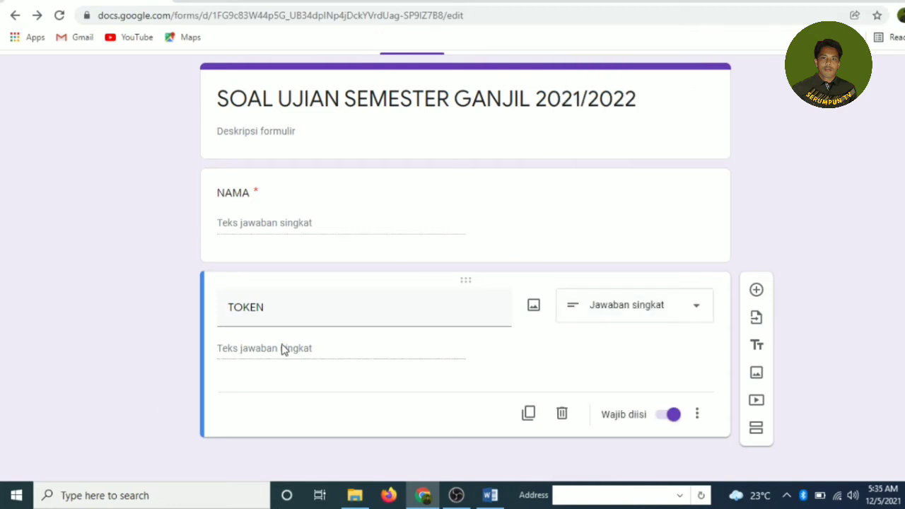
left_click(698, 415)
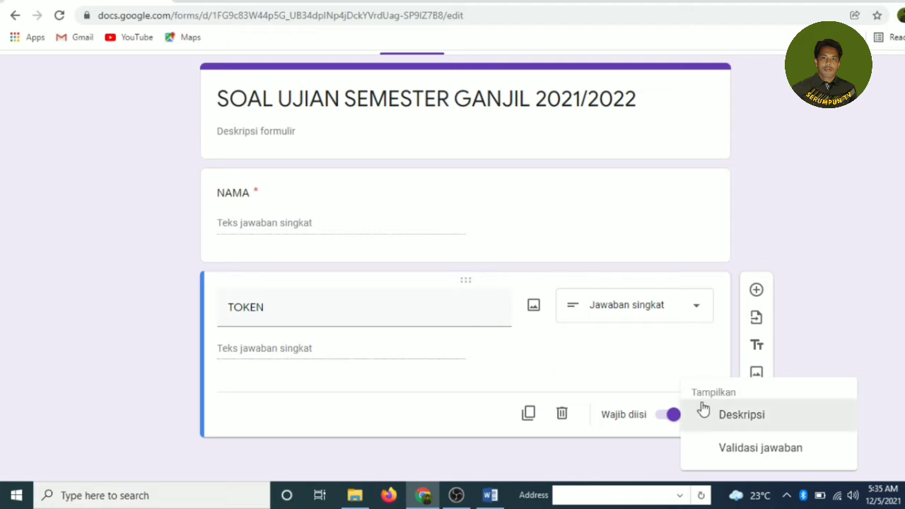
Step: Add Teks / Berisi response validation to TOKEN requiring the exam access code
left_click(738, 457)
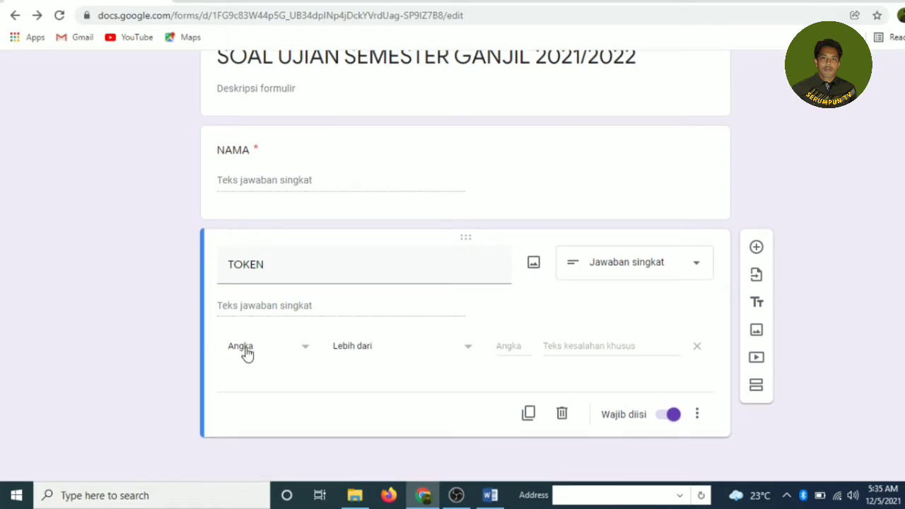
left_click(246, 353)
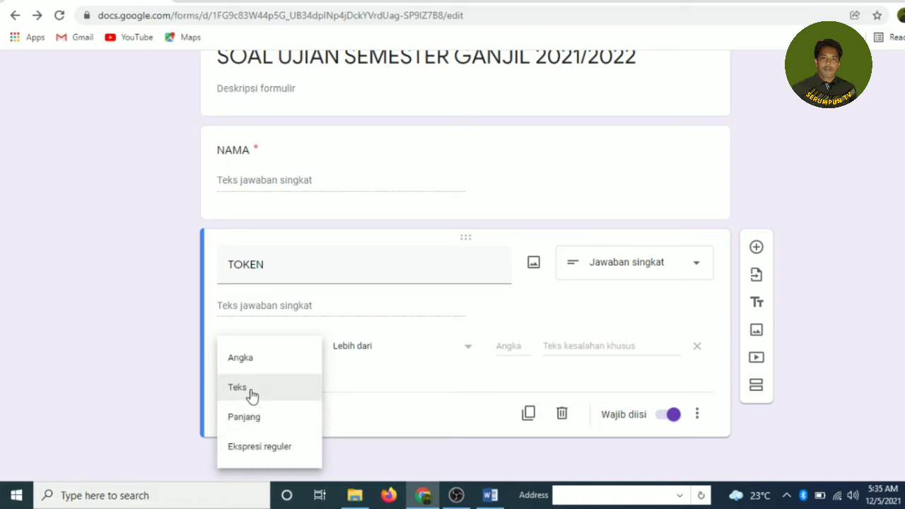
left_click(251, 395)
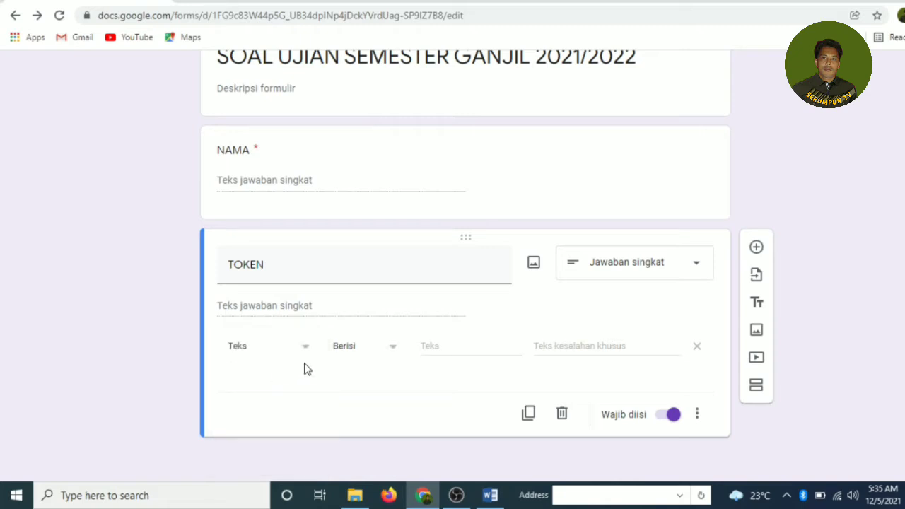
left_click(432, 346)
type("SD")
key("BackSpace")
key("BackSpace")
key("BackSpace")
key("BackSpace")
key("BackSpace")
type("KE")
left_click(552, 345)
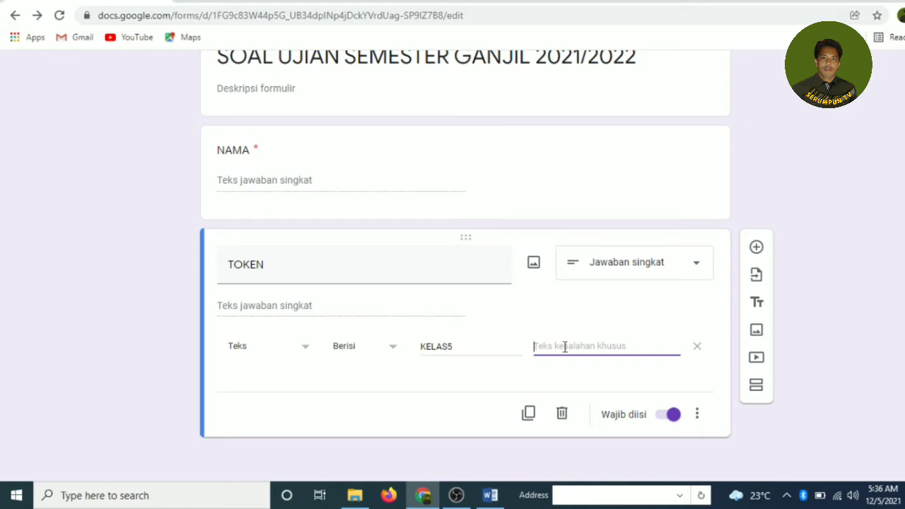
Step: Set the validation error message to 'ULANGI LAGI GAESS' and keep TOKEN required
type("u")
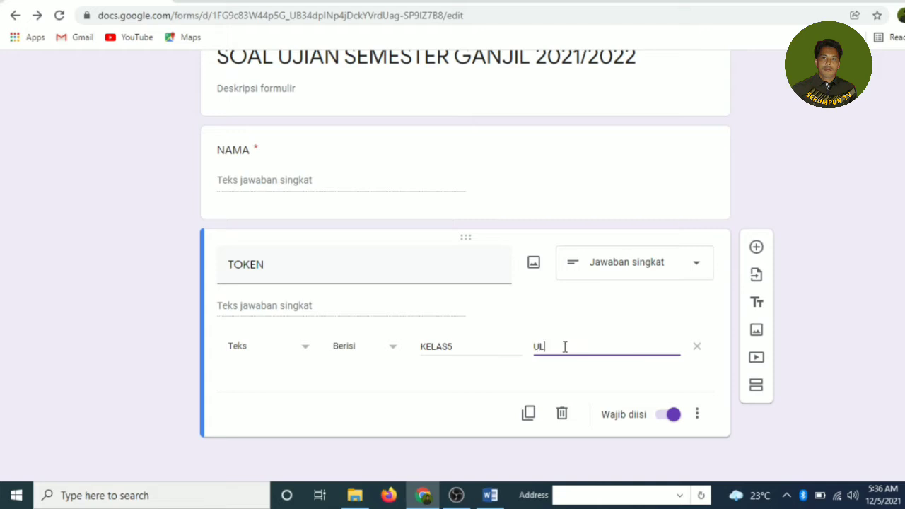
type("LANGI LAGI GAESS")
left_click(546, 320)
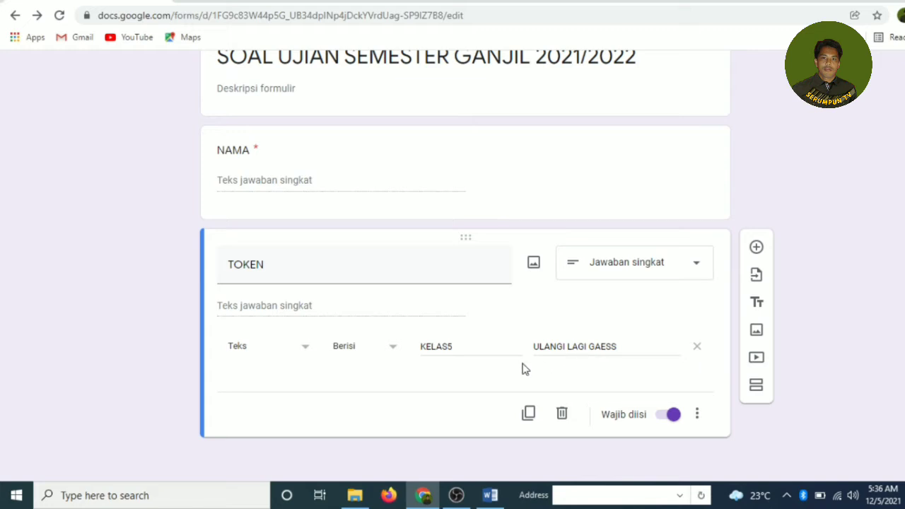
left_click(667, 417)
left_click(672, 417)
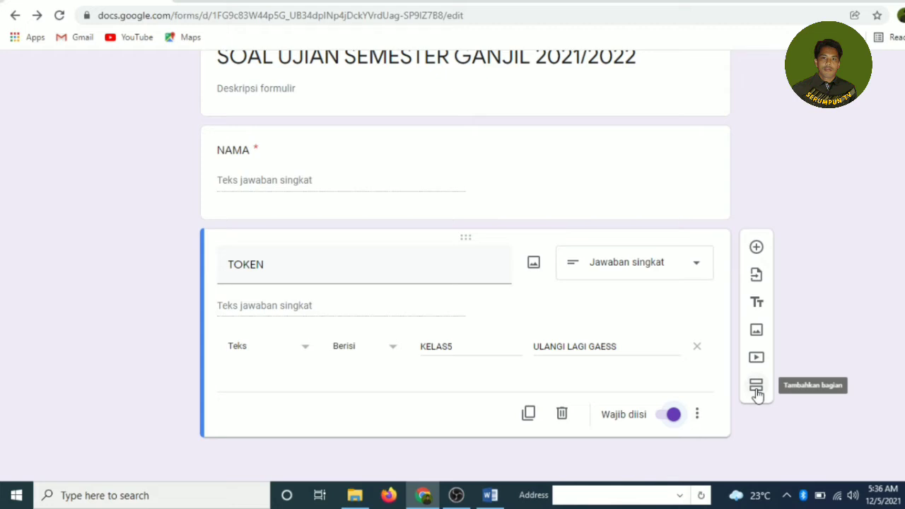
Step: Add a new section after the TOKEN question
left_click(756, 392)
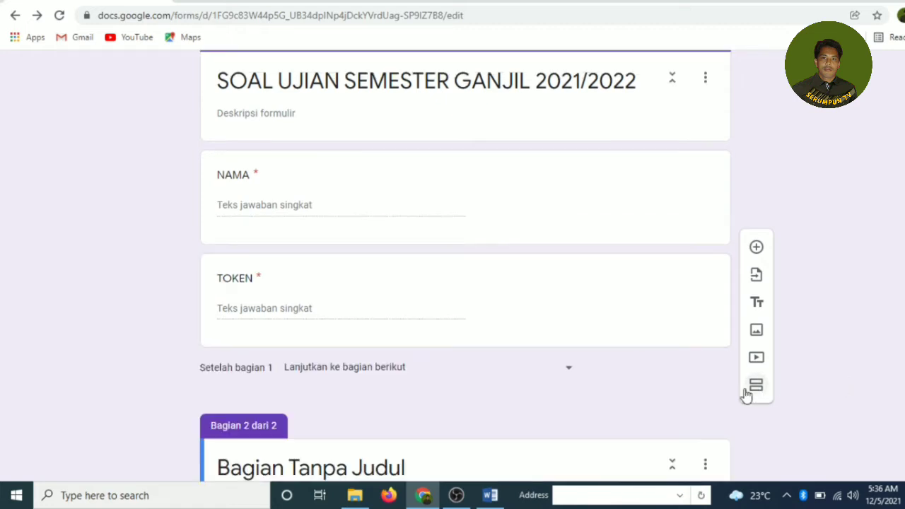
scroll(440, 261, "up", 2)
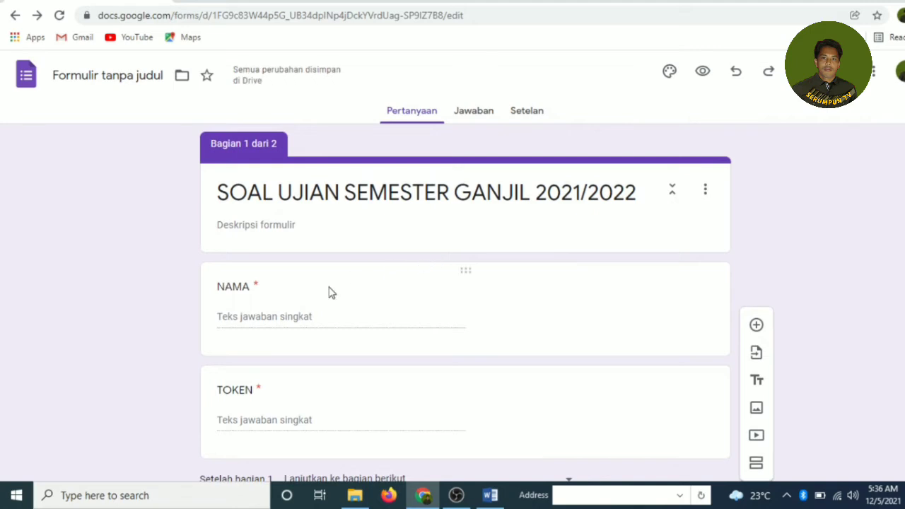
scroll(340, 304, "down", 3)
scroll(353, 307, "up", 3)
scroll(285, 198, "down", 3)
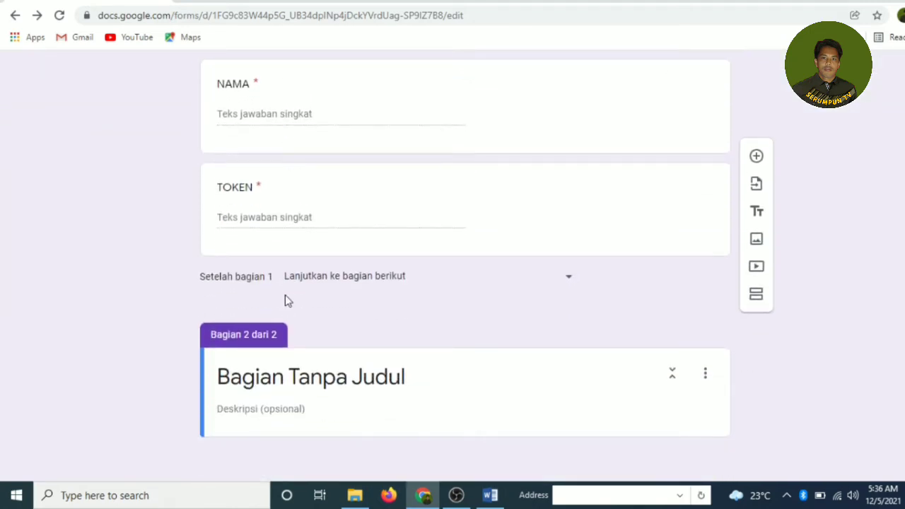
Step: Title the second section 'Pilihlah Jawaban yang dianggap paling benar'
left_click(411, 384)
left_click_drag(406, 383, 212, 385)
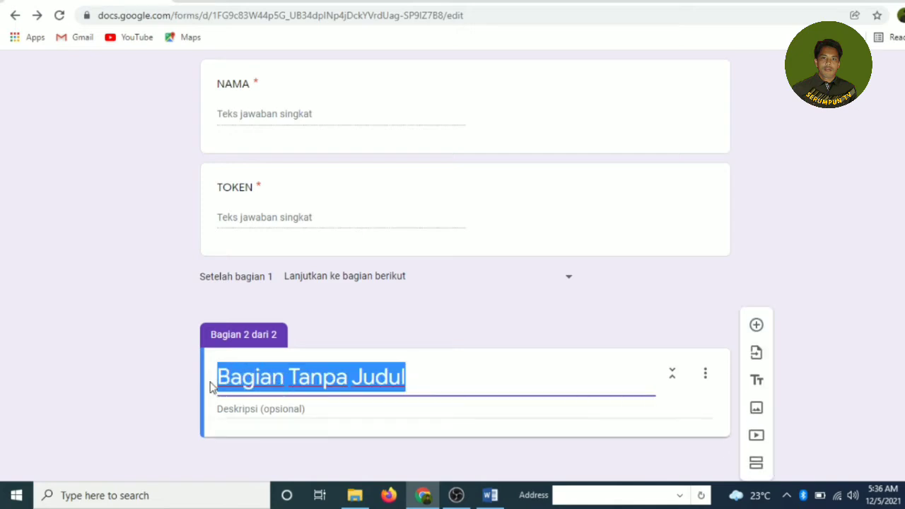
type("P")
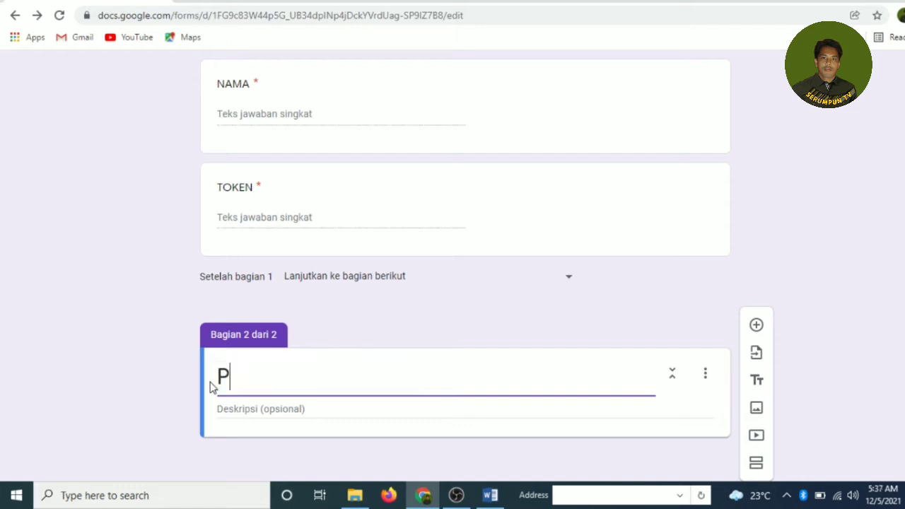
type("ilihla")
type("h ")
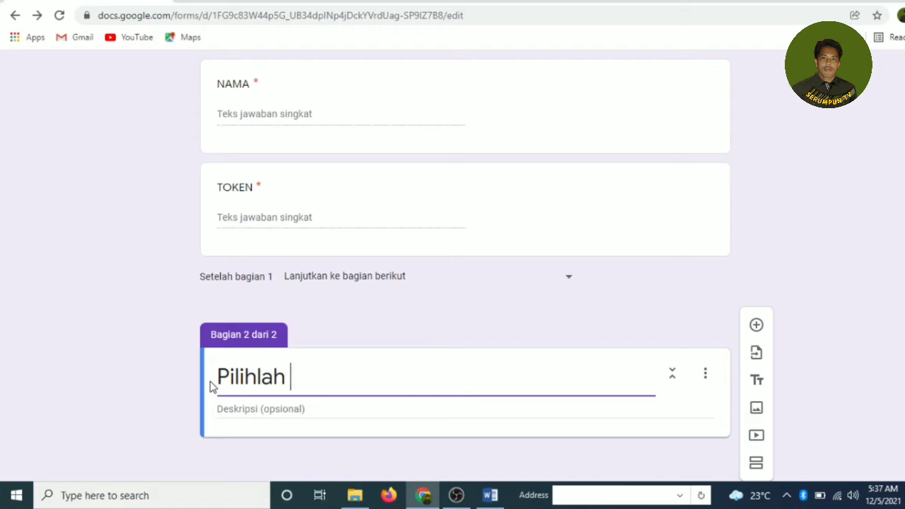
type("Jawa")
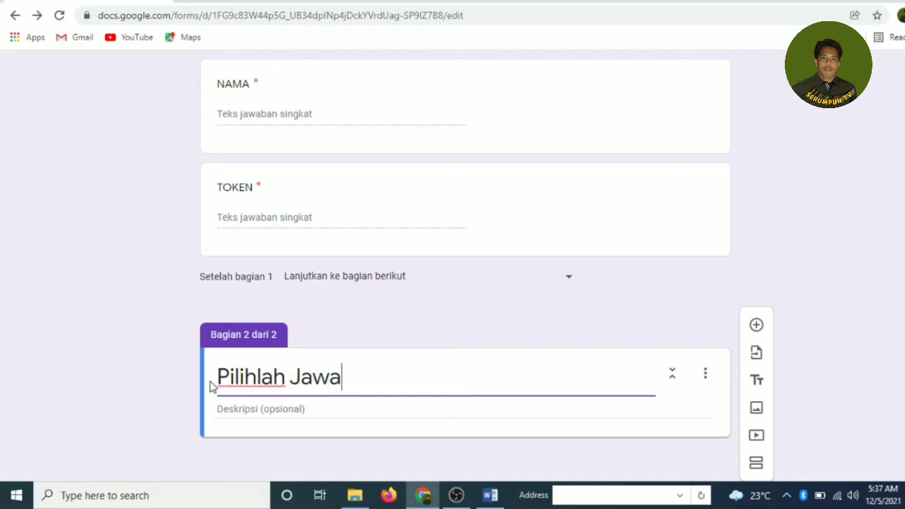
type("ban ya")
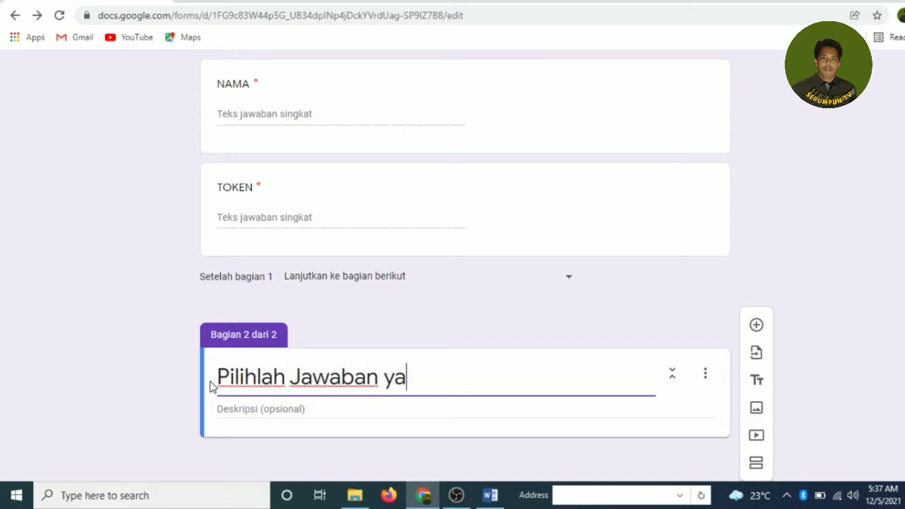
type("ng dia")
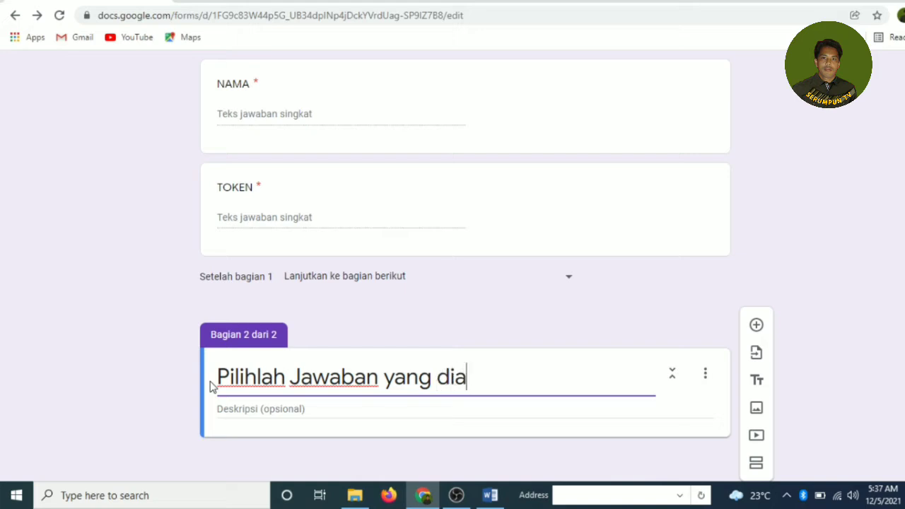
type("nggap pal")
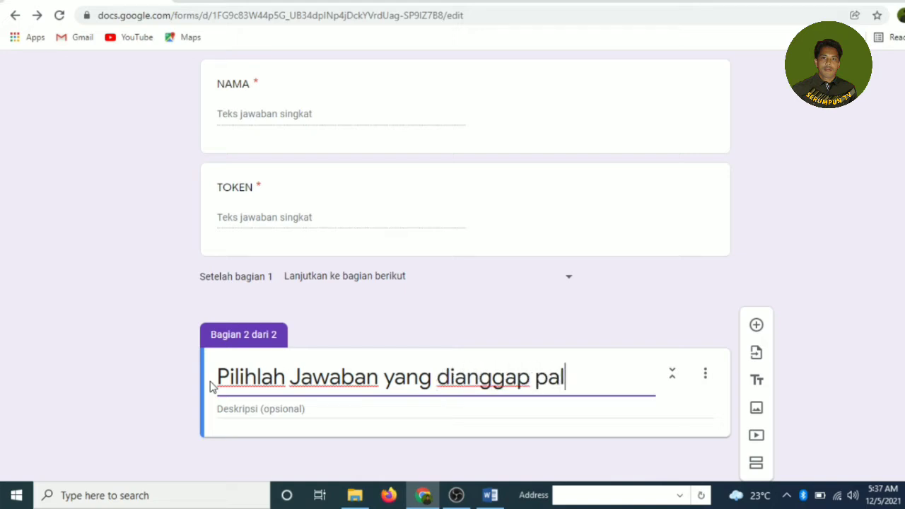
type("ing benar")
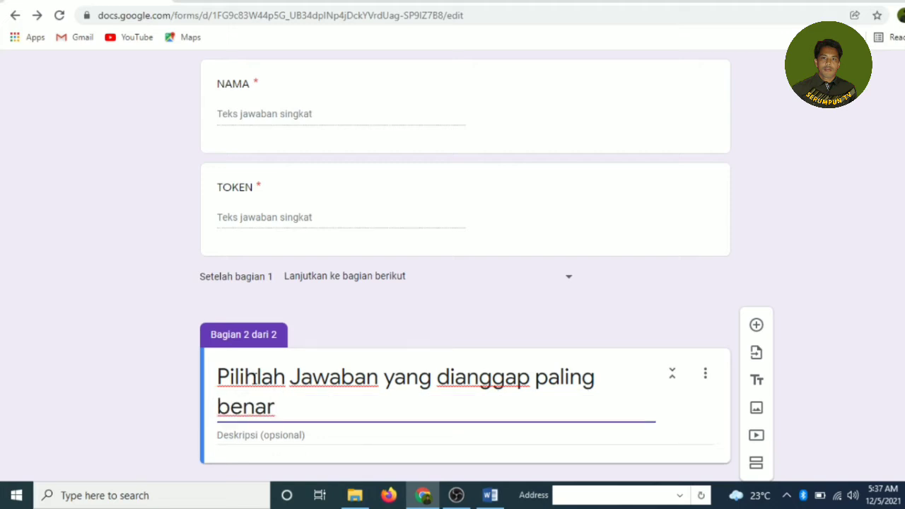
scroll(369, 357, "down", 1)
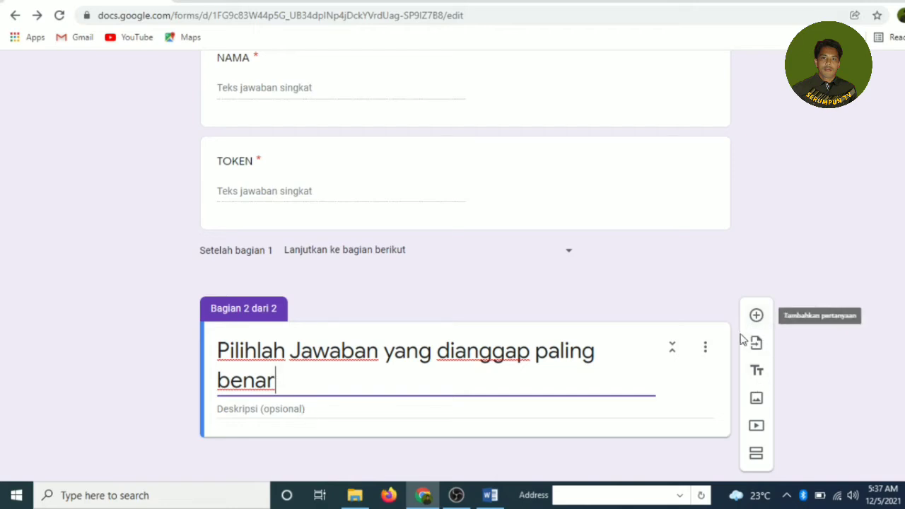
left_click(706, 348)
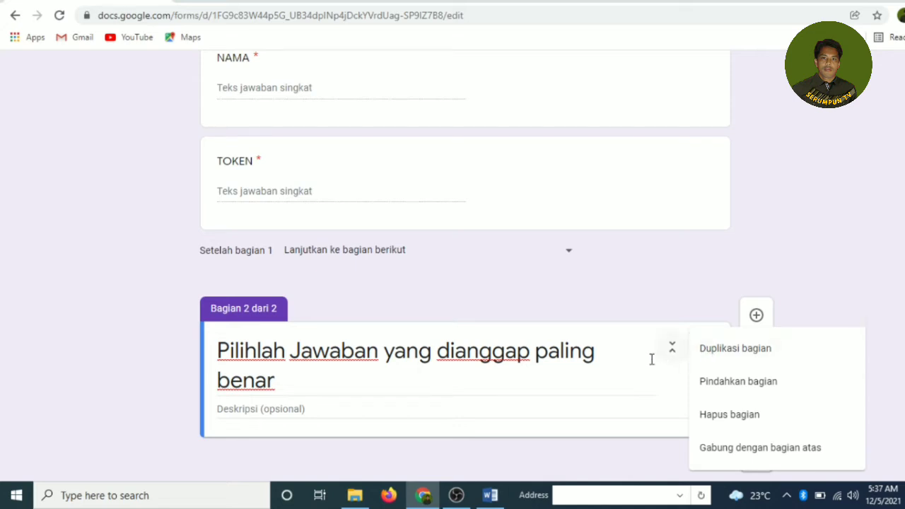
left_click(541, 365)
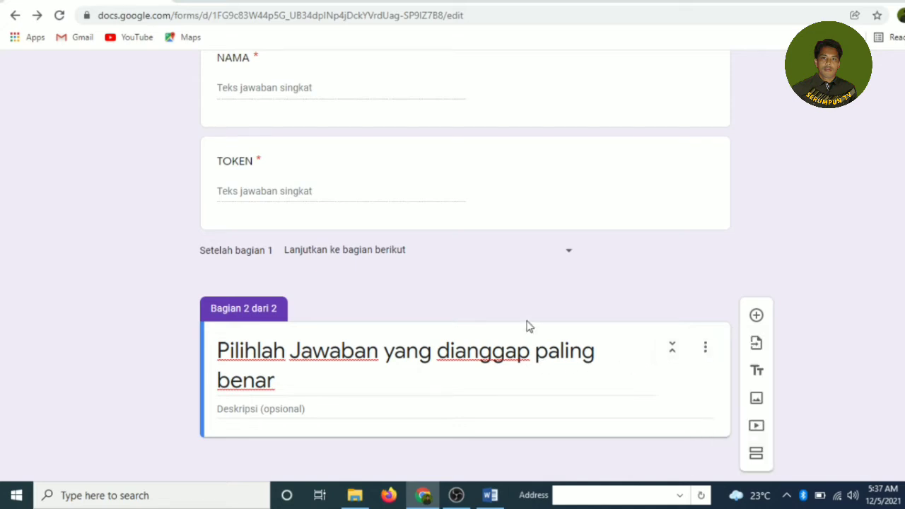
scroll(526, 326, "up", 1)
scroll(523, 326, "up", 3)
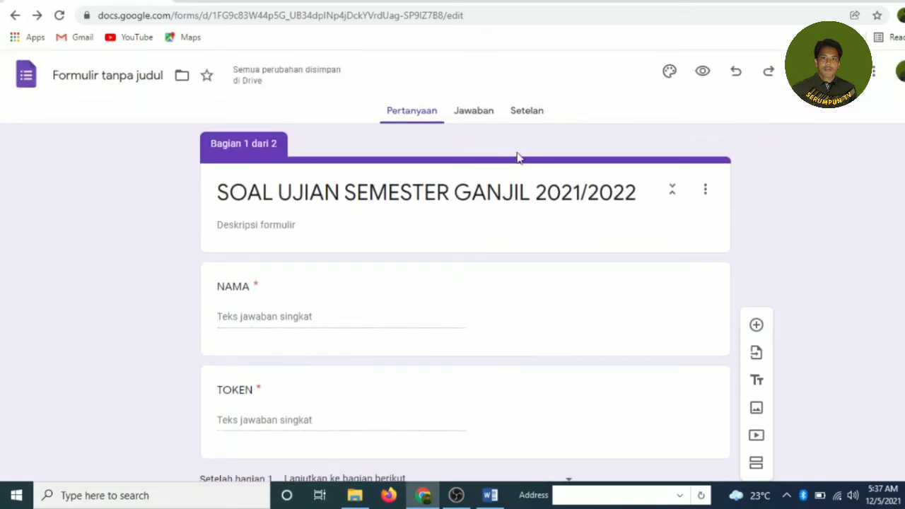
Step: Turn on 'Jadikan ini sebagai kuis' in the form settings
left_click(527, 115)
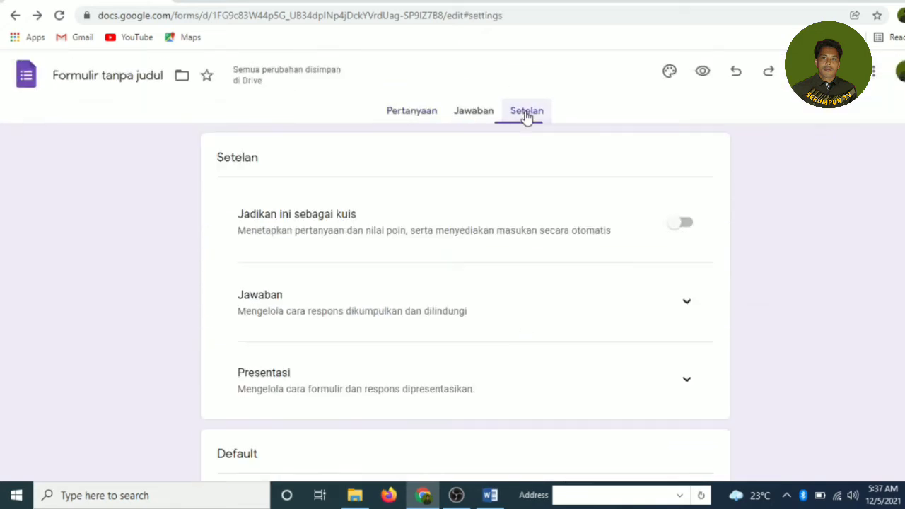
scroll(511, 155, "down", 3)
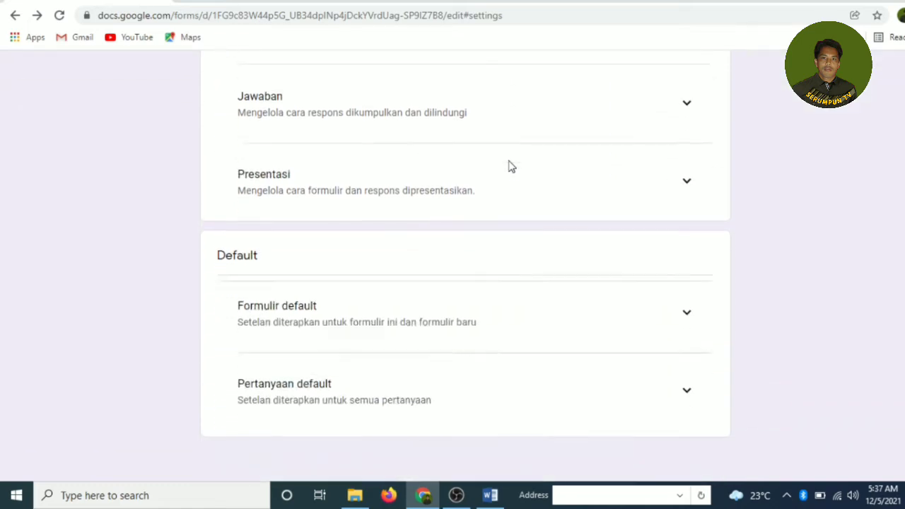
scroll(509, 166, "up", 3)
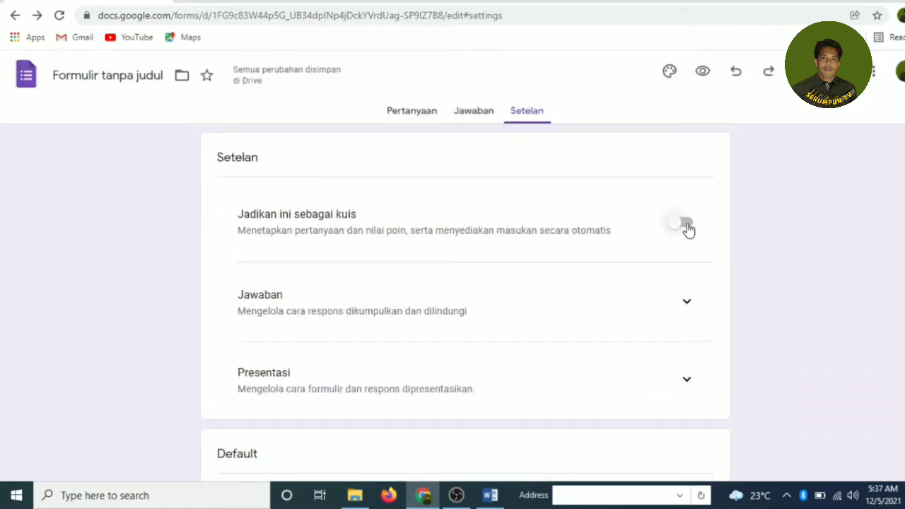
left_click(684, 227)
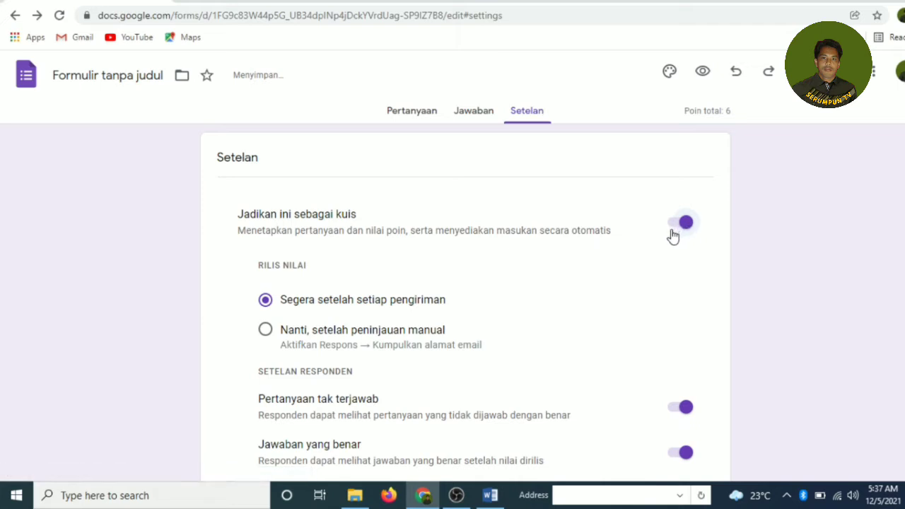
scroll(558, 245, "down", 2)
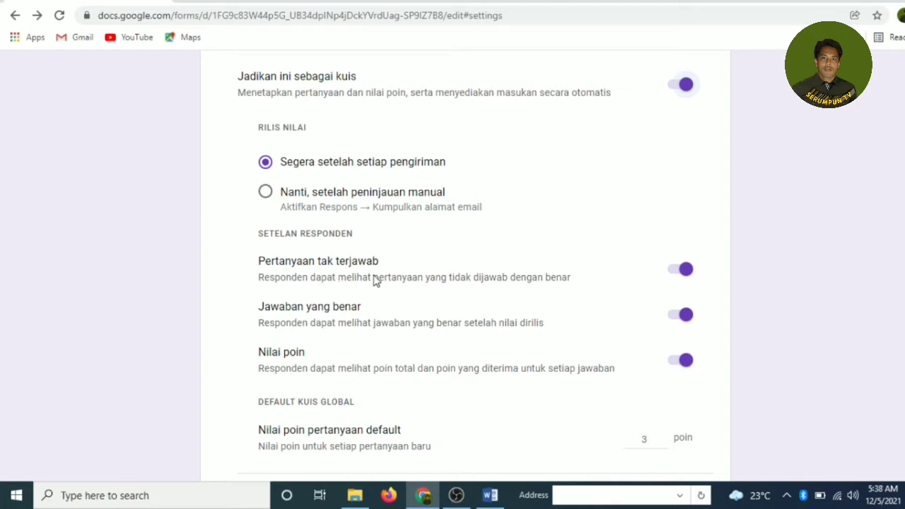
Step: Hide missed questions and correct answers from respondents, keeping point values visible
left_click(679, 272)
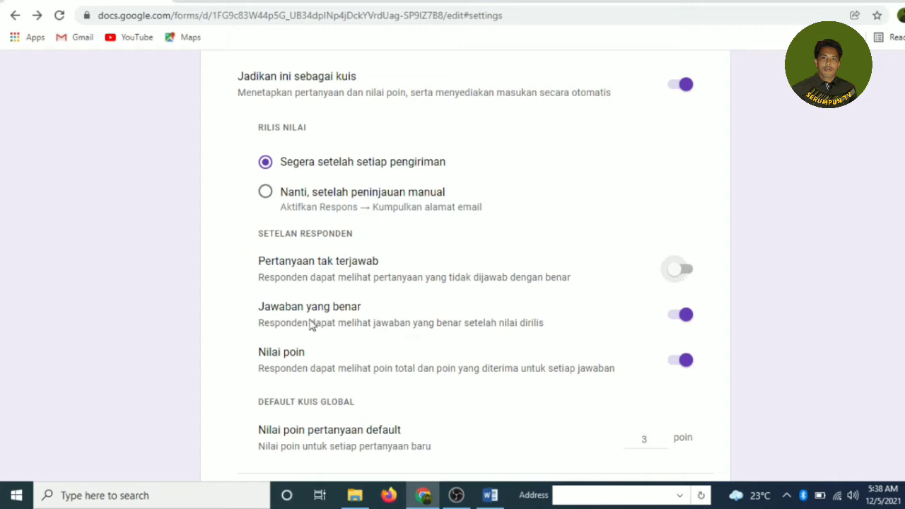
left_click(678, 318)
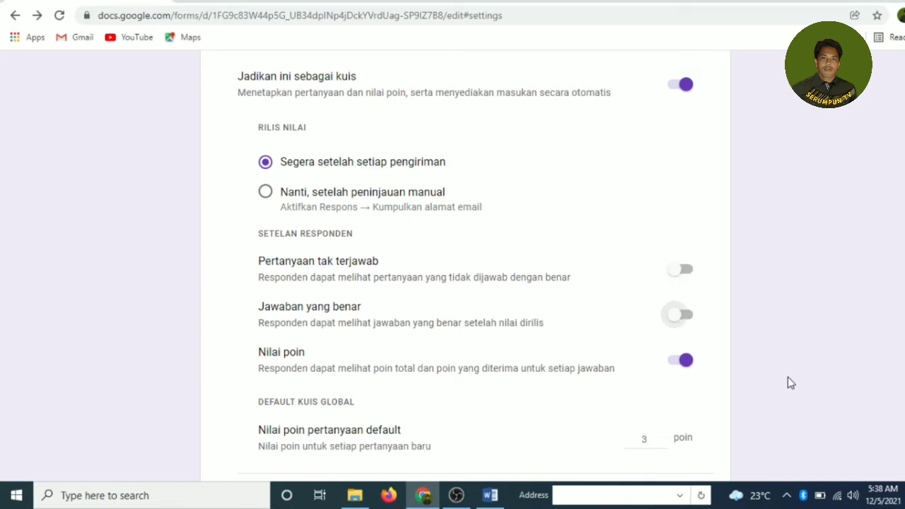
left_click(686, 366)
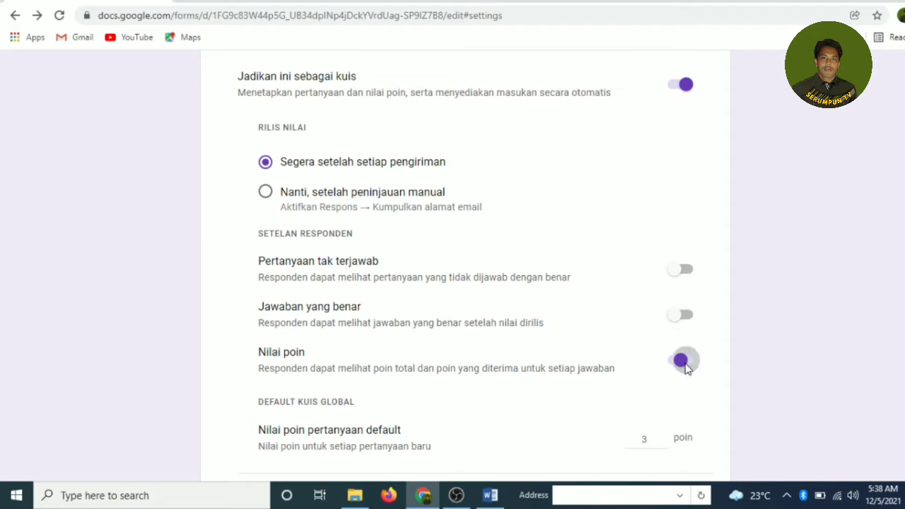
left_click(685, 368)
scroll(703, 360, "down", 3)
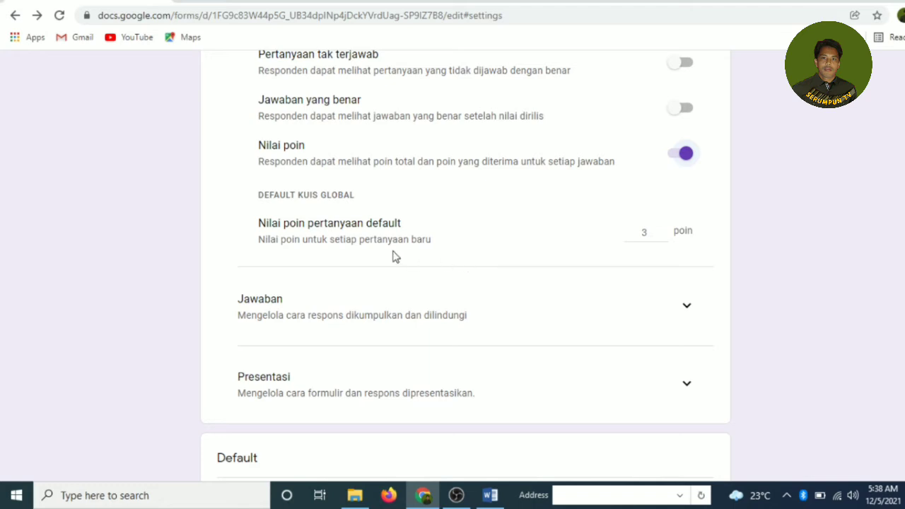
Step: Change the 'Nilai poin pertanyaan default' setting from 3 to 2.5 points
double_click(644, 233)
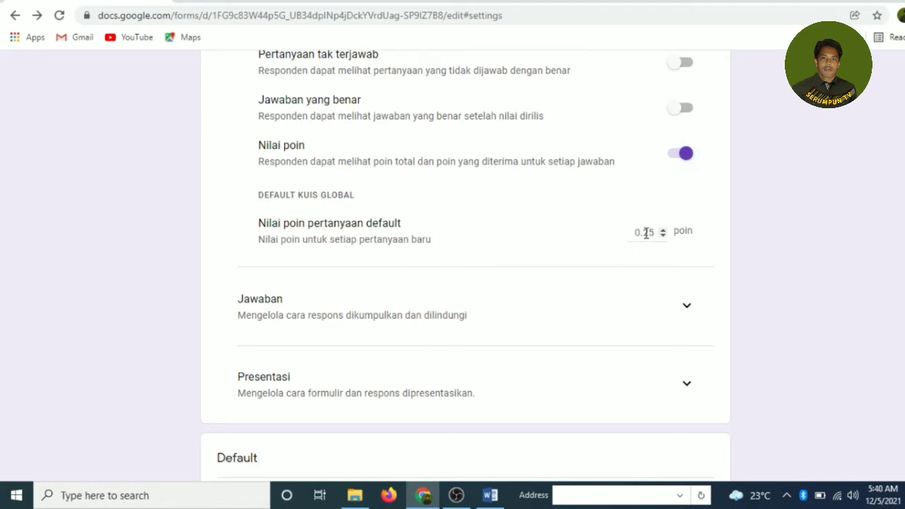
double_click(644, 232)
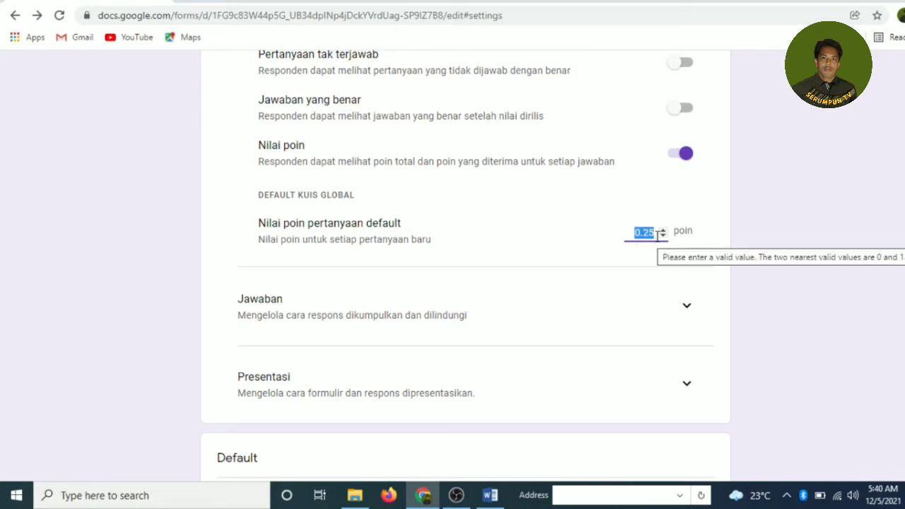
type("2.")
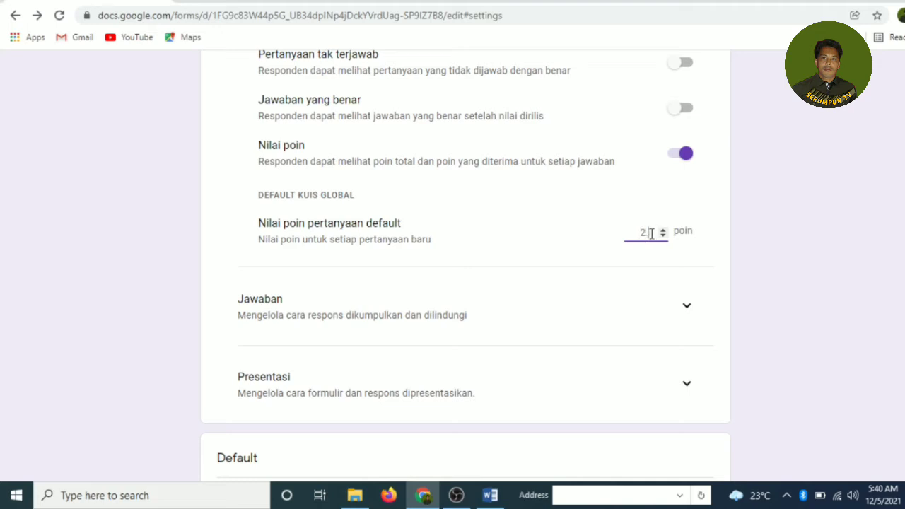
type("5")
left_click(618, 262)
scroll(551, 282, "down", 2)
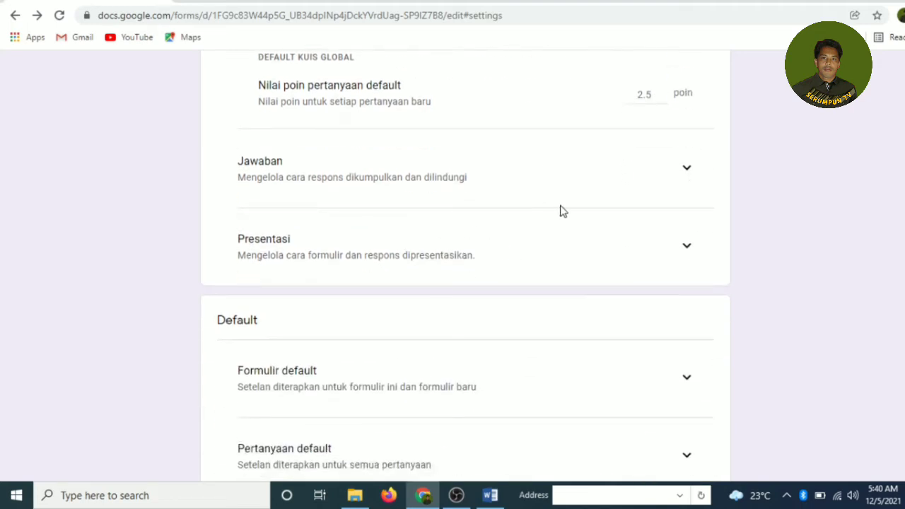
scroll(551, 208, "down", 1)
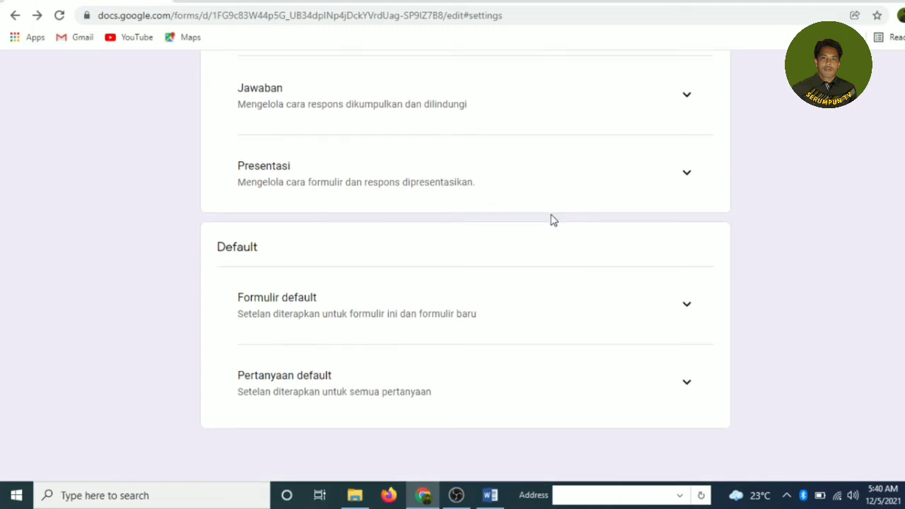
scroll(608, 286, "up", 10)
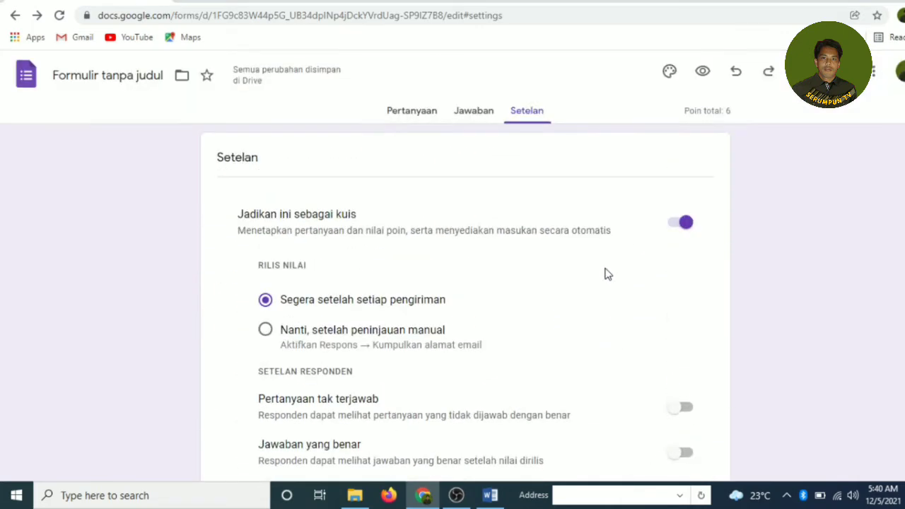
Step: Back in the questions view, add a blank multiple-choice question to section 2 and switch to the Word exam
left_click(417, 116)
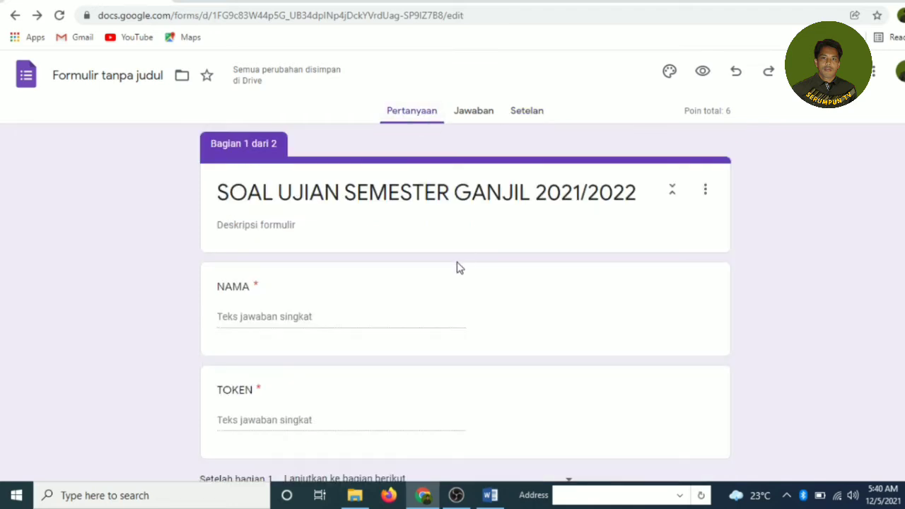
scroll(456, 267, "down", 3)
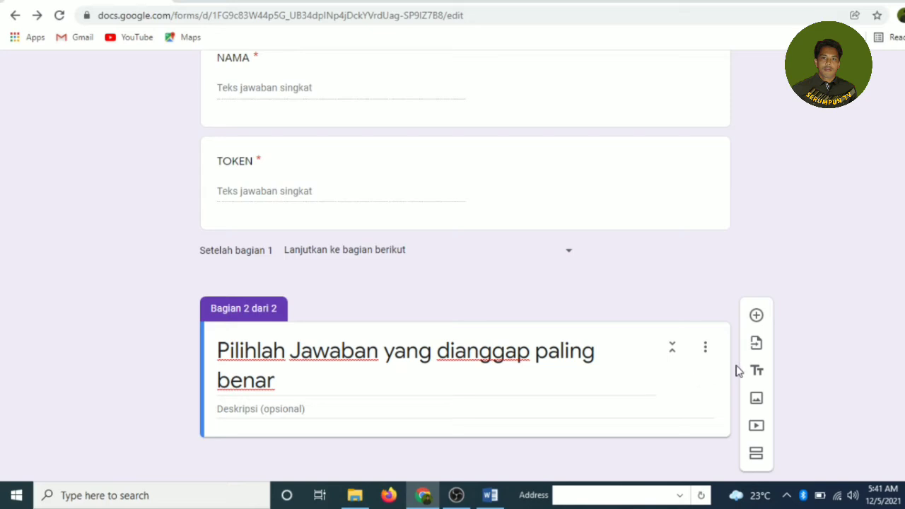
left_click(756, 317)
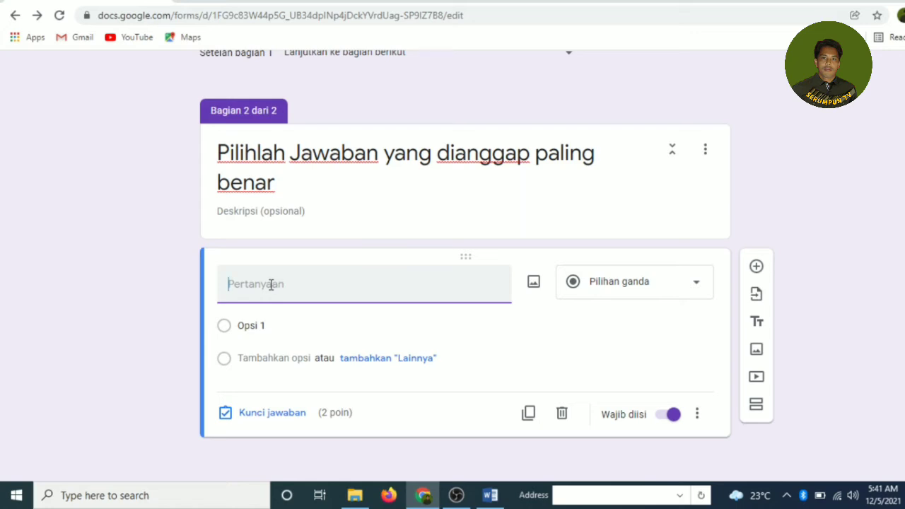
left_click(490, 494)
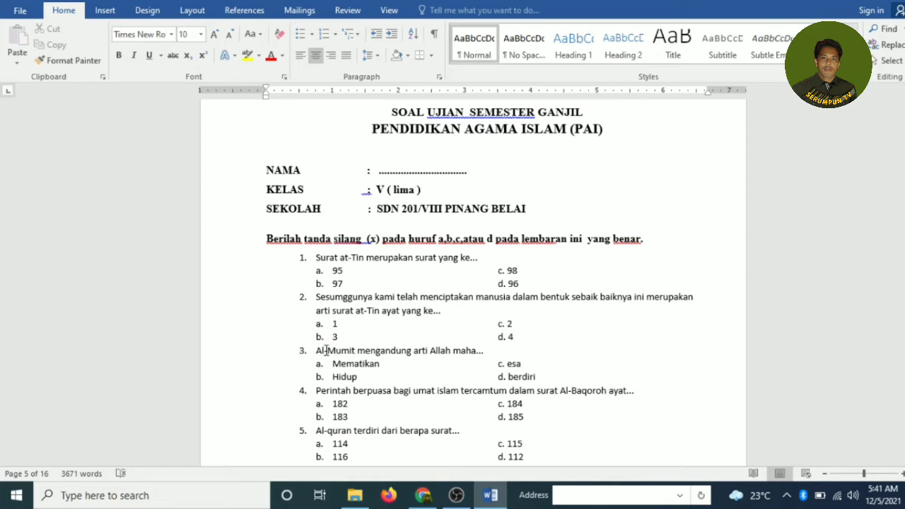
Step: Copy question 3's text from the Word exam and paste it into the new form question
left_click_drag(317, 350, 490, 349)
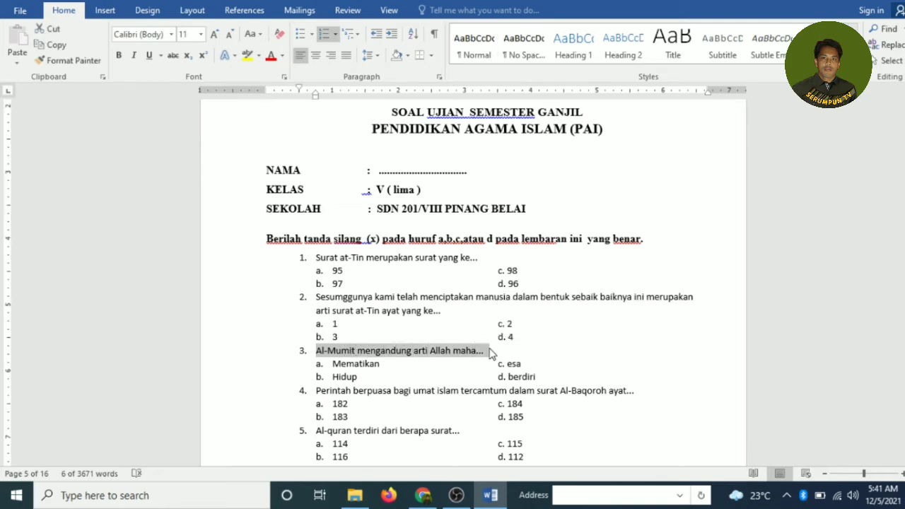
left_click(425, 496)
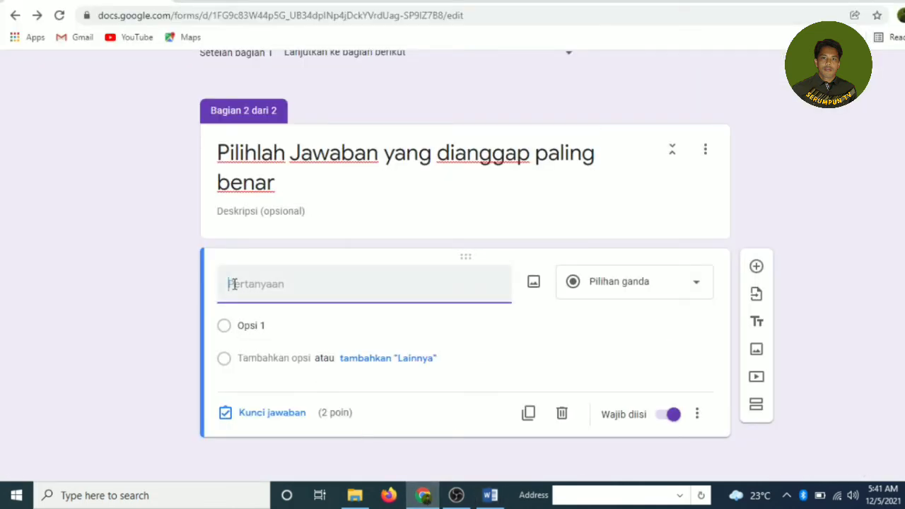
type("3. Al-Mumit mengandung arti Allah maha...")
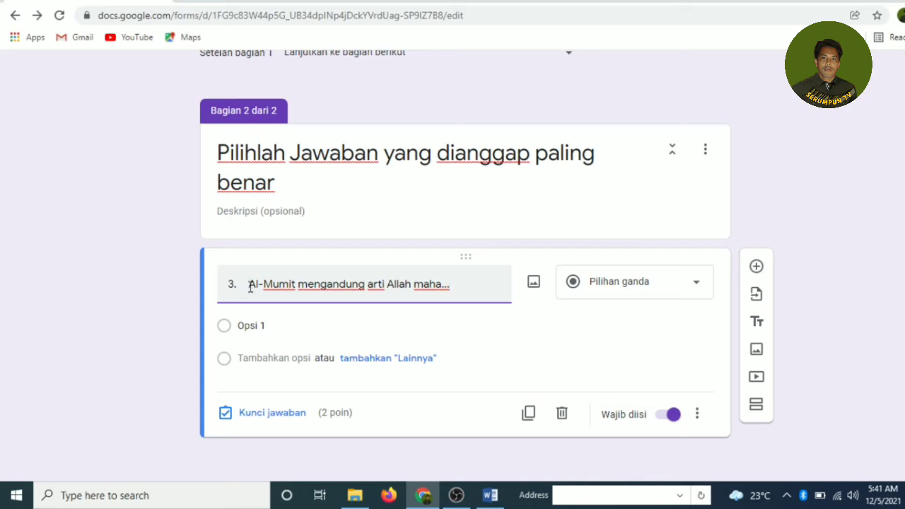
Step: Trim the pasted question to 'Al-Mumit mengandung arti Allah maha...' and keep it as Pilihan ganda
key("BackSpace")
key("BackSpace")
key("BackSpace")
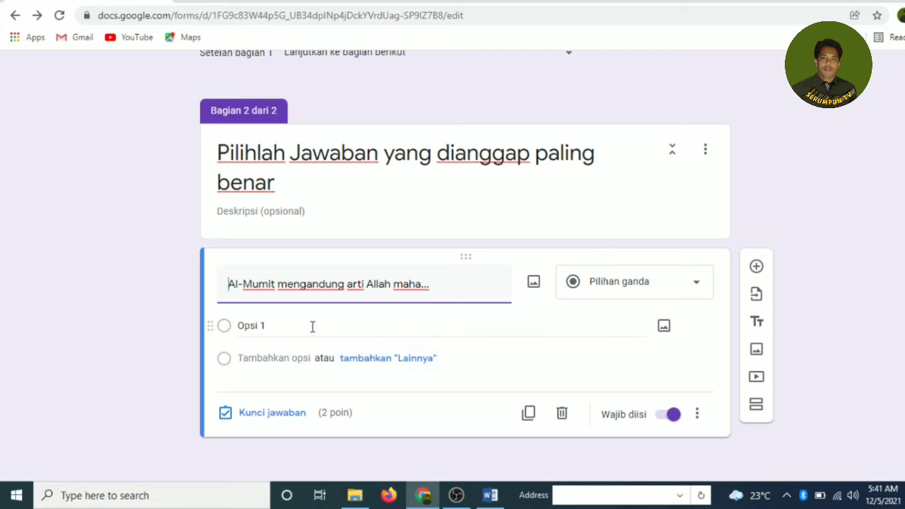
left_click(241, 325)
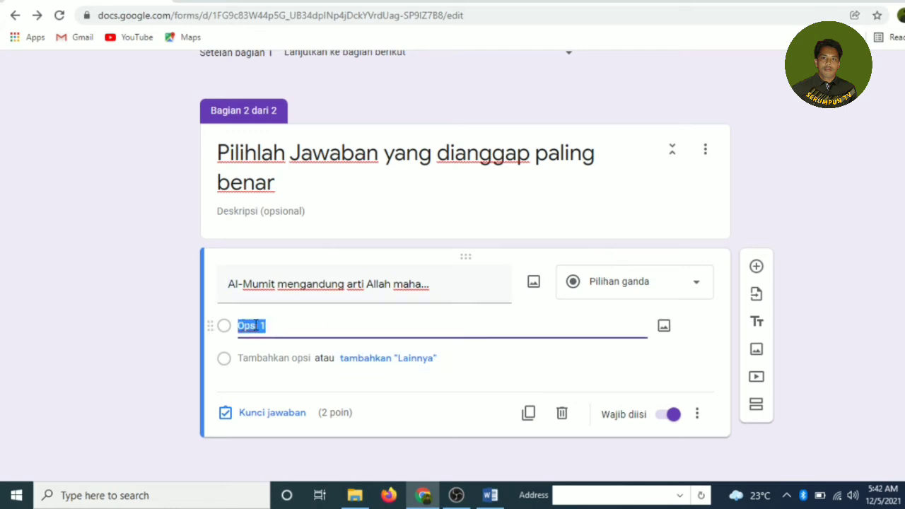
left_click(672, 284)
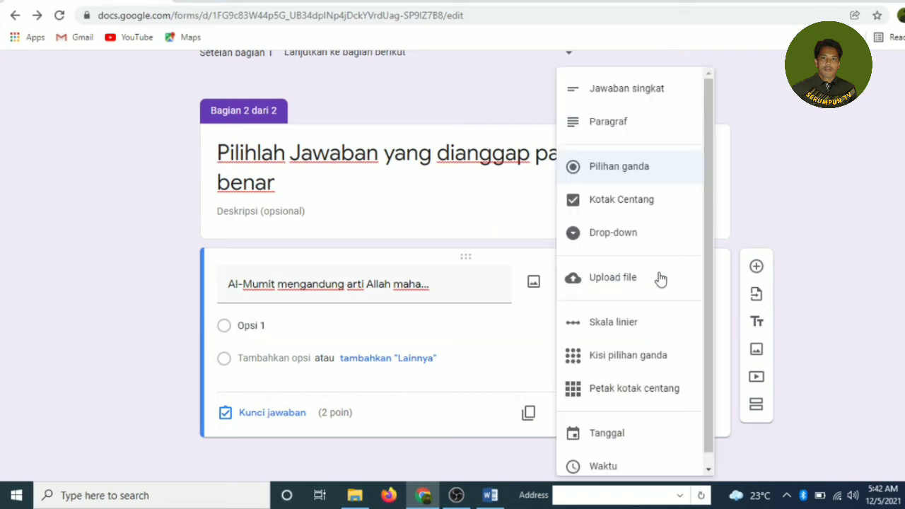
left_click(627, 174)
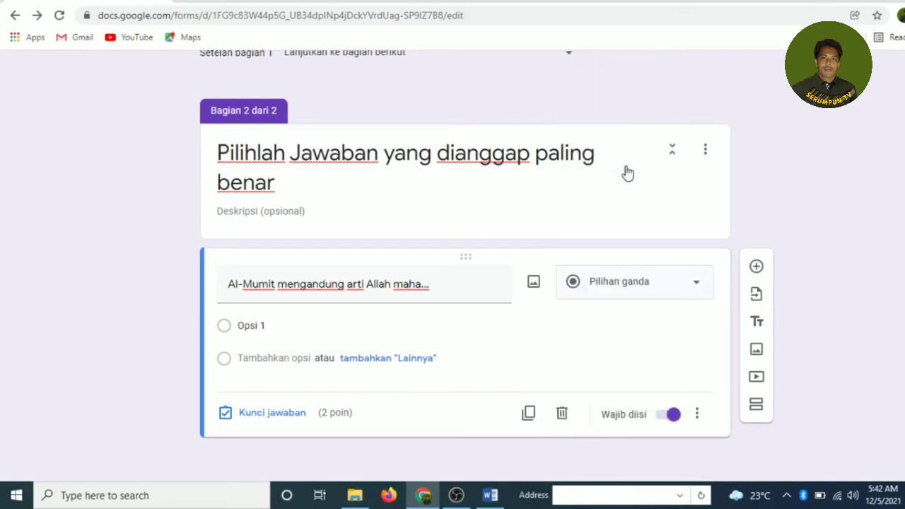
left_click(235, 331)
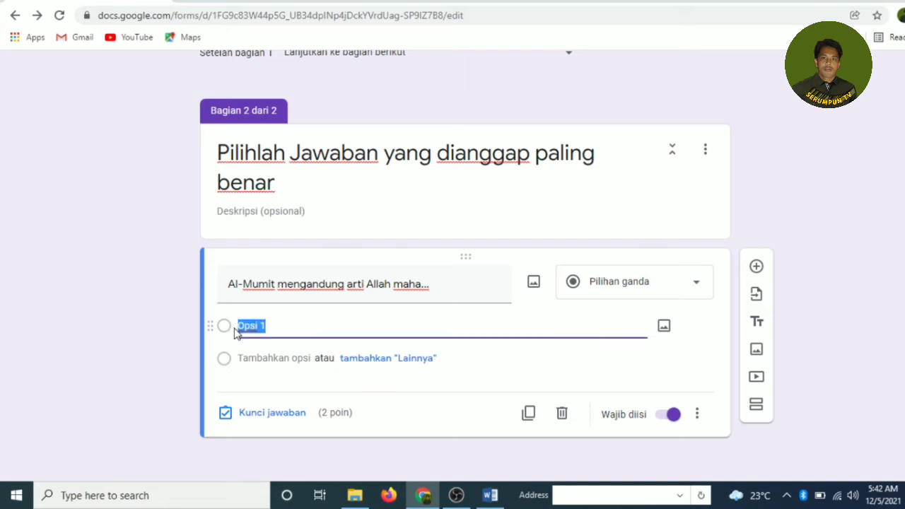
left_click(490, 494)
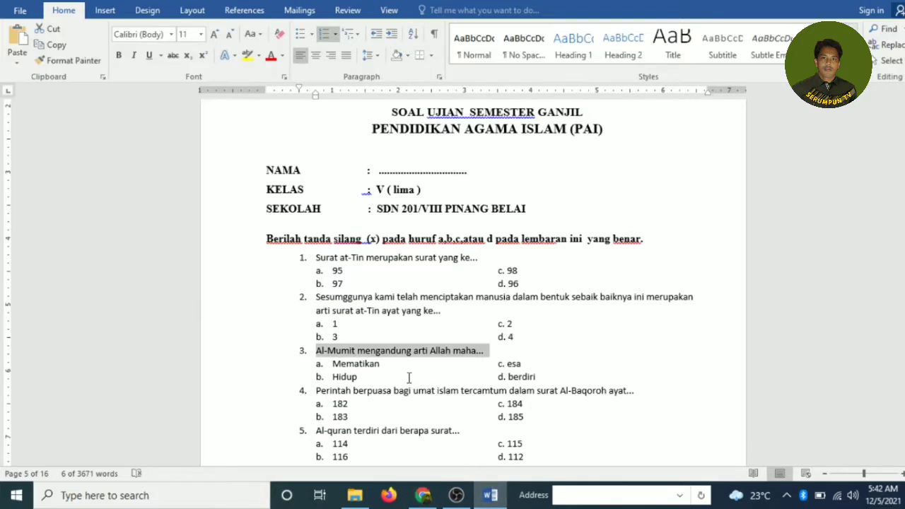
Step: Copy question 3's a–d answer choices from the Word exam and return to the form
scroll(409, 378, "down", 2)
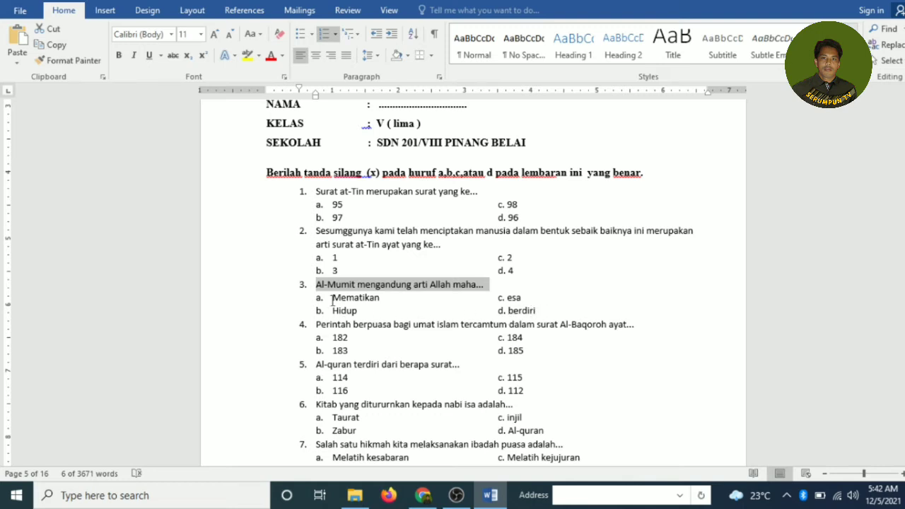
left_click_drag(332, 298, 534, 314)
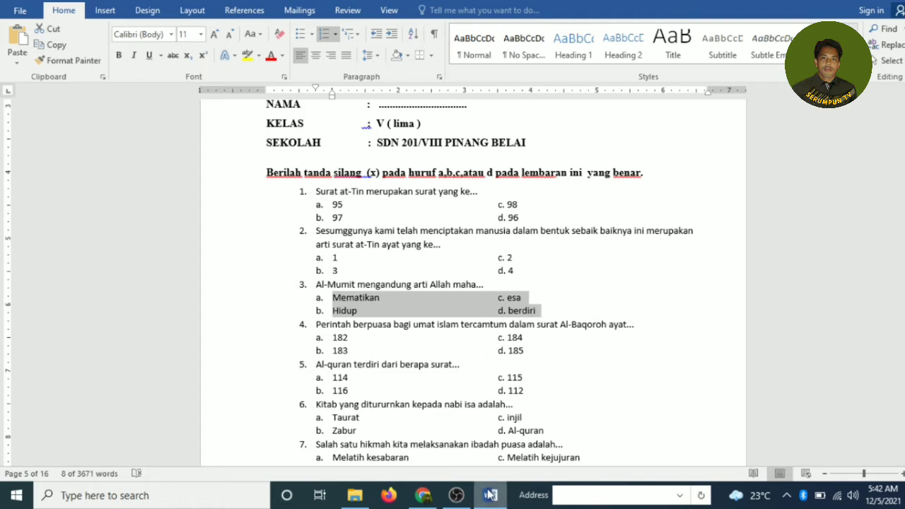
left_click(423, 495)
Step: Paste the copied answer choices into the question's first option
left_click(252, 325)
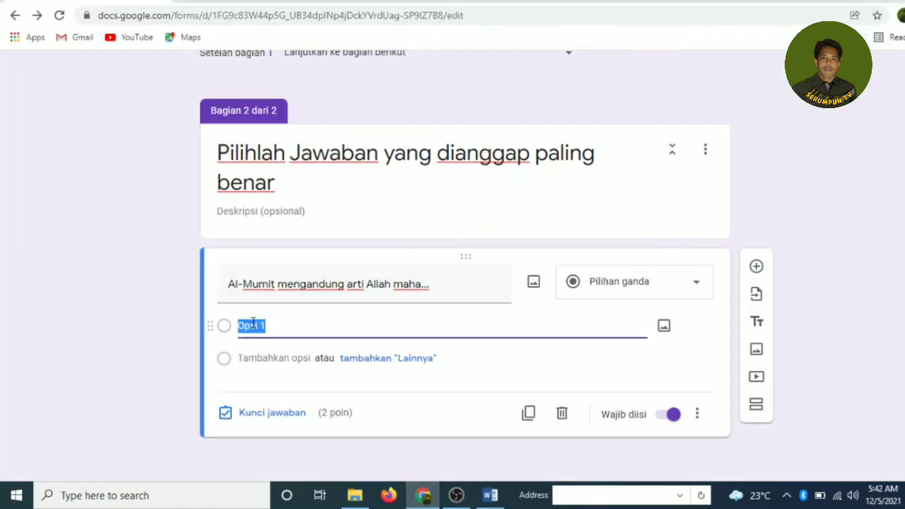
type("a.\tMematikan\tc. esa b.\tHidup\td. berdiri")
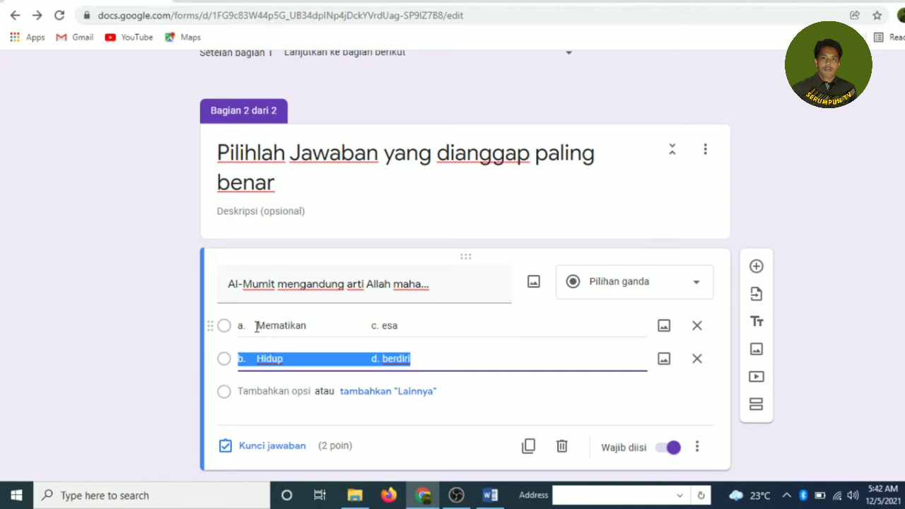
left_click(256, 326)
left_click(288, 355)
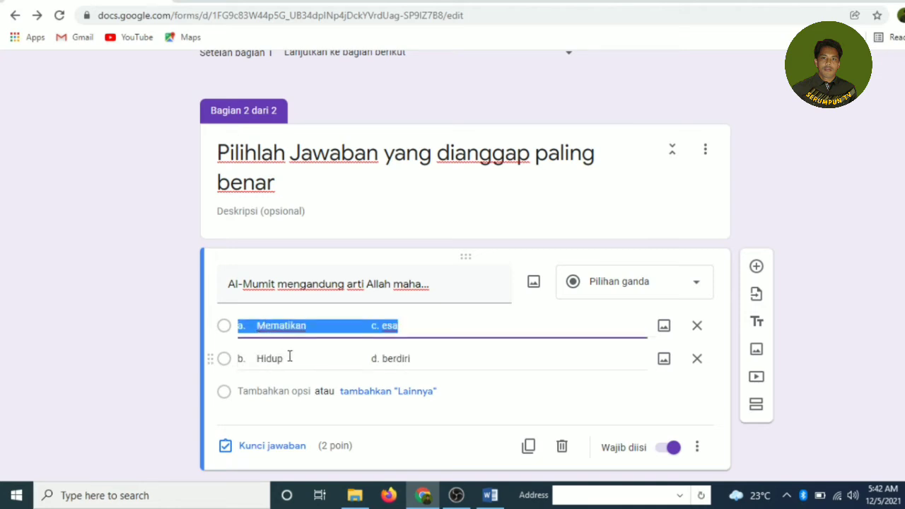
left_click(259, 327)
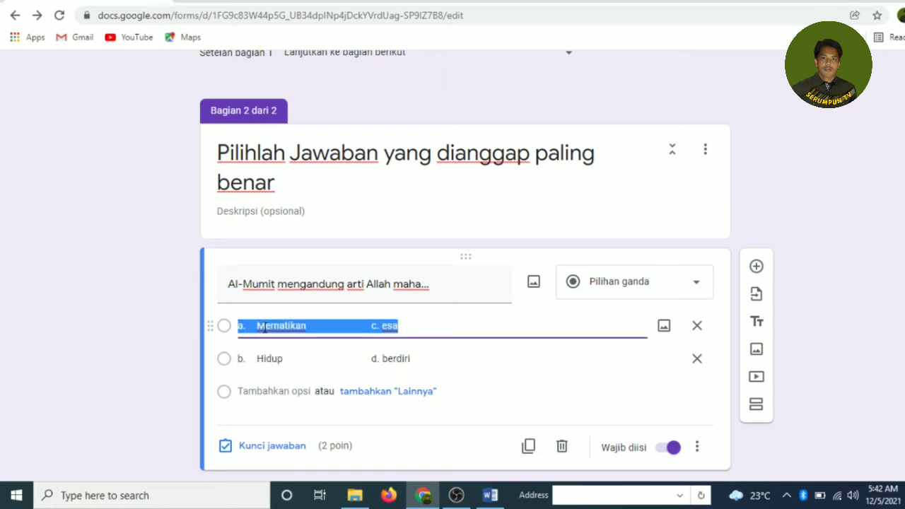
left_click(280, 355)
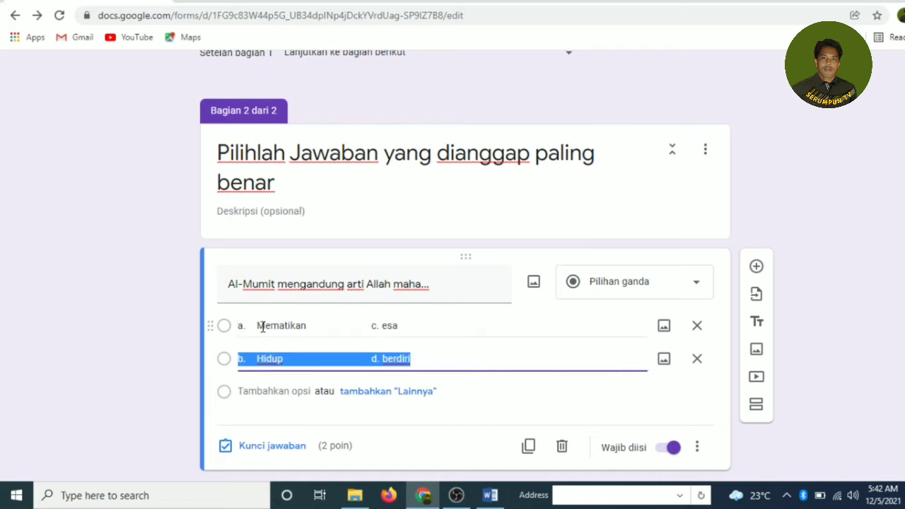
Step: Retype the first two options as 'Mematikan' and 'menghidupkan'
left_click(262, 327)
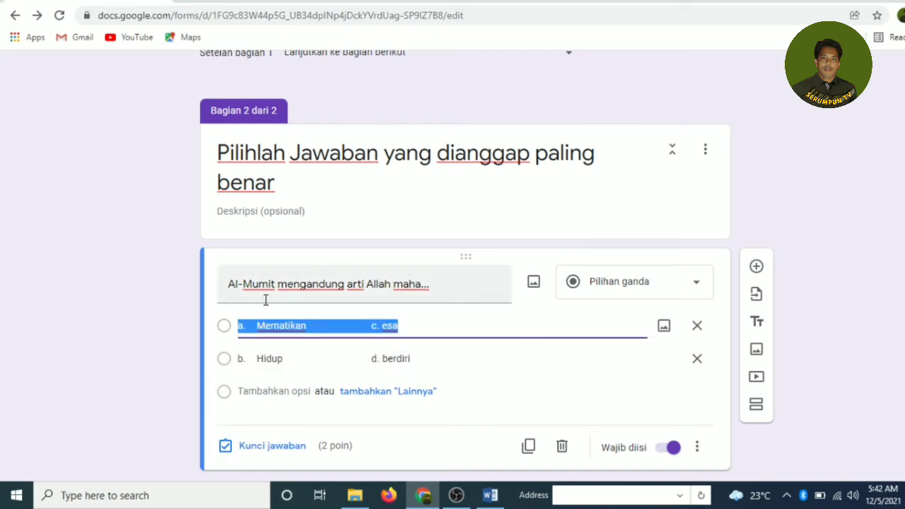
type("M")
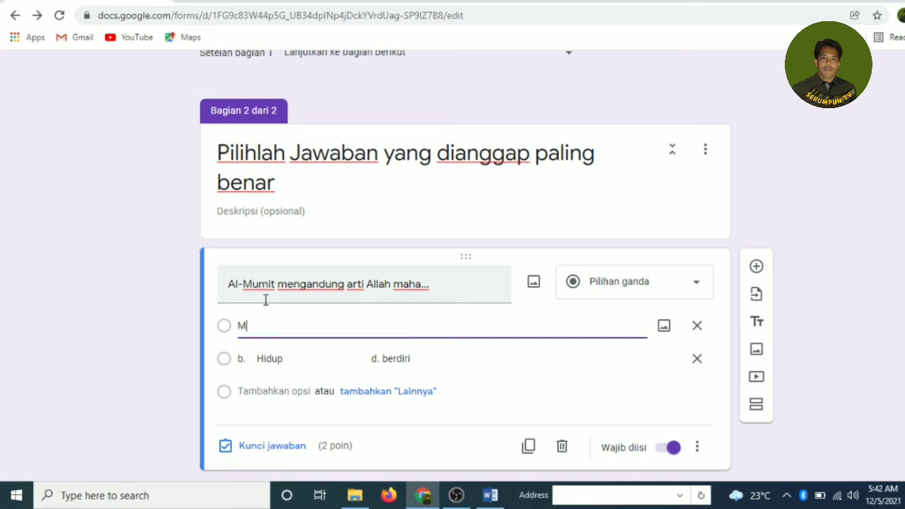
type("ematikan")
left_click(261, 357)
key("ctrl+a")
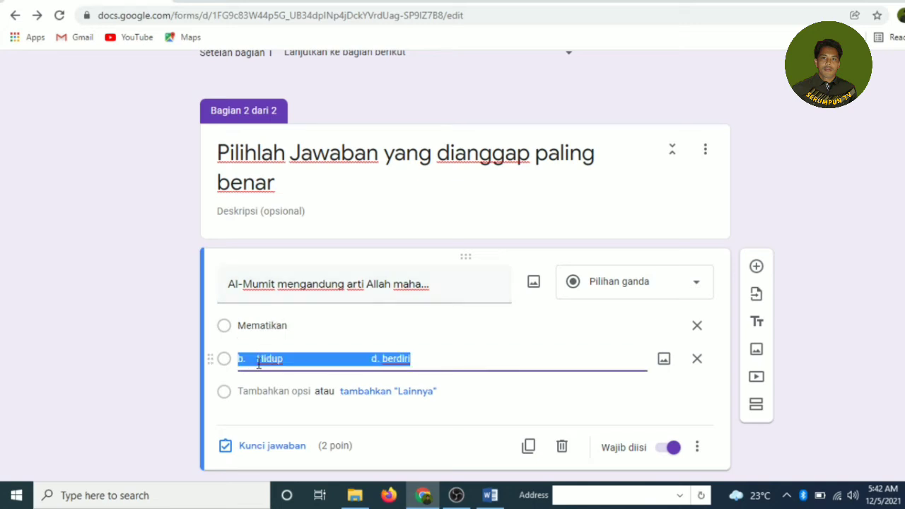
type("men")
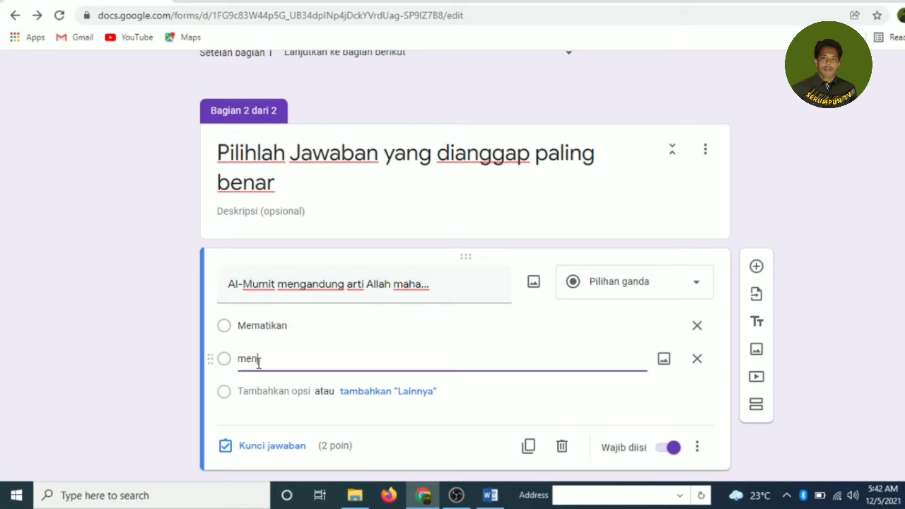
type("ghidupkan")
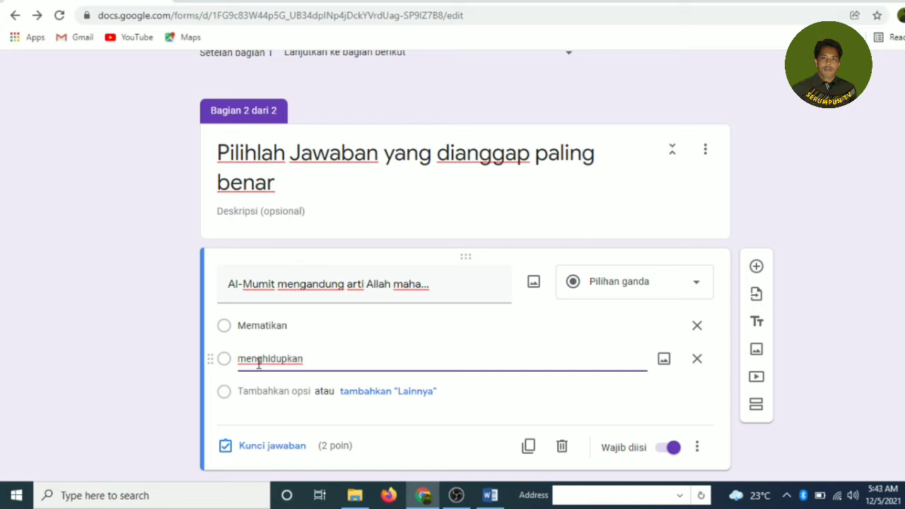
Step: Add third and fourth options 'maha esa' and 'Maha Kekal'
key("Return")
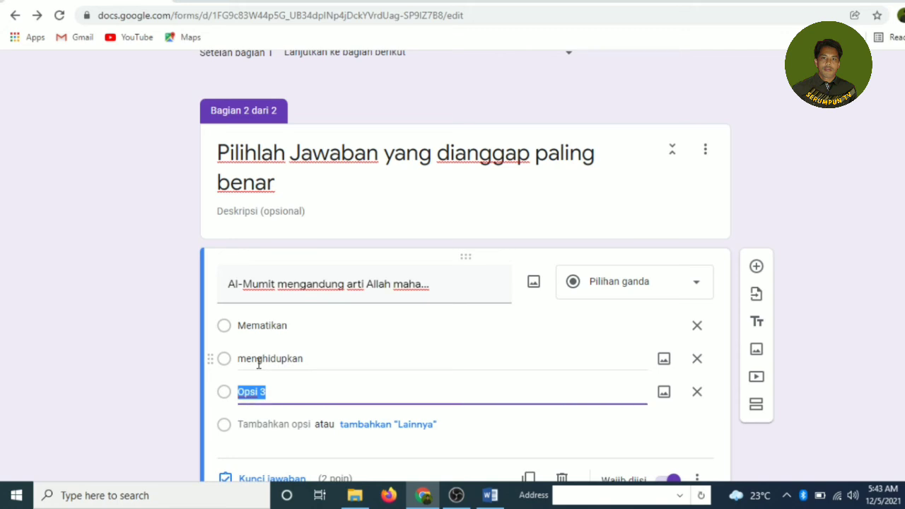
type("maha esa")
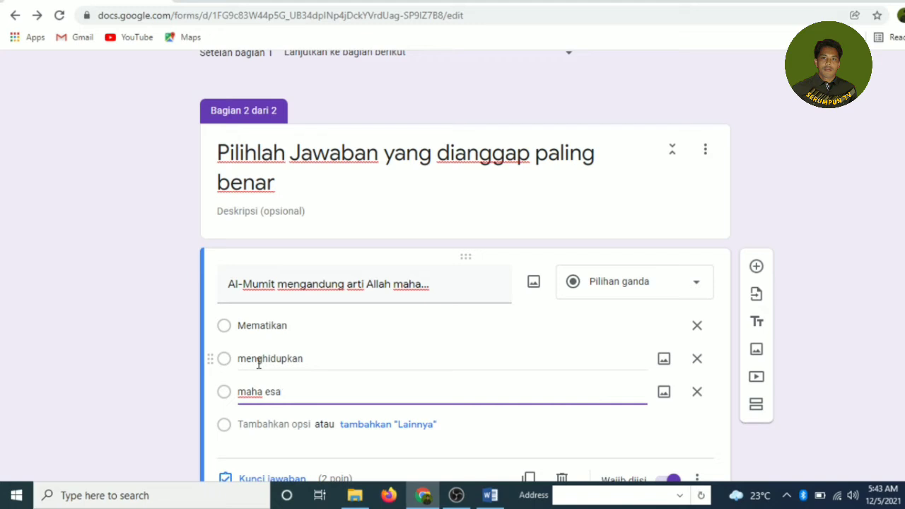
key("Return")
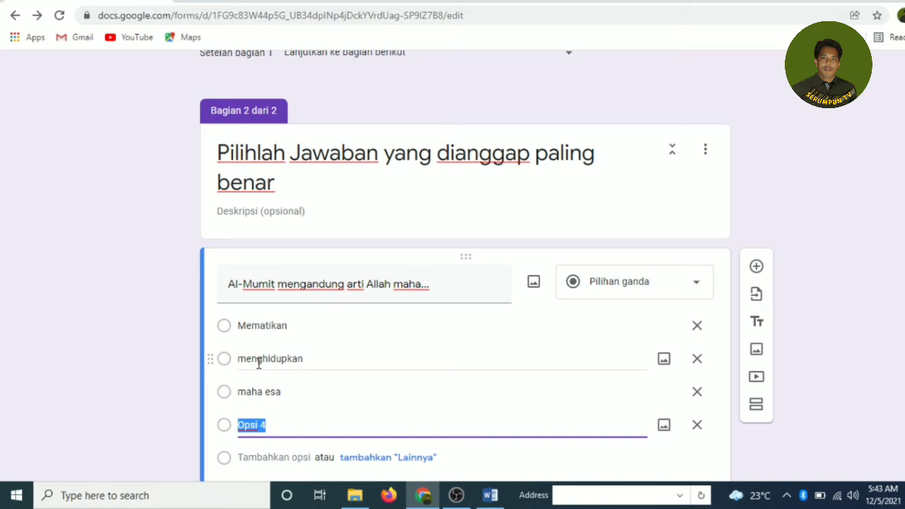
type("Maha Kek")
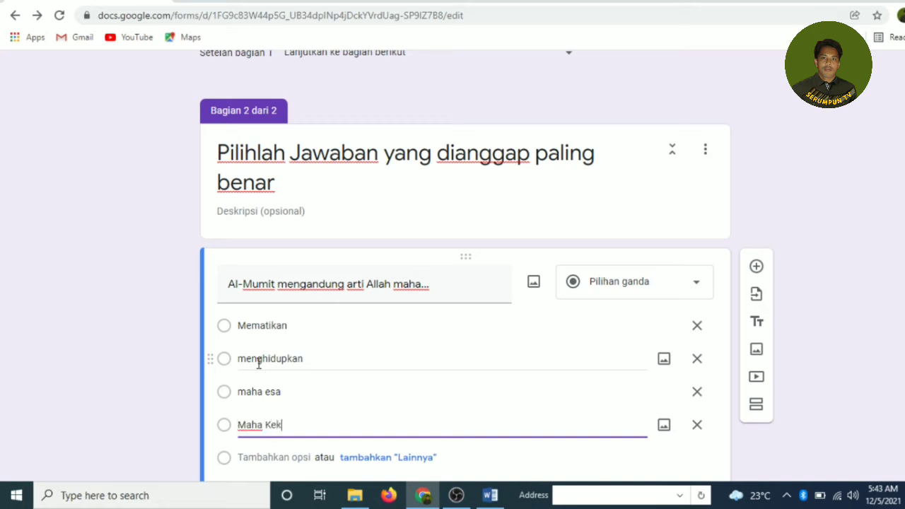
type("al")
scroll(379, 373, "down", 1)
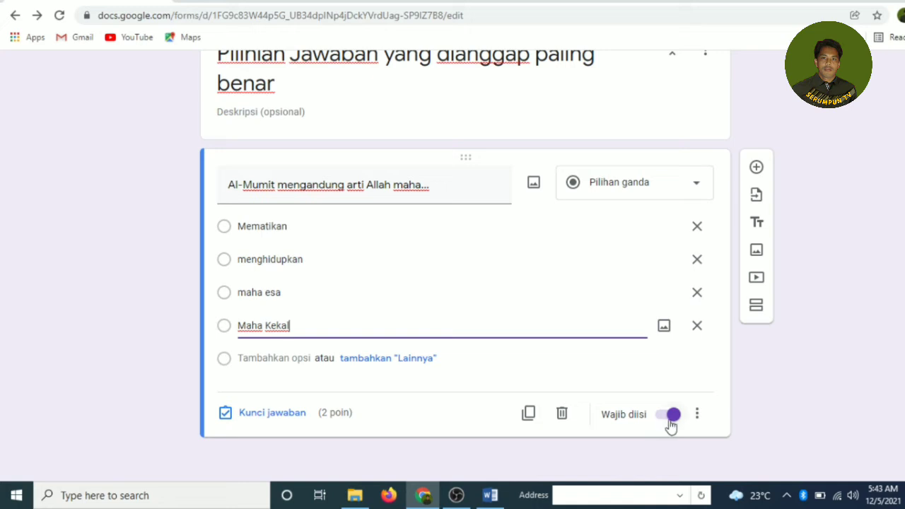
Step: Turn on answer-option shuffling for the Al-Mumit question and open its Kunci jawaban
left_click(698, 416)
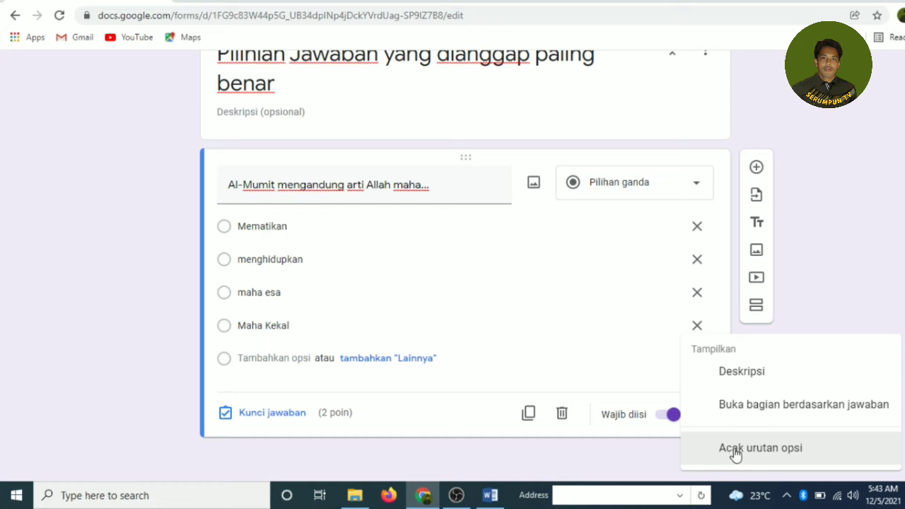
left_click(774, 455)
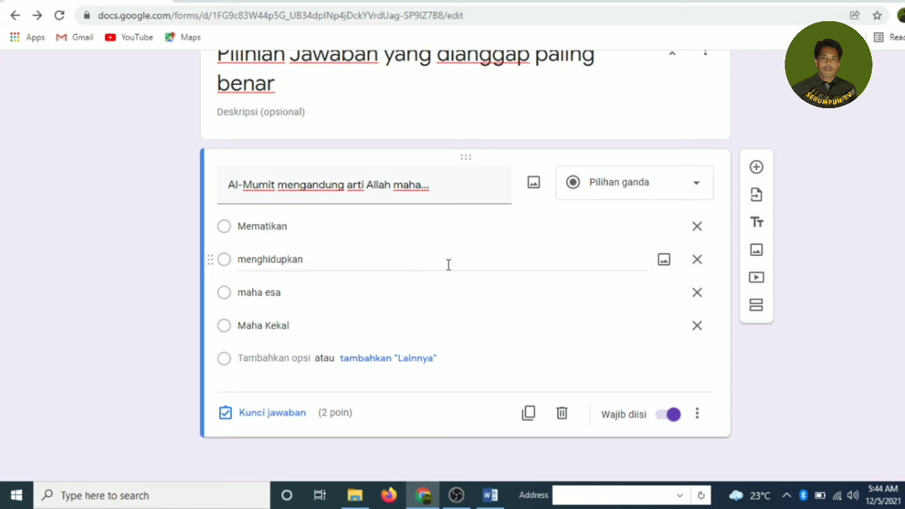
left_click(265, 419)
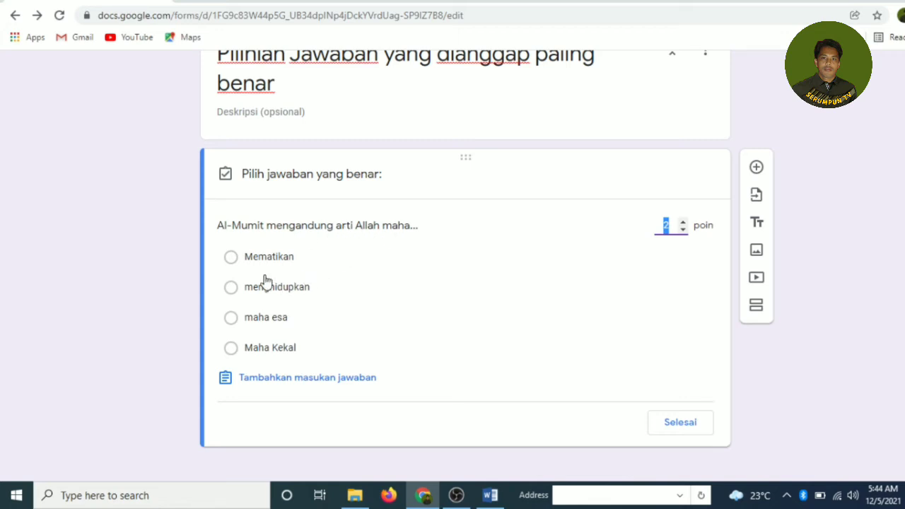
Step: Mark Mematikan as correct, adjust the point value, skip answer feedback, and finish the key
left_click(231, 257)
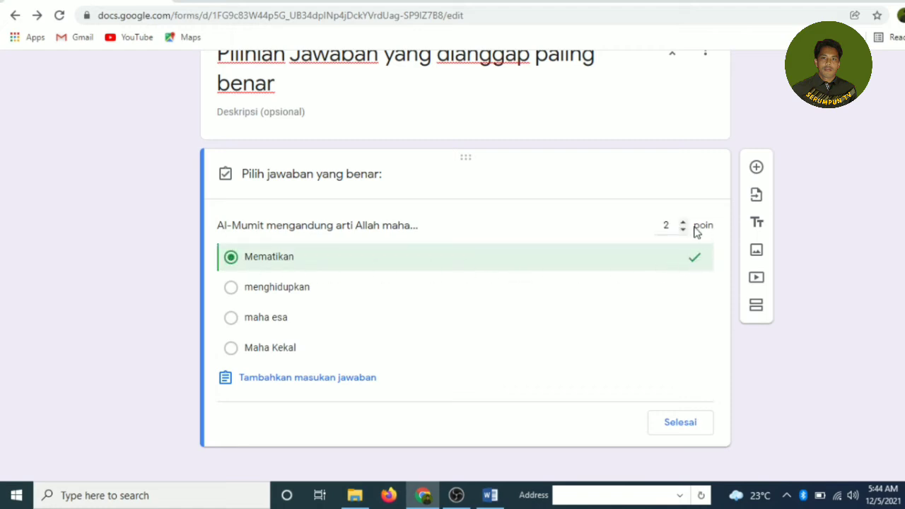
left_click(670, 224)
type(".5")
left_click(357, 380)
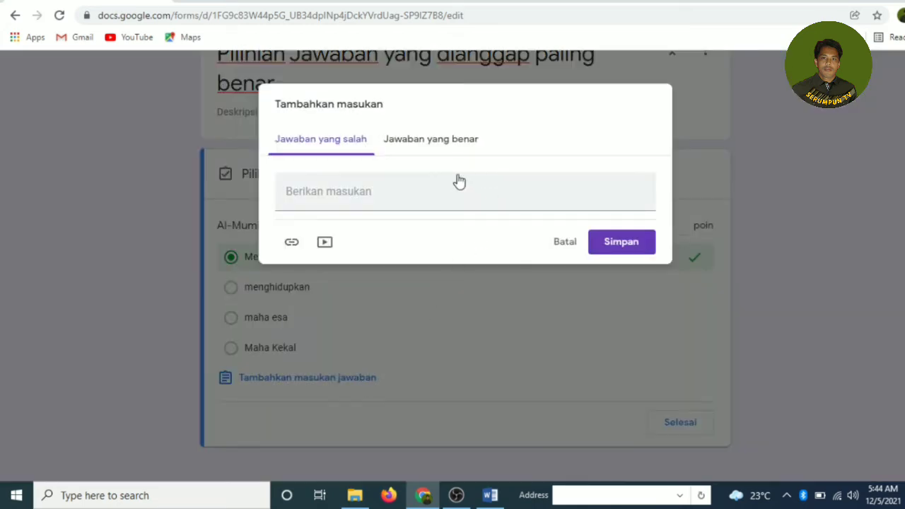
left_click(417, 143)
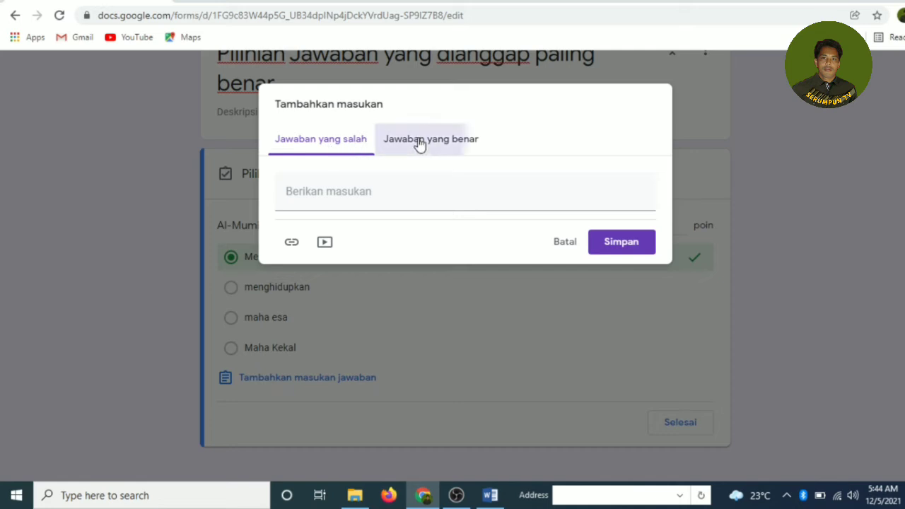
left_click(568, 245)
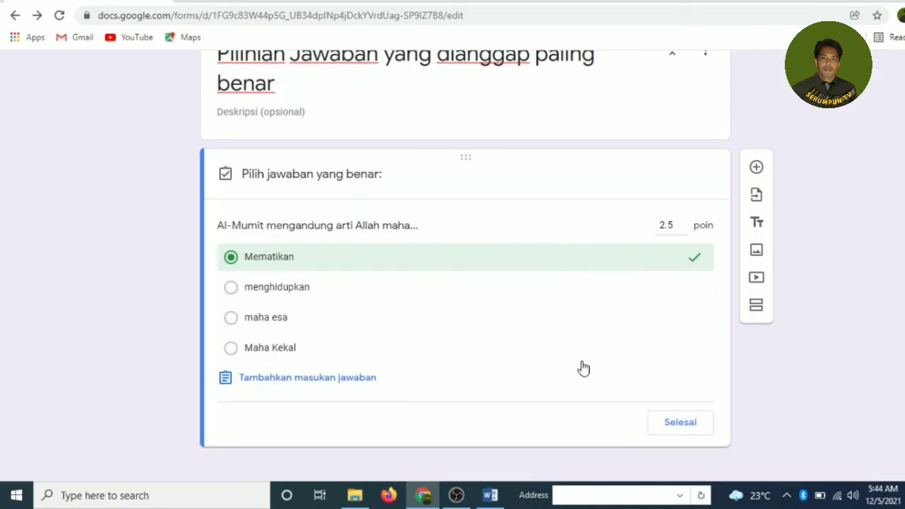
left_click(680, 422)
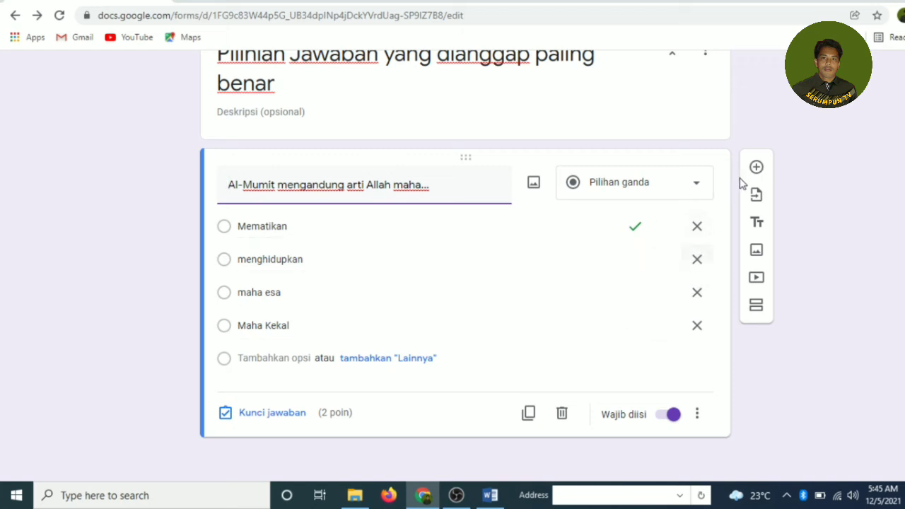
Step: Add another blank multiple-choice question below Al-Mumit and switch to the Word exam
left_click(756, 170)
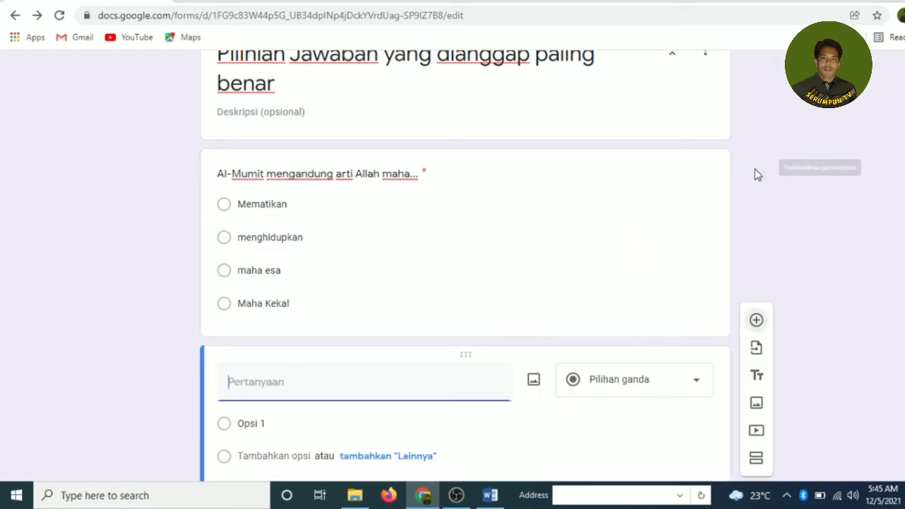
scroll(406, 222, "down", 2)
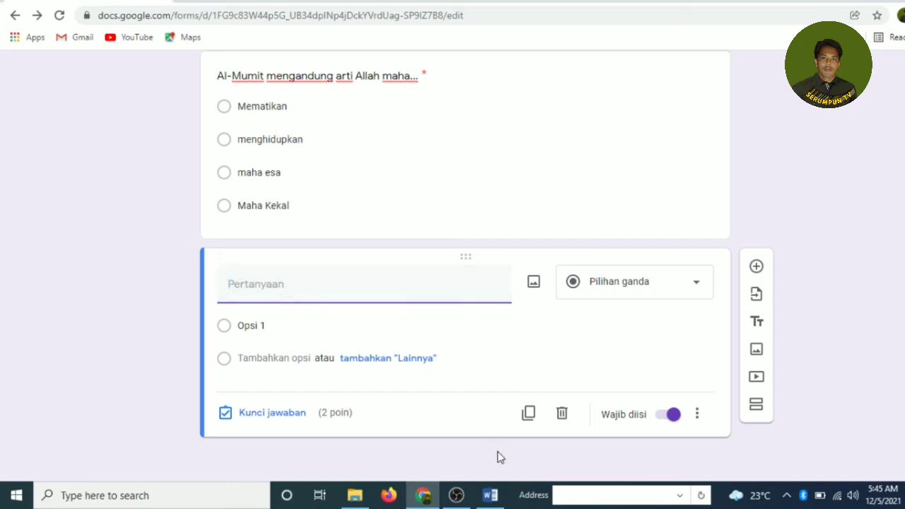
left_click(490, 494)
scroll(380, 347, "down", 2)
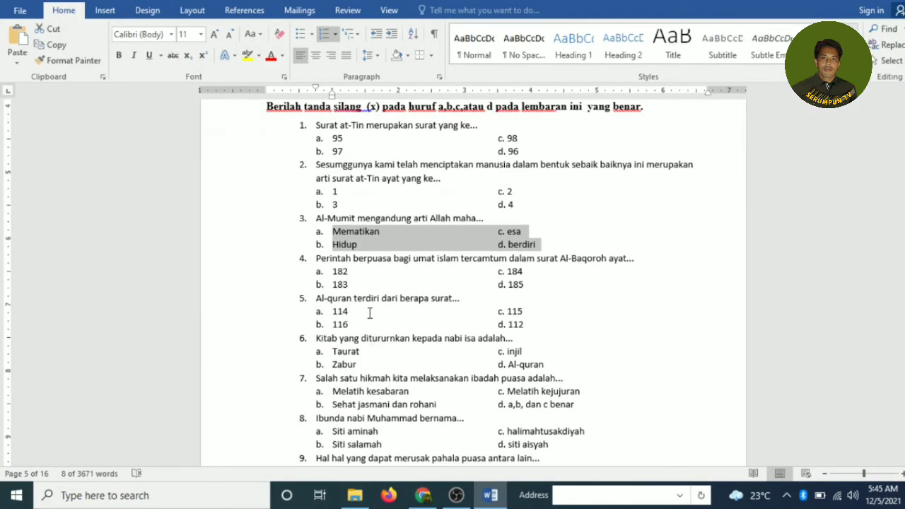
Step: Copy question 5, 'Al-quran terdiri dari berapa surat...', from Word and return to the form
scroll(368, 312, "down", 1)
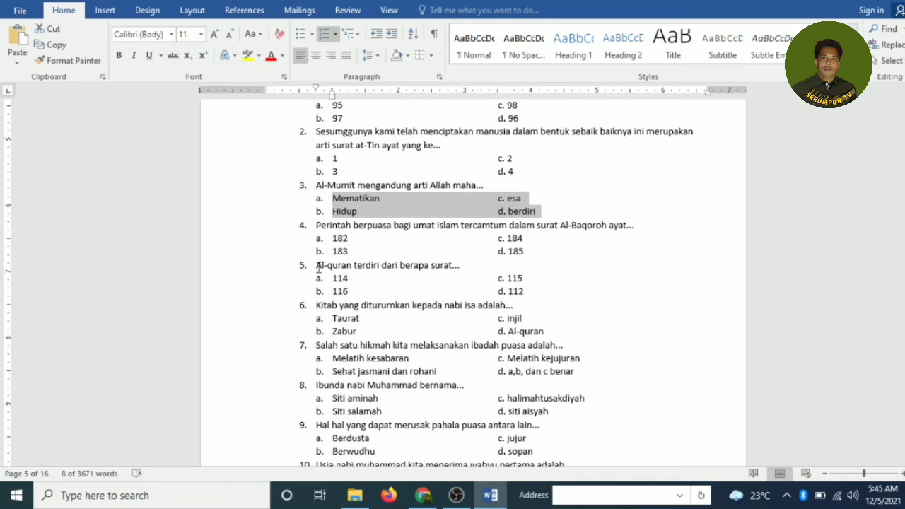
left_click_drag(316, 267, 407, 268)
left_click_drag(449, 267, 458, 267)
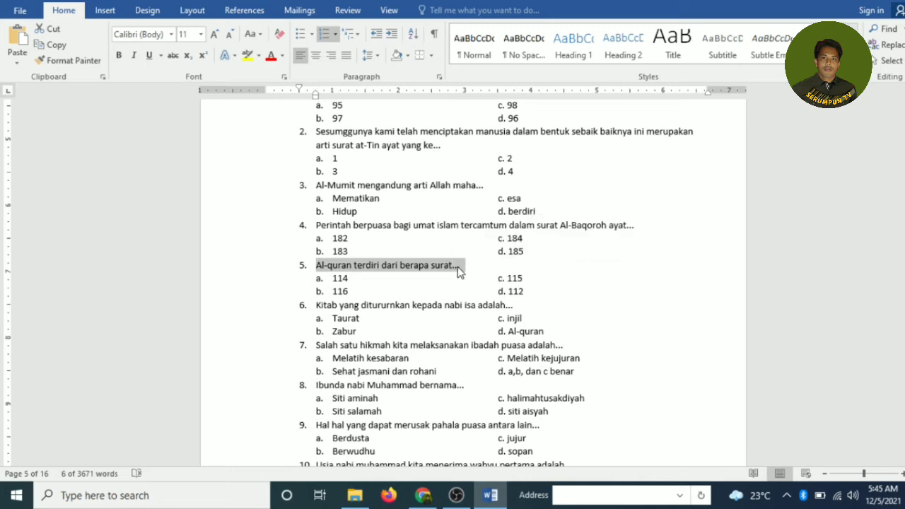
left_click(424, 494)
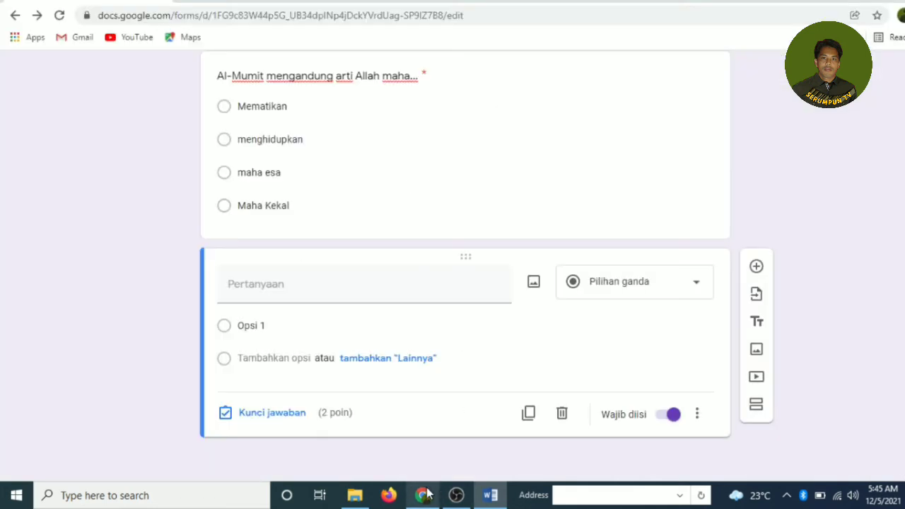
Step: Paste 'Al-quran terdiri dari berapa surat...' as the question text and remove the leading '5. '
left_click(324, 283)
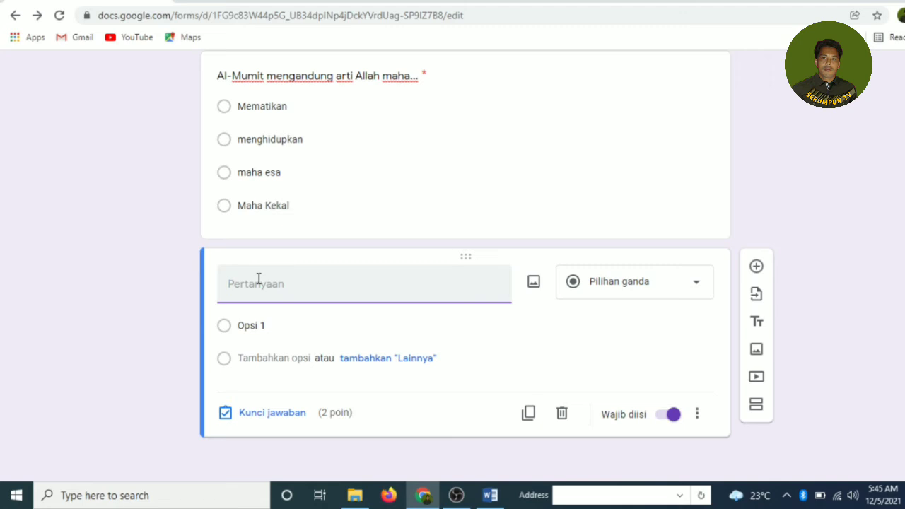
type("5. Al-quran terdiri dari berapa surat...")
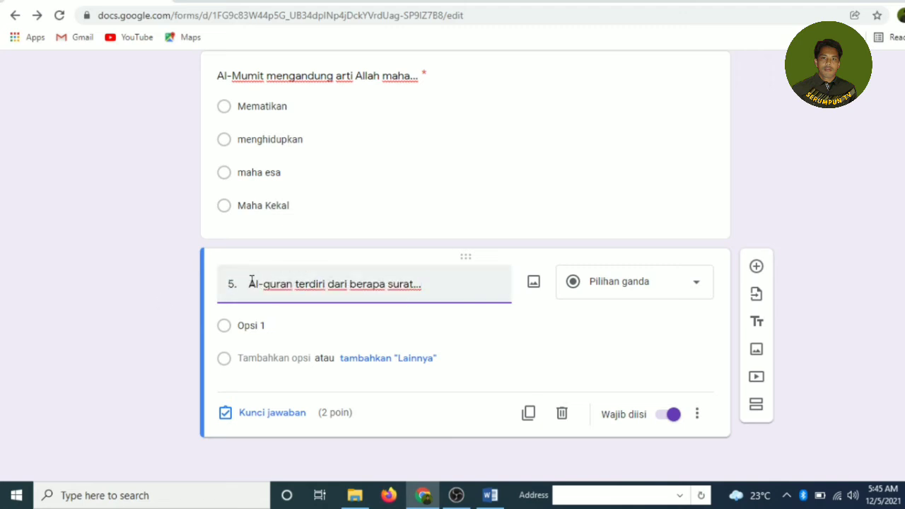
left_click(251, 283)
key("BackSpace")
key("BackSpace")
key("BackSpace")
key("BackSpace")
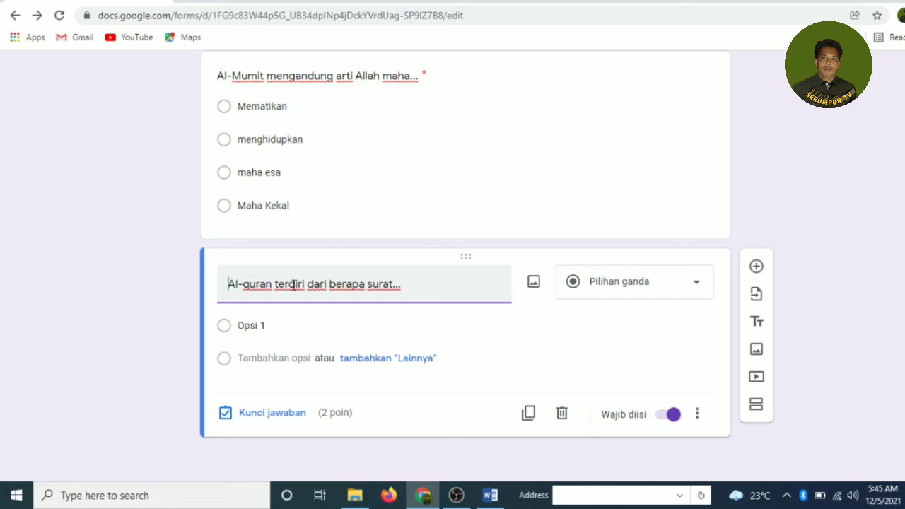
Step: Enter the answer options 115, 114, 100 and 6666
left_click(240, 327)
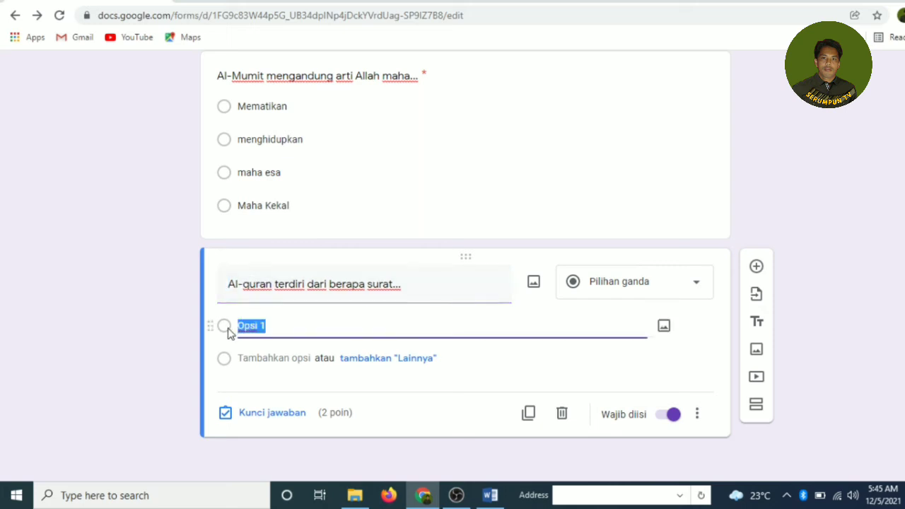
left_click(490, 496)
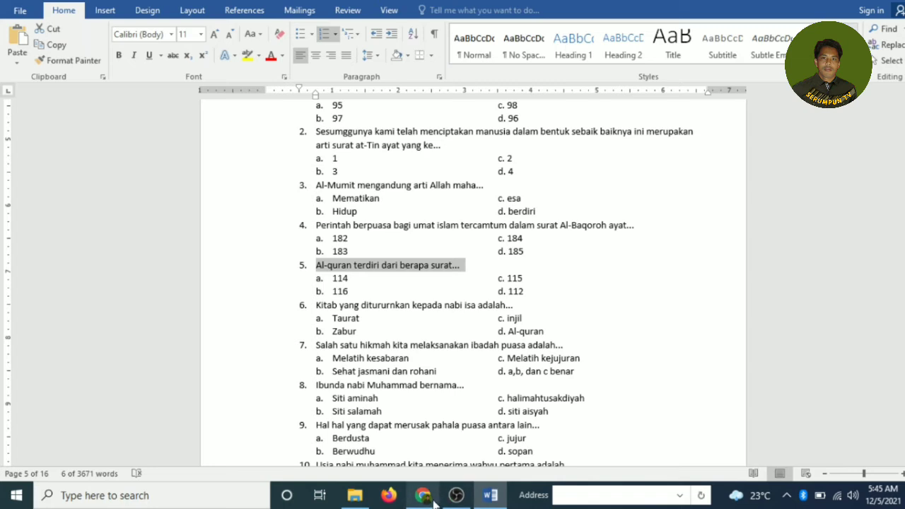
left_click(423, 495)
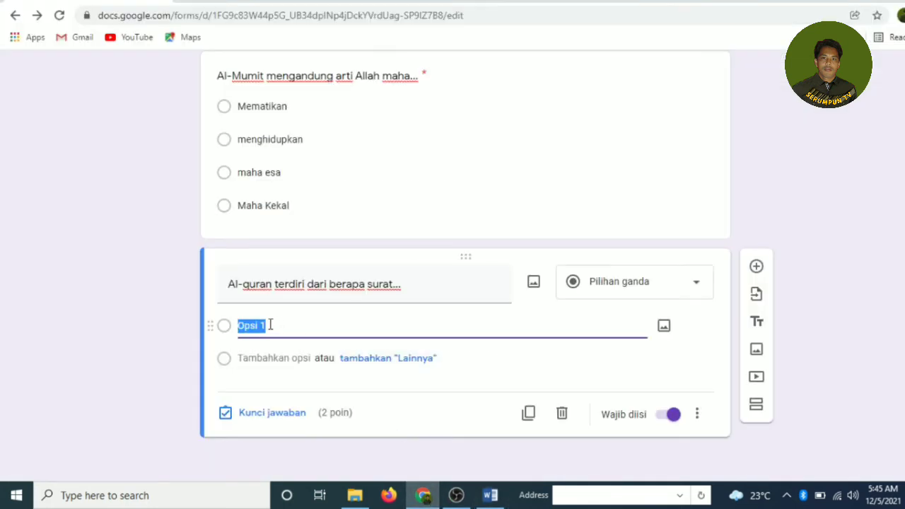
type("114")
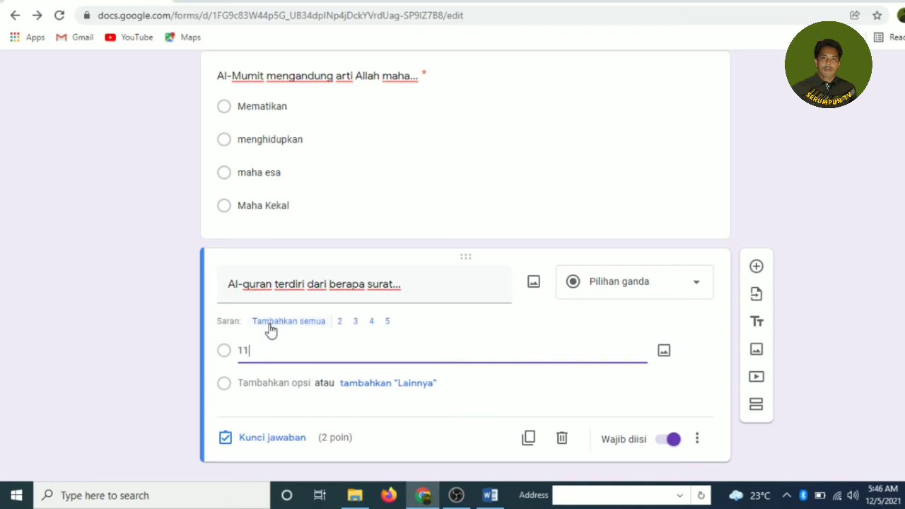
key("Return")
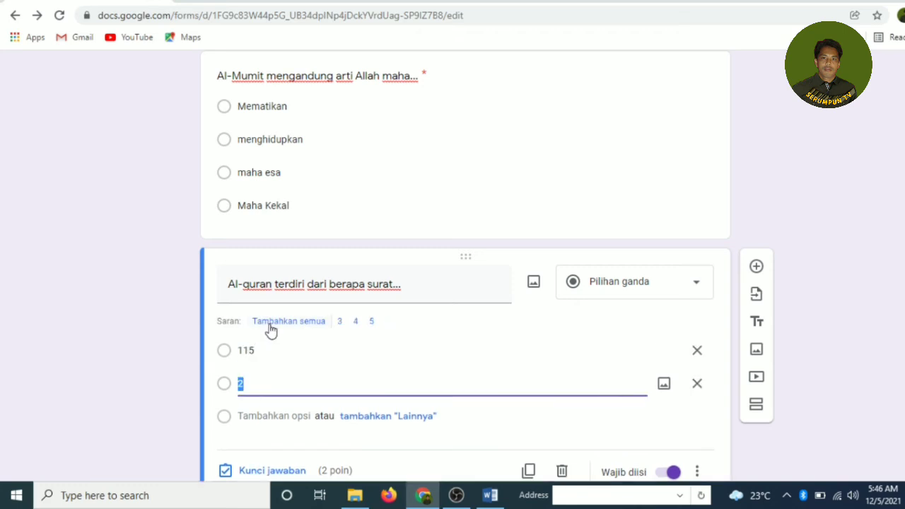
type("114")
key("Return")
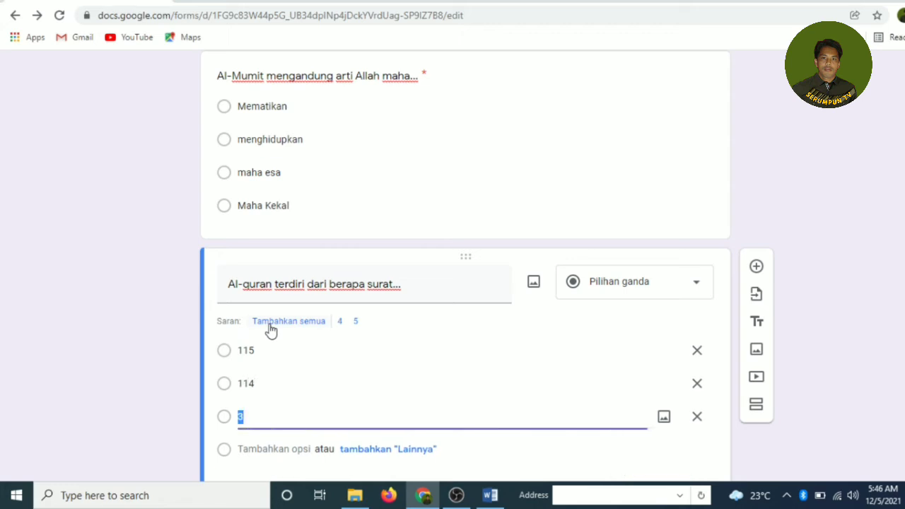
type("100")
key("Return")
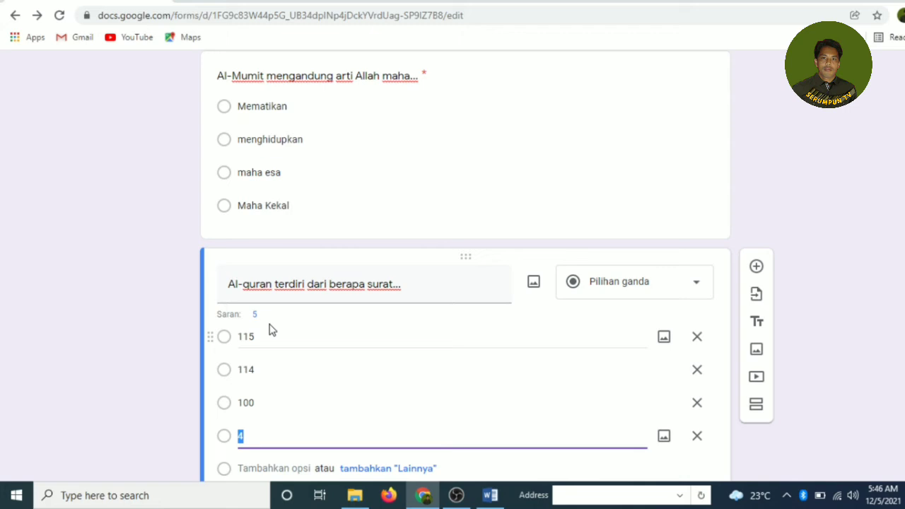
type("6666")
scroll(439, 392, "down", 2)
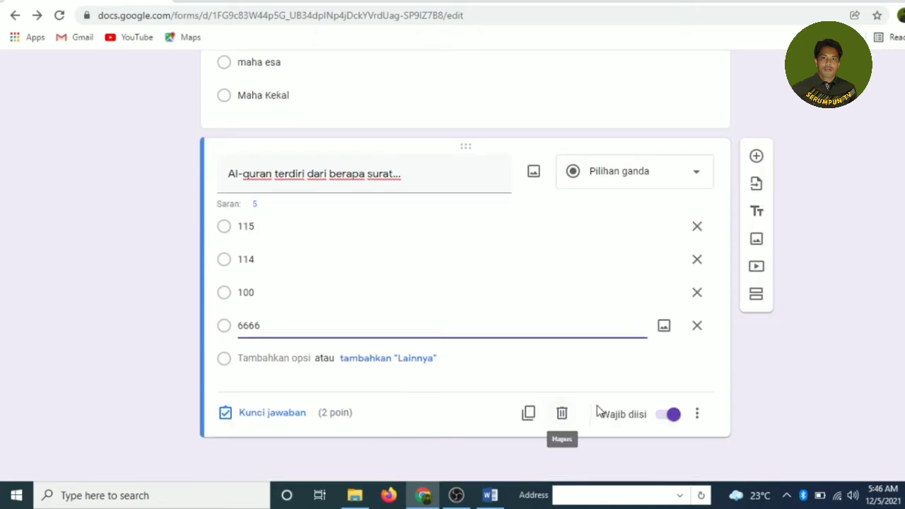
Step: Make the question required and shuffle its option order (Acak urutan opsi)
left_click(670, 417)
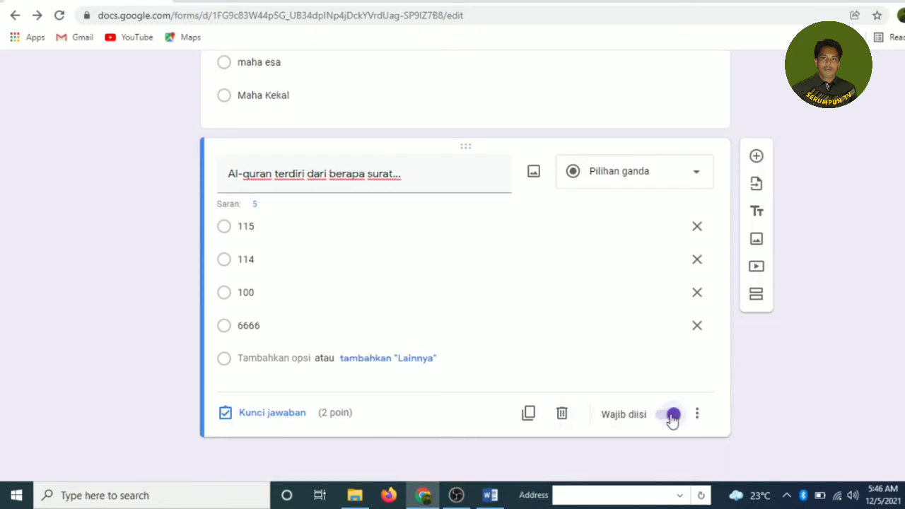
left_click(698, 418)
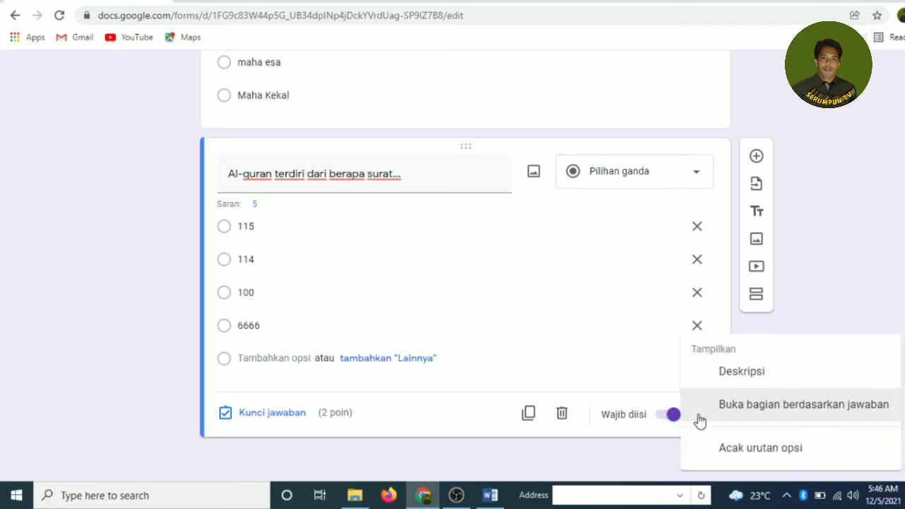
left_click(751, 449)
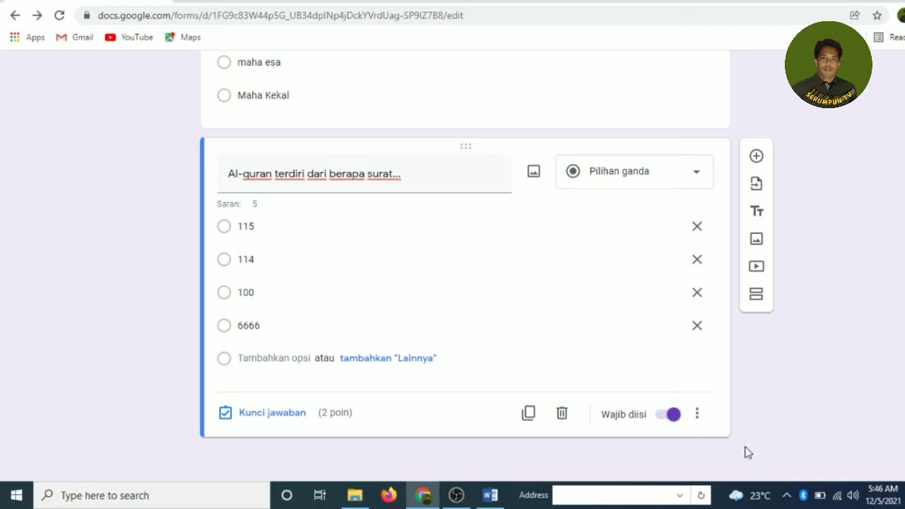
Step: In the answer key, mark 114 as correct, set the point value, and click Selesai
left_click(272, 413)
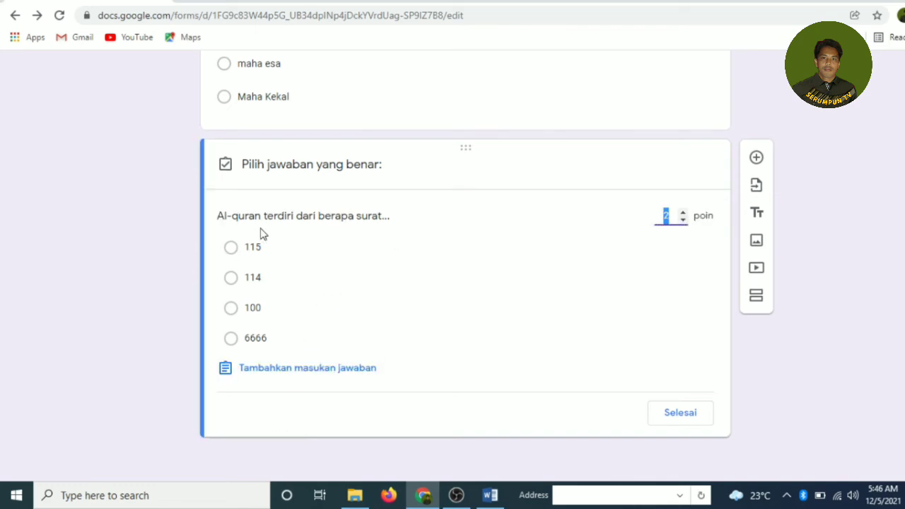
left_click(231, 278)
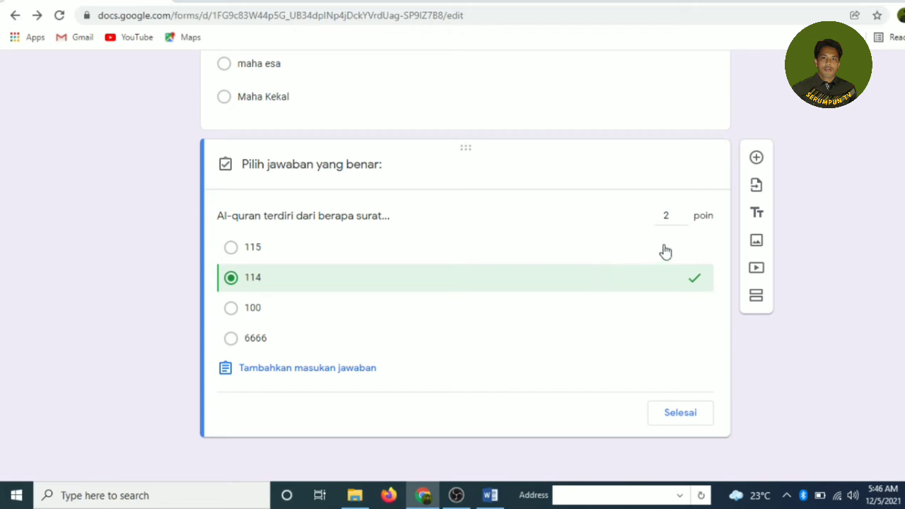
left_click(669, 215)
type(".5")
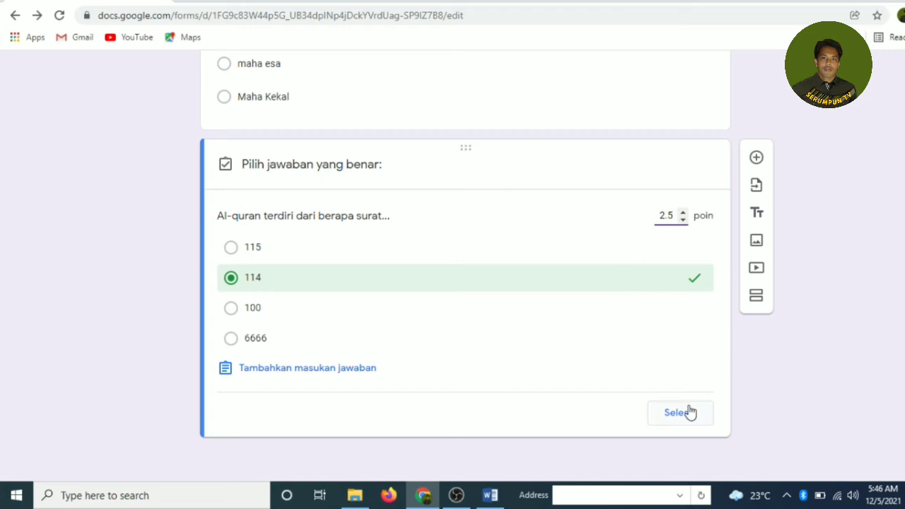
left_click(680, 417)
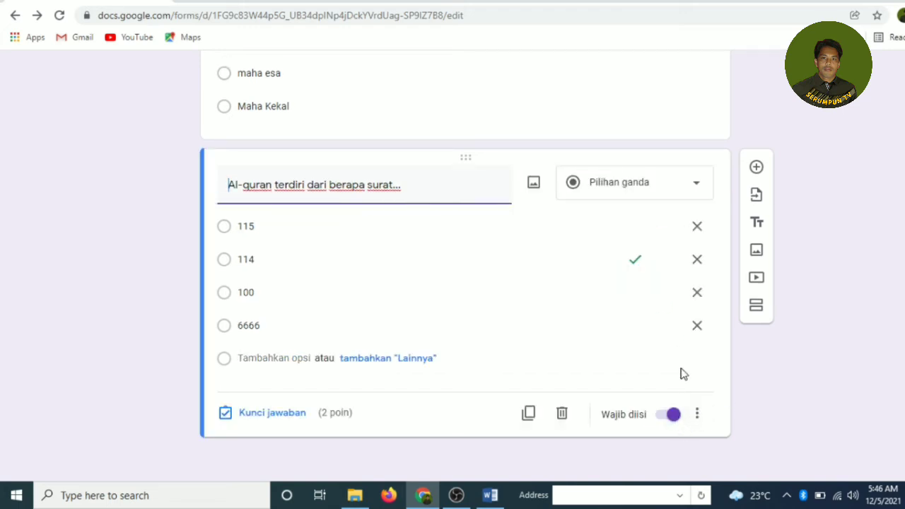
scroll(357, 136, "up", 5)
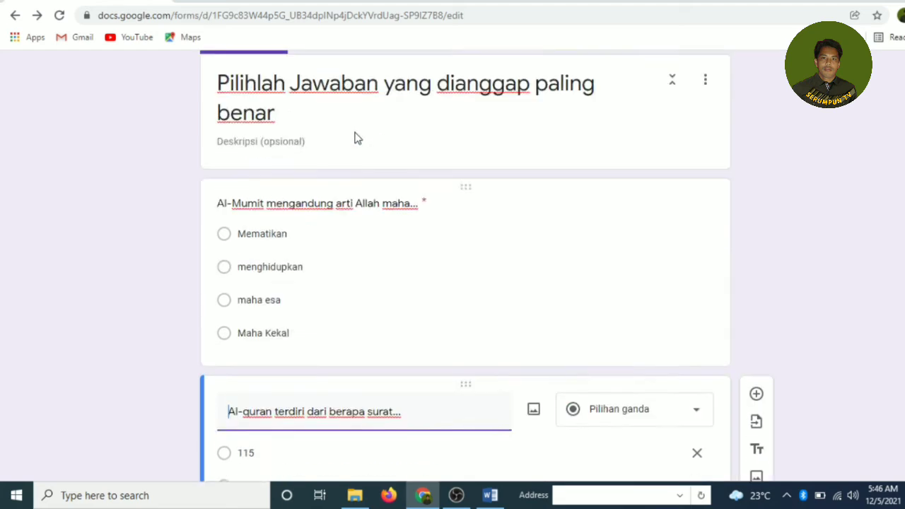
scroll(362, 195, "down", 2)
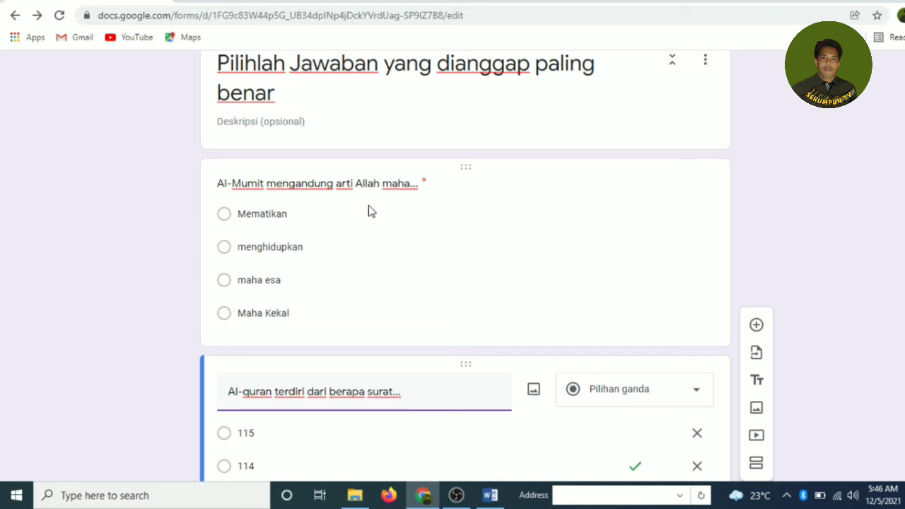
scroll(479, 307, "down", 3)
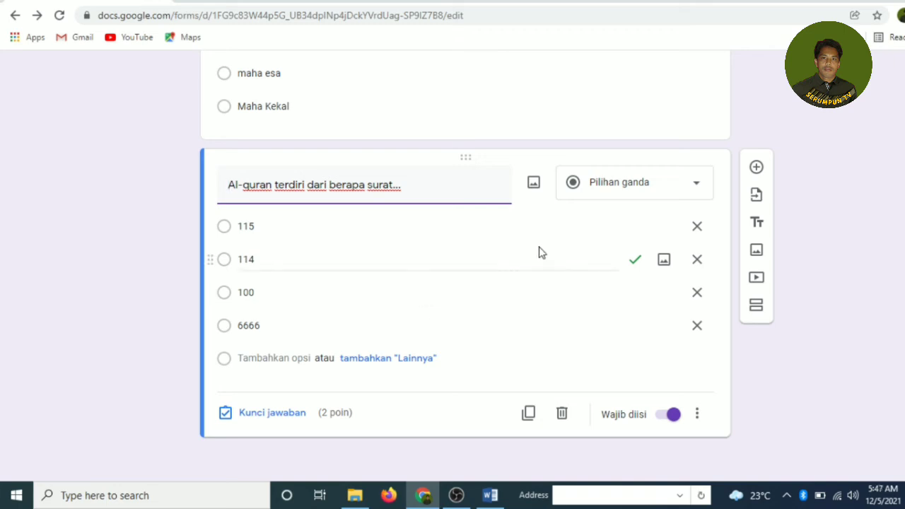
scroll(469, 212, "up", 10)
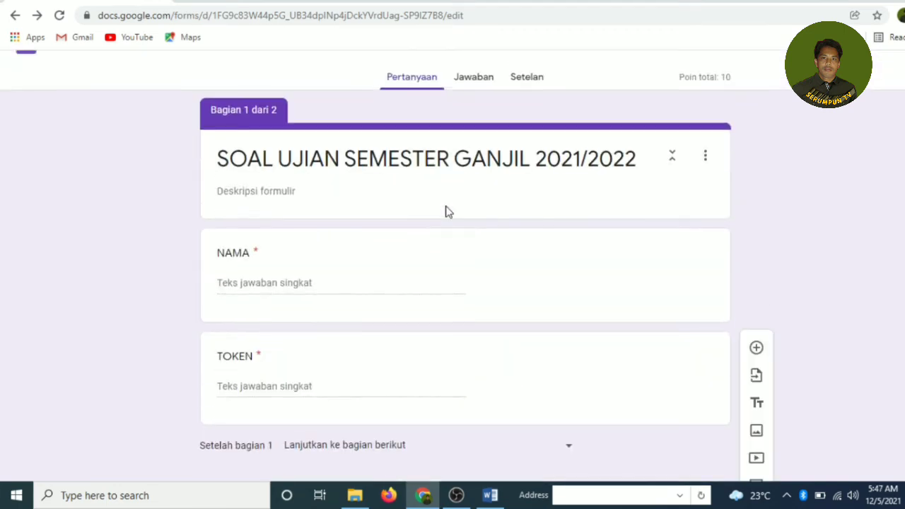
scroll(446, 211, "up", 1)
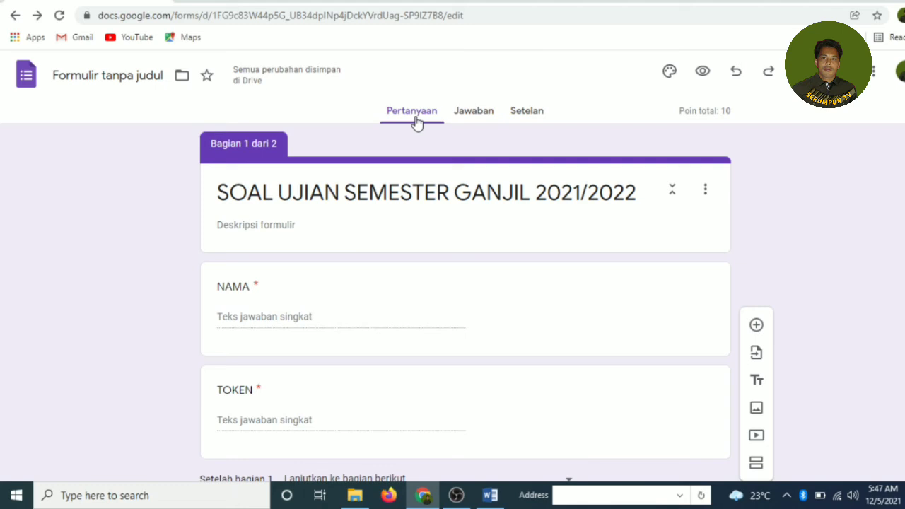
Step: Open the Jawaban tab showing 0 responses and check its three-dot options menu
left_click(472, 117)
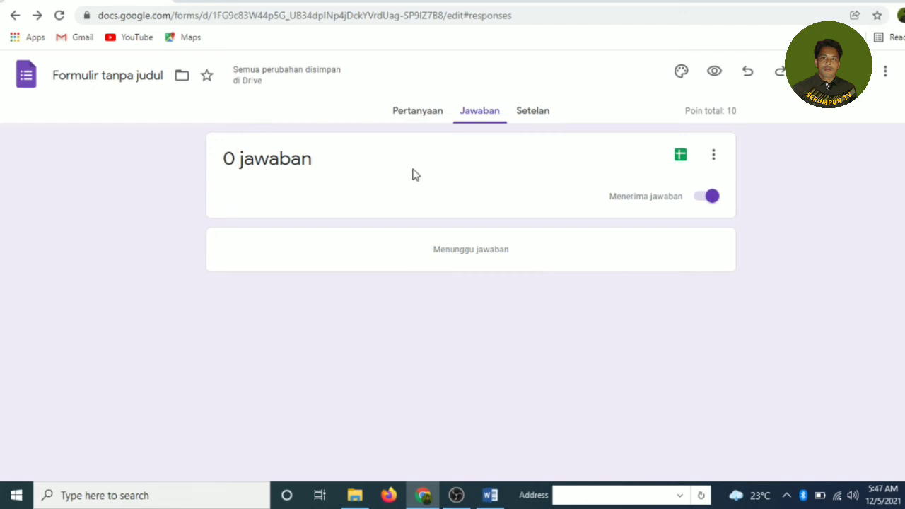
left_click(713, 154)
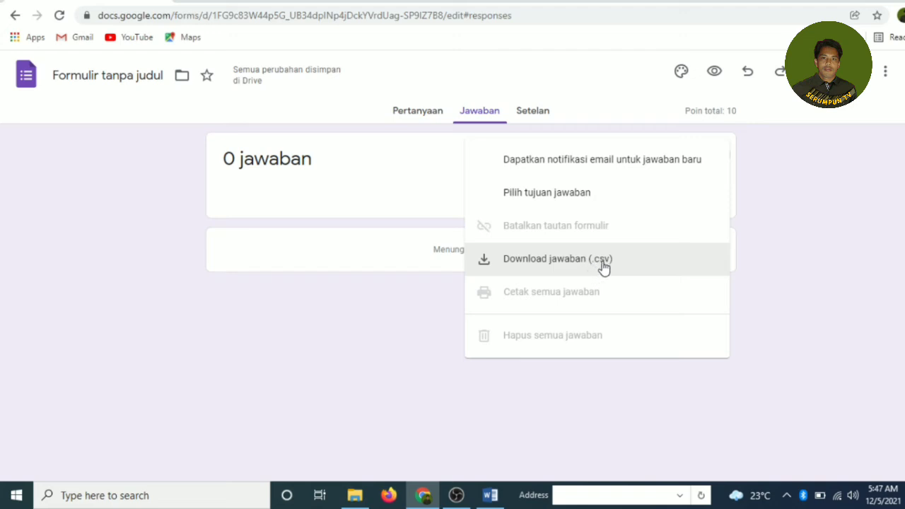
left_click(749, 191)
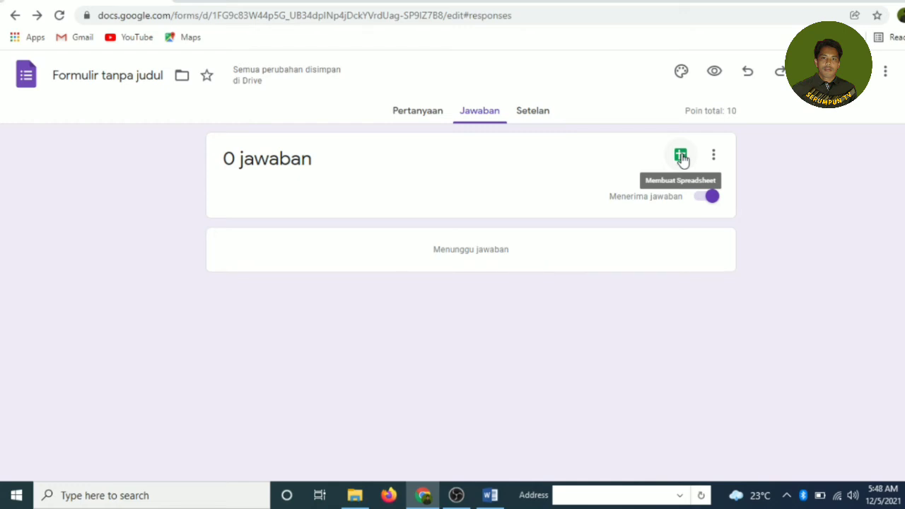
left_click(704, 202)
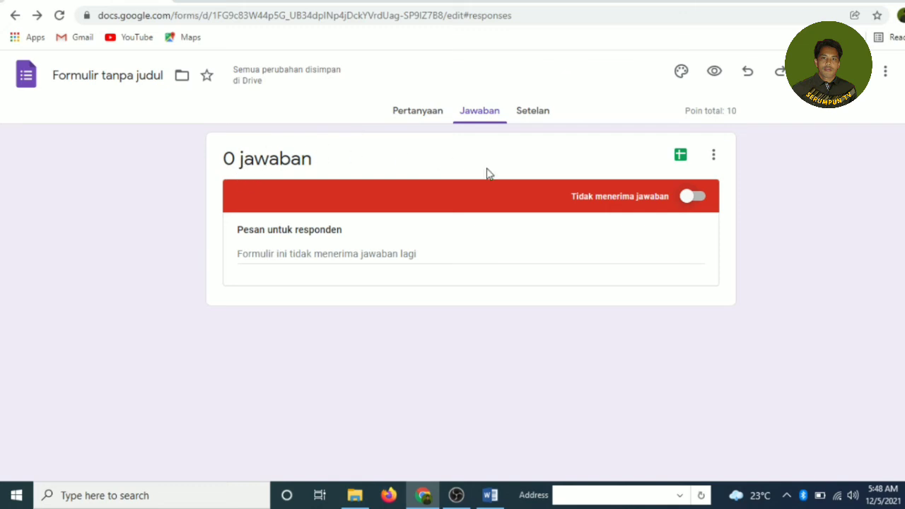
left_click(697, 200)
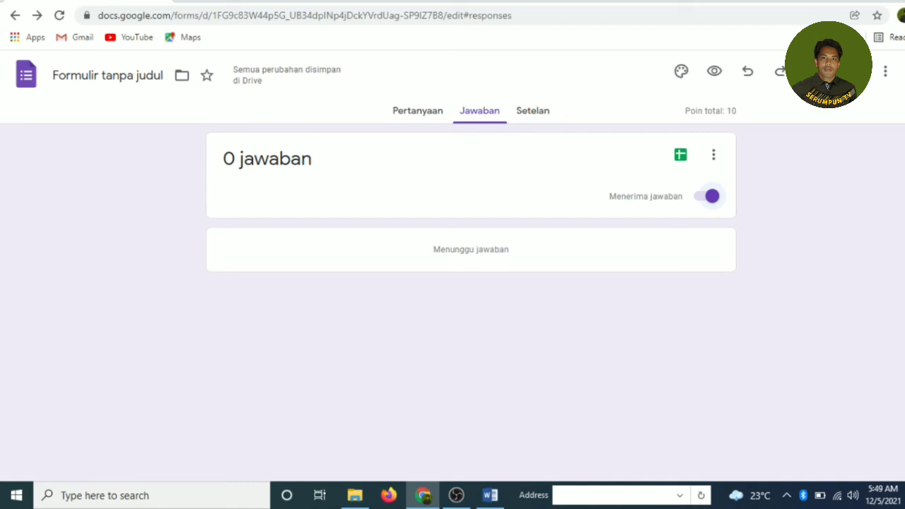
Step: Preview the quiz and click through NAMA and TOKEN to show their required-field warnings
left_click(715, 74)
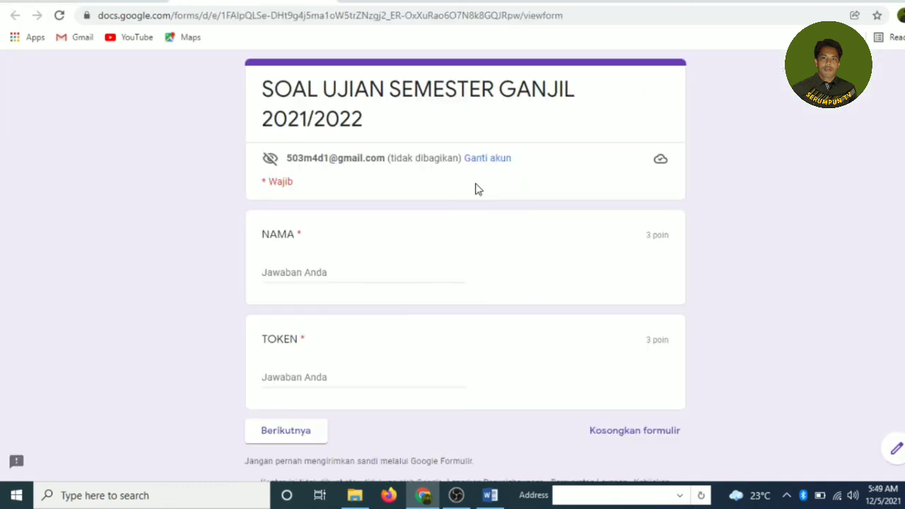
scroll(394, 178, "down", 1)
scroll(394, 178, "down", 1)
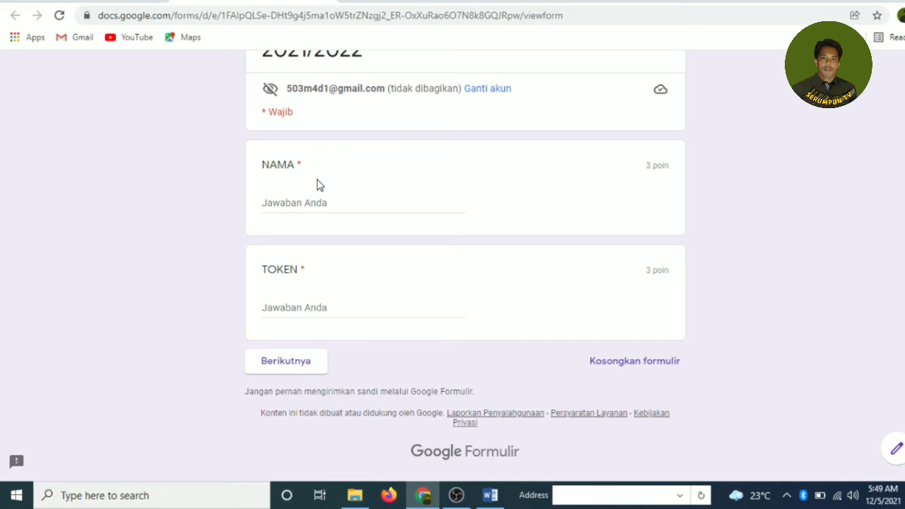
scroll(317, 185, "up", 1)
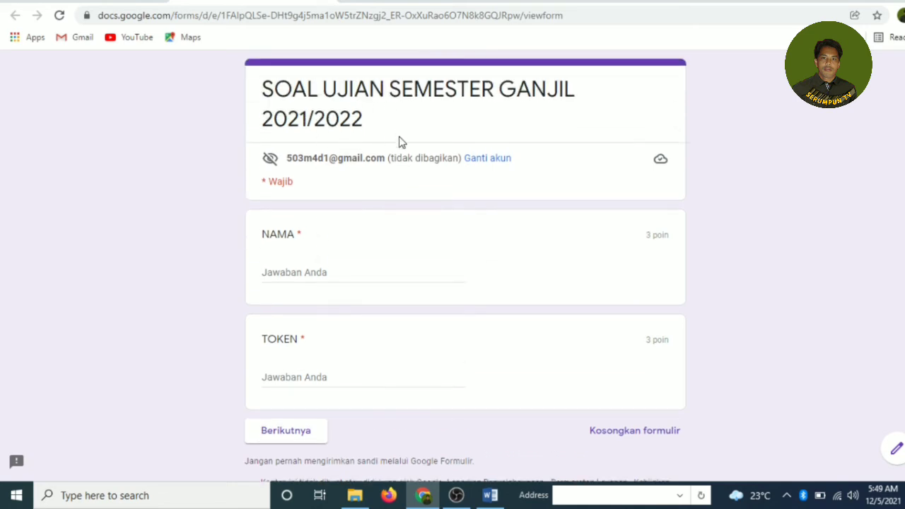
scroll(381, 162, "down", 1)
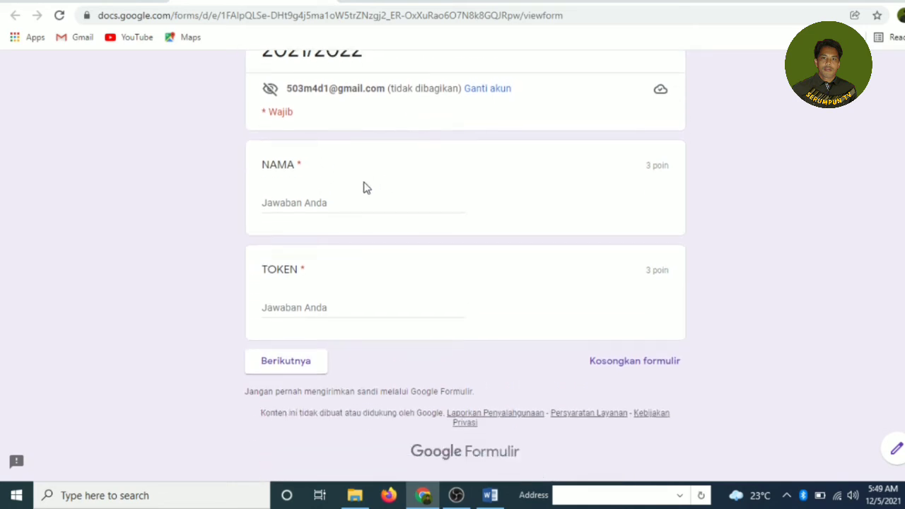
left_click(305, 202)
left_click(302, 311)
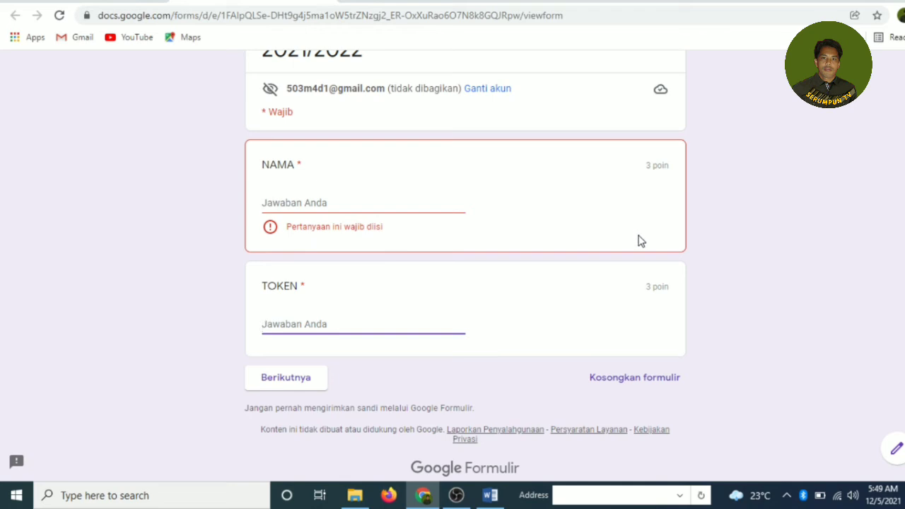
left_click(281, 202)
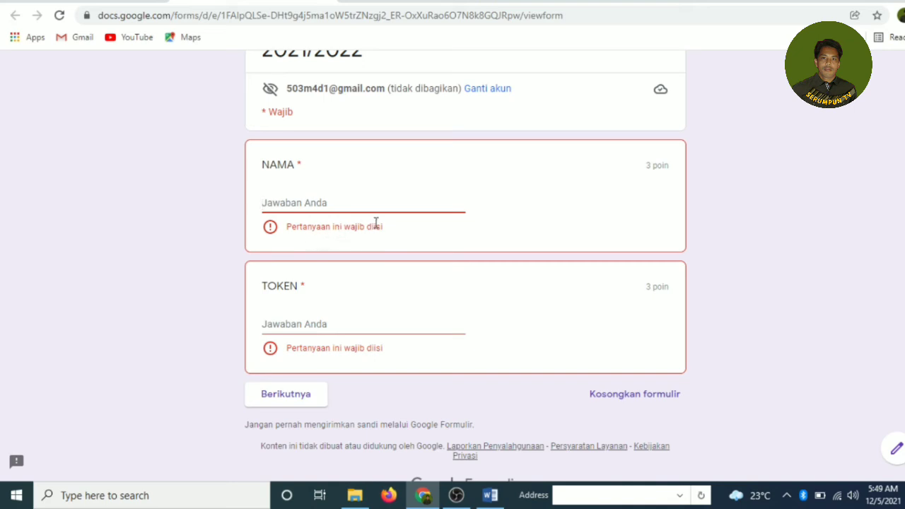
left_click(292, 319)
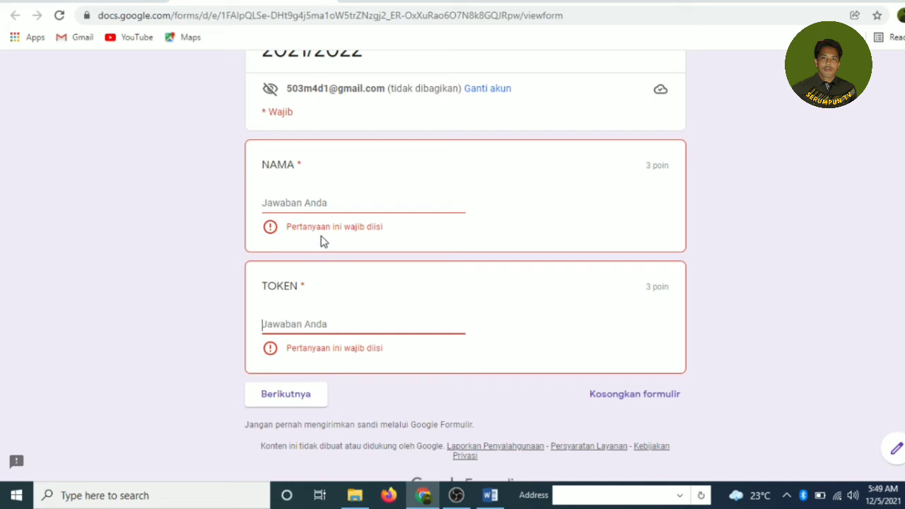
Step: Enter a test name in NAMA and the exam token in TOKEN, then continue to section 2
left_click(288, 202)
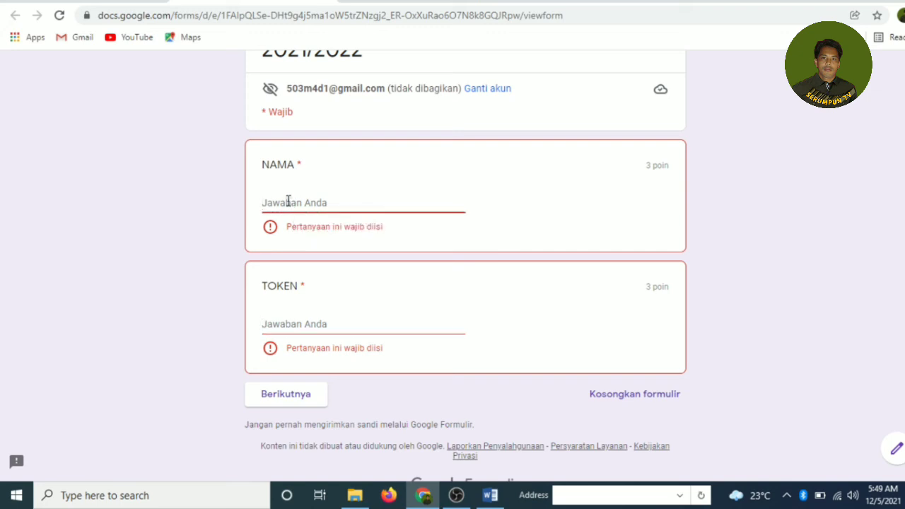
type("desi")
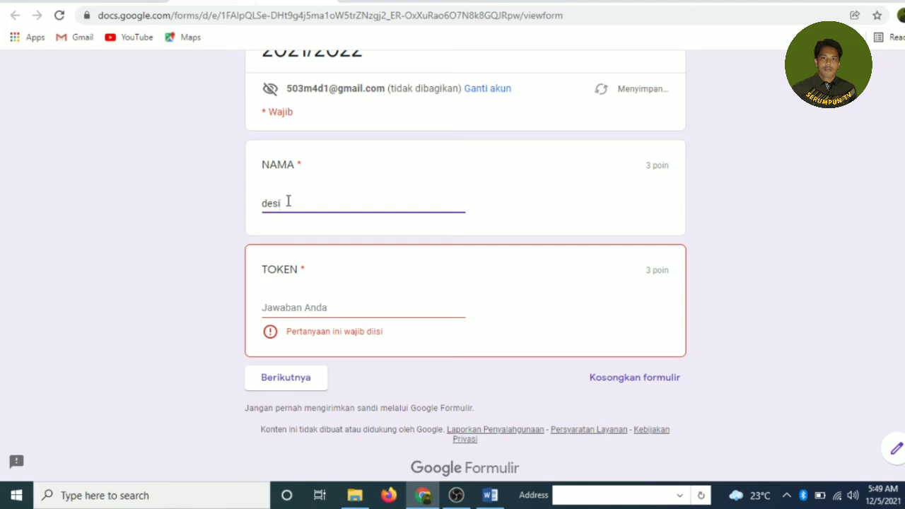
left_click(317, 306)
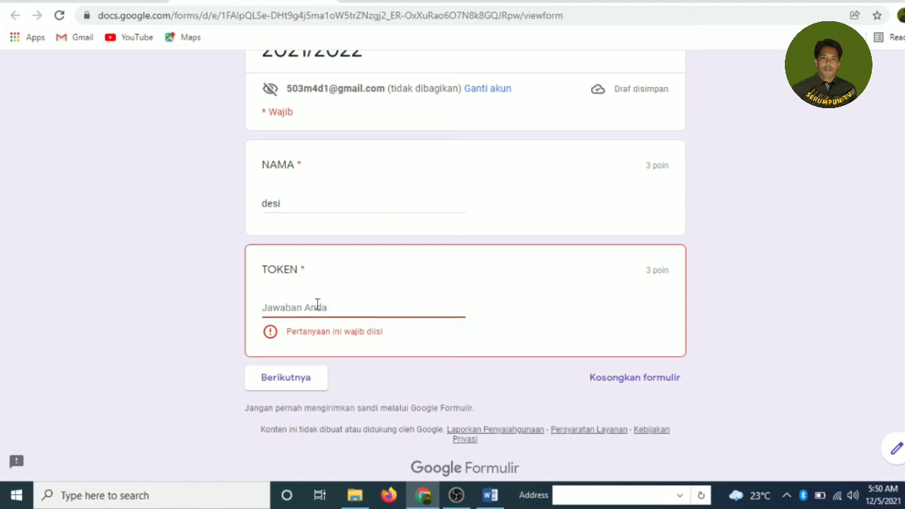
type("KELAS")
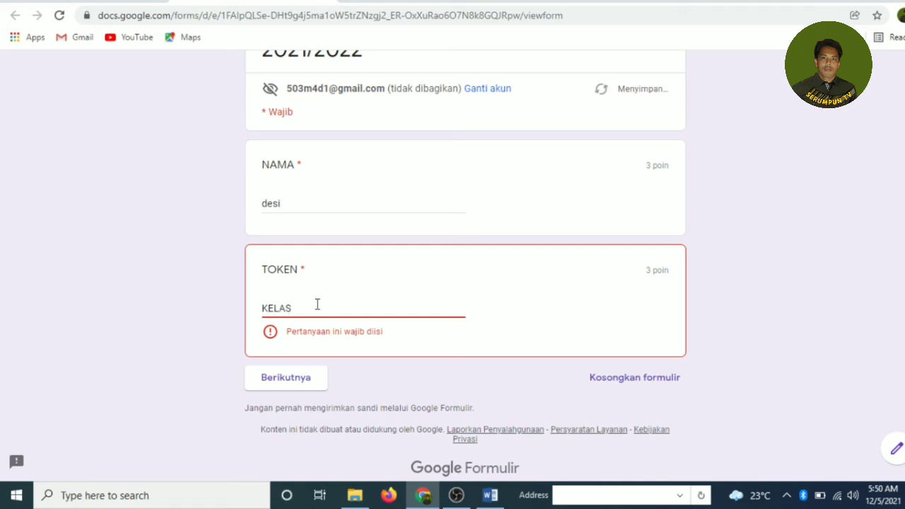
type("5")
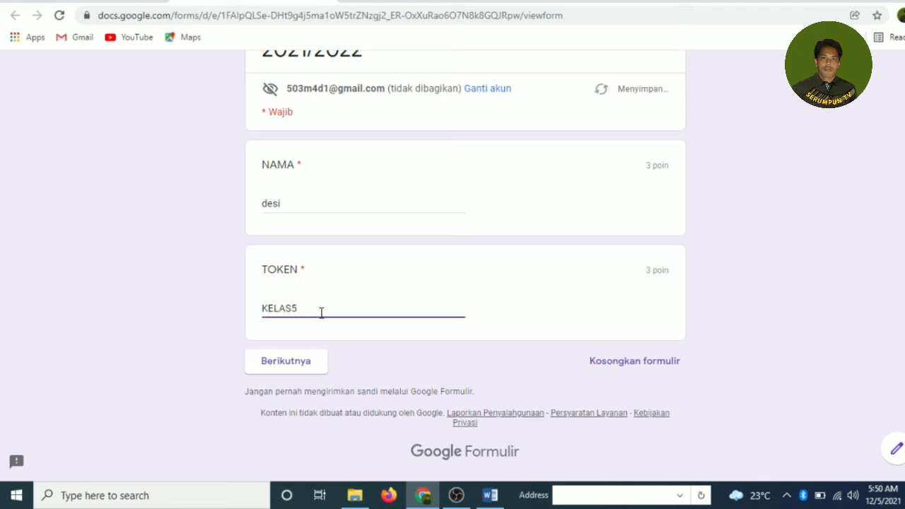
left_click(287, 362)
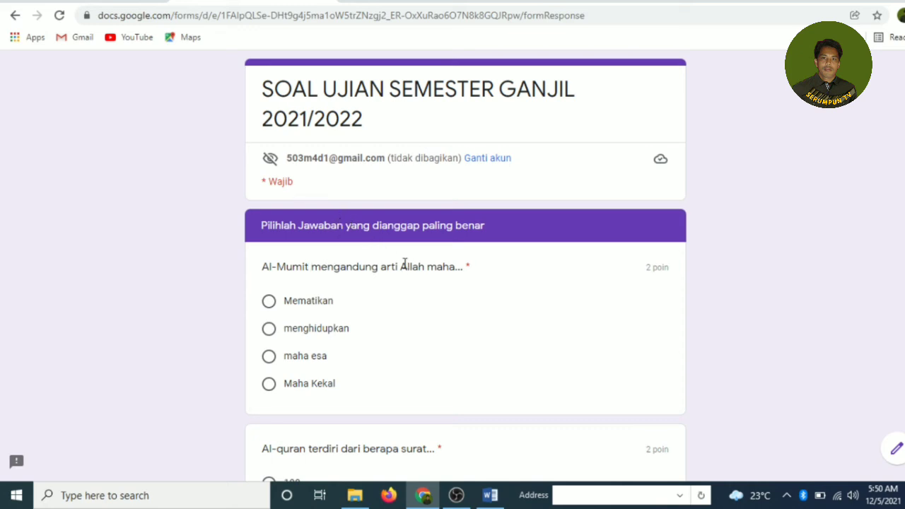
Step: Return to the NAMA/TOKEN section and try a shortened token, which gets rejected
scroll(405, 263, "down", 3)
left_click(276, 368)
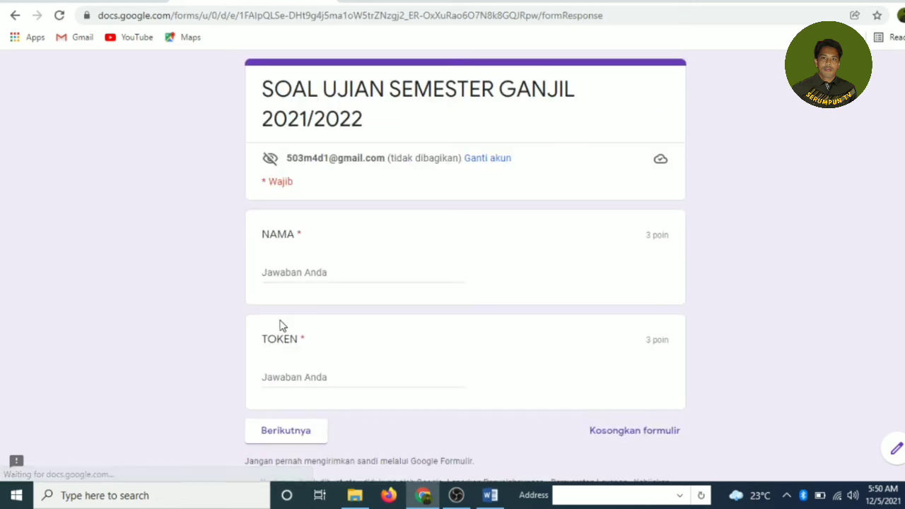
scroll(369, 359, "down", 1)
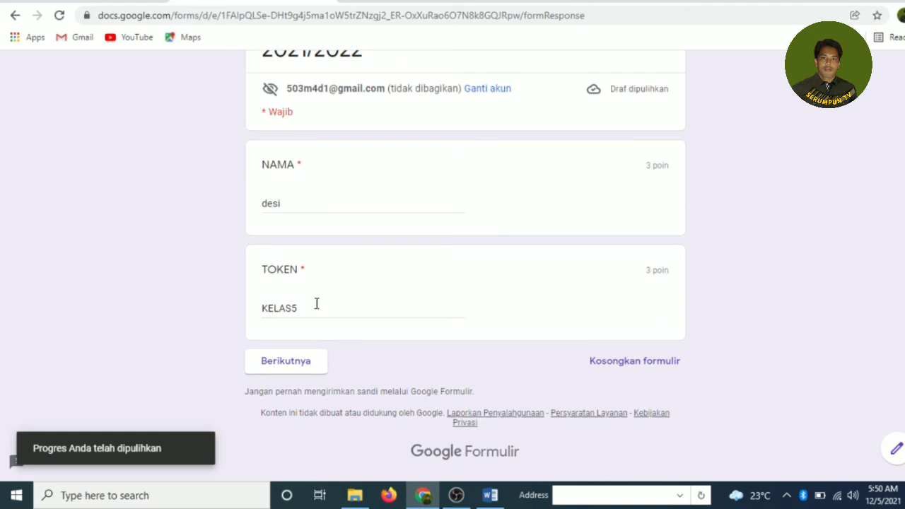
left_click(304, 307)
key("BackSpace")
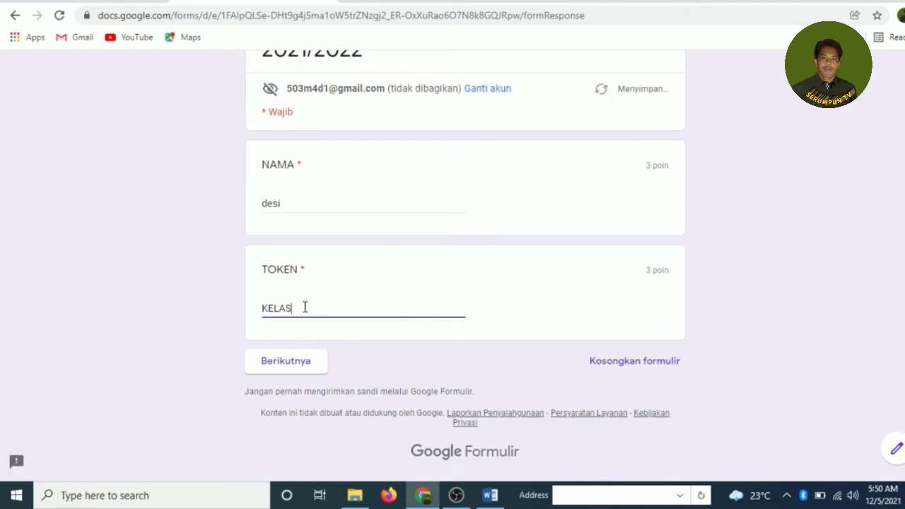
left_click(293, 364)
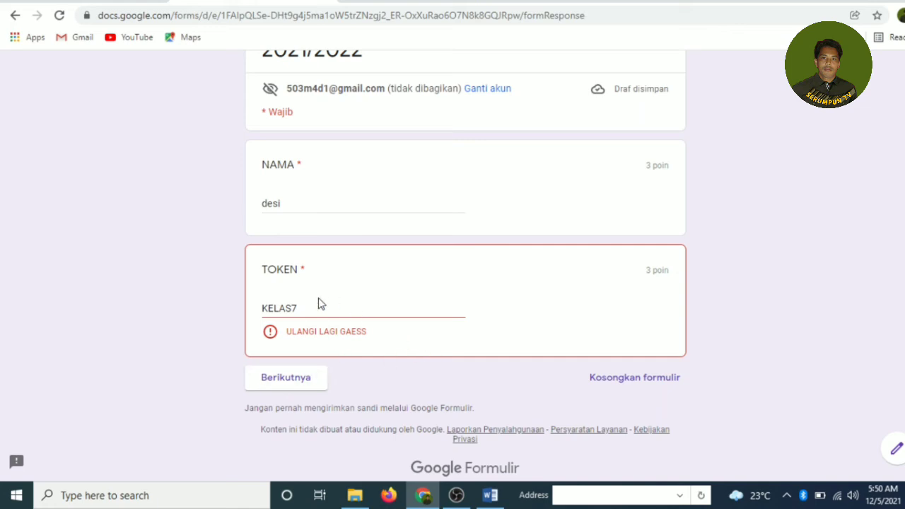
Step: Fix the token's last digit and move on to section 2
left_click(302, 306)
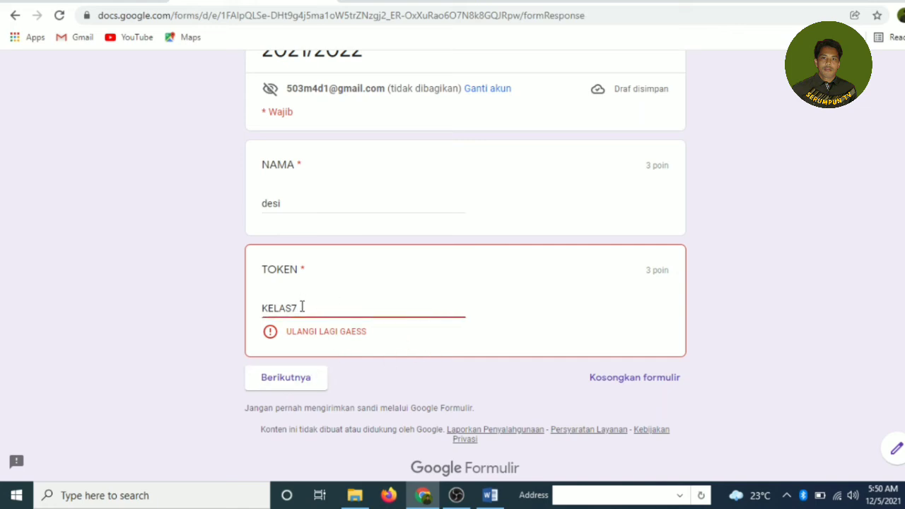
key("BackSpace")
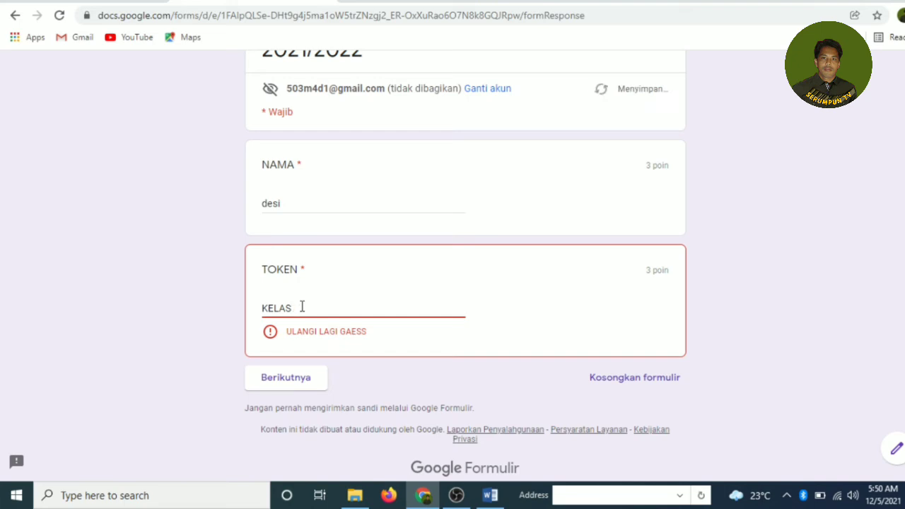
type("5")
left_click(284, 362)
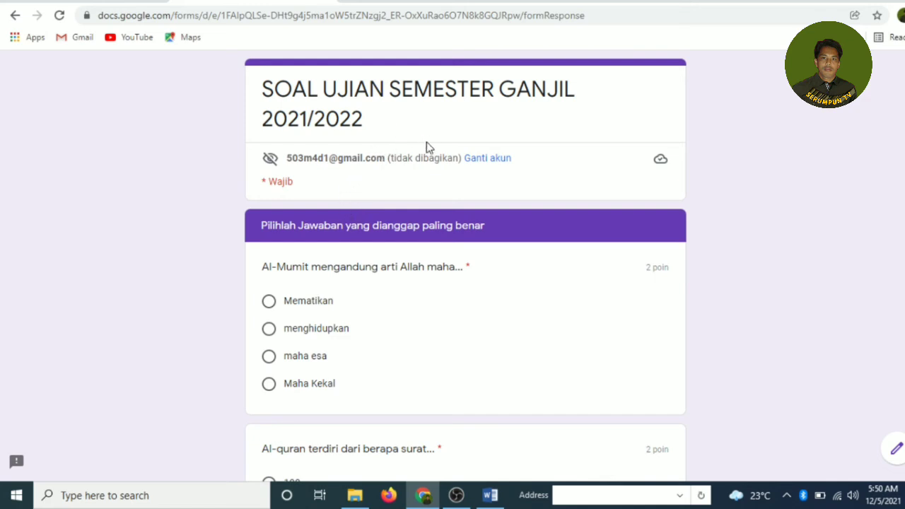
Step: Answer Mematikan and 114, then submit the quiz with Kirim
scroll(421, 213, "down", 2)
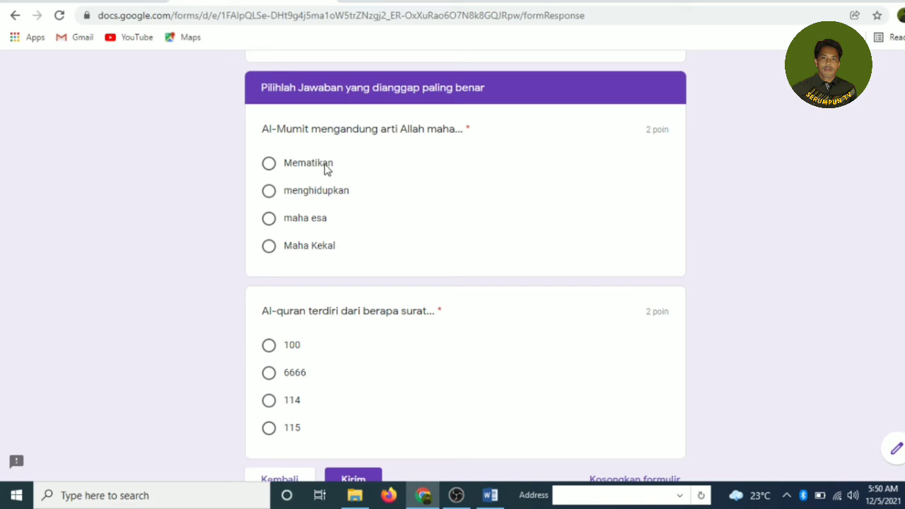
left_click(269, 164)
scroll(384, 208, "down", 3)
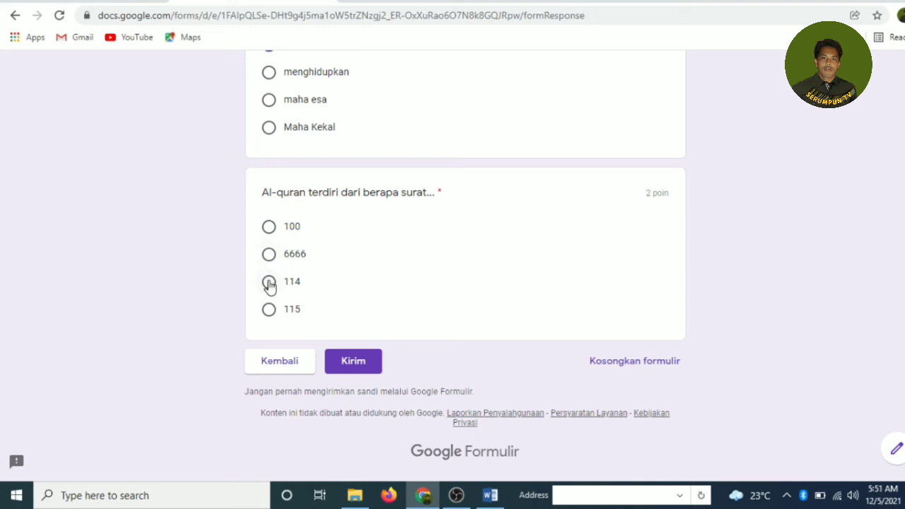
left_click(269, 283)
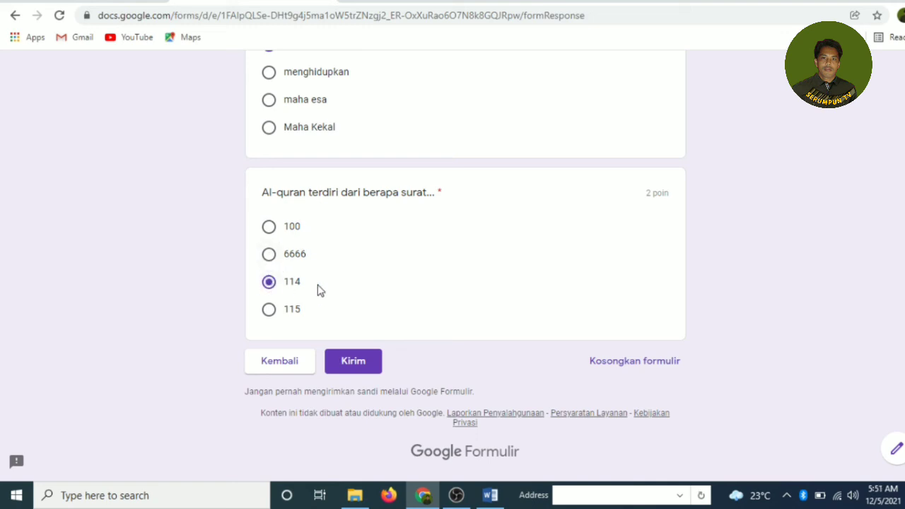
left_click(358, 367)
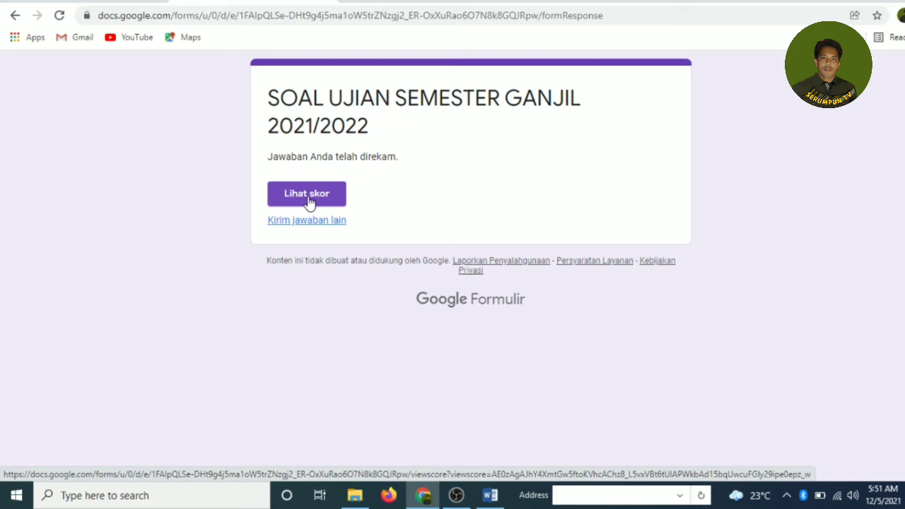
Step: Review the response's 4/10 graded score, then go back to the Jawaban summary
left_click(307, 195)
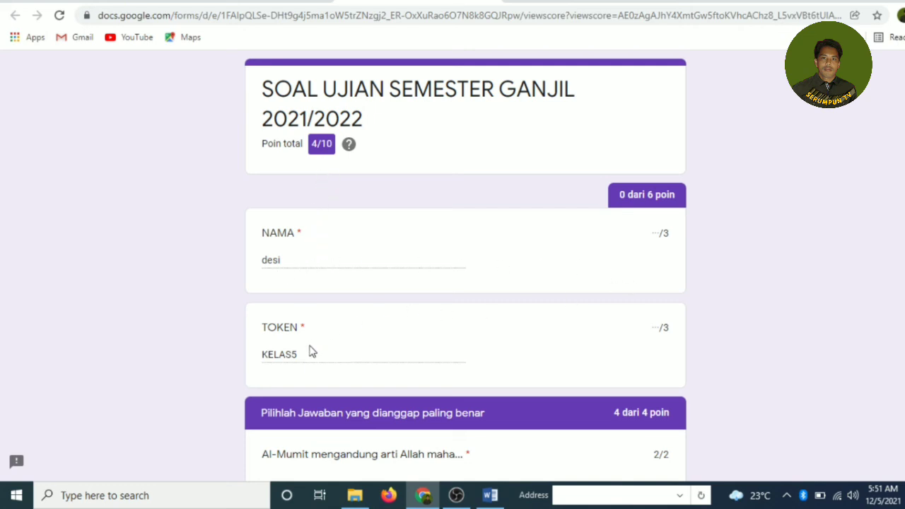
scroll(386, 403, "down", 1)
scroll(386, 403, "down", 1)
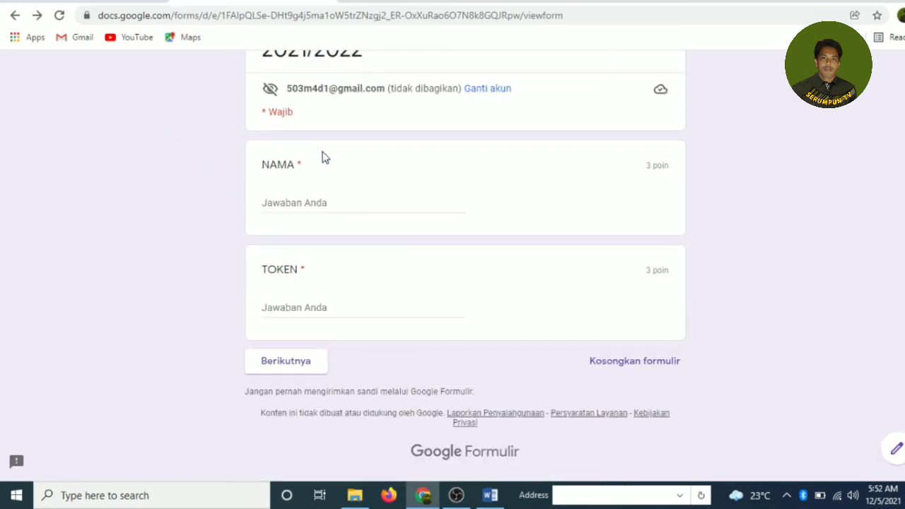
scroll(323, 155, "up", 1)
left_click(14, 15)
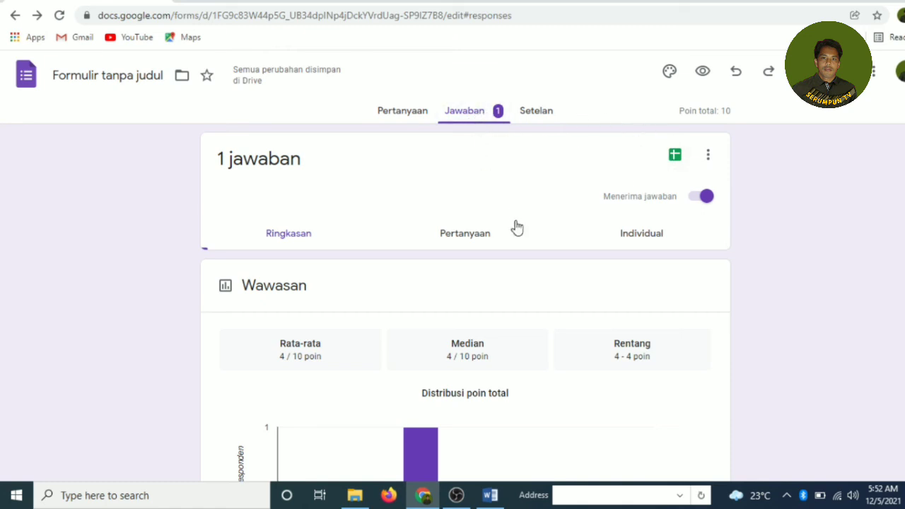
scroll(497, 278, "down", 2)
scroll(496, 275, "down", 1)
scroll(495, 271, "up", 3)
Step: Create a new linked spreadsheet 'Formulir tanpa judul (Jawaban)' for the responses
left_click(674, 157)
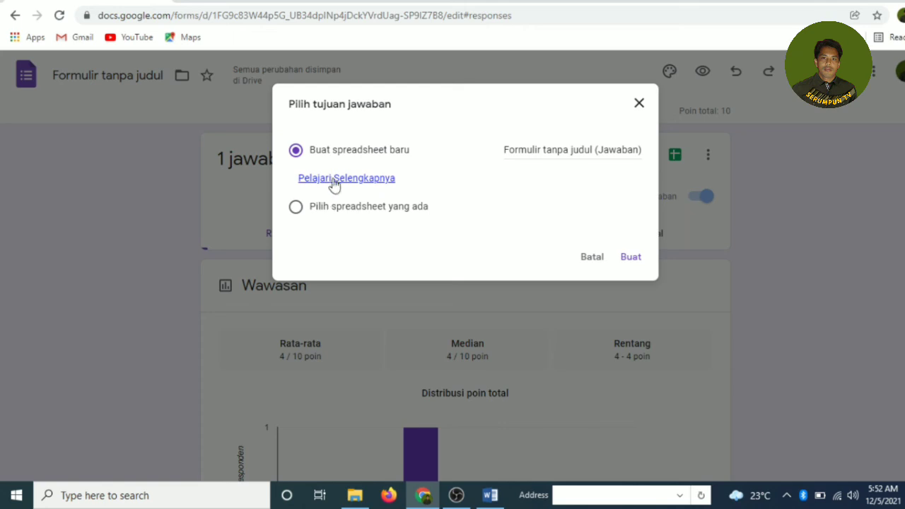
left_click(630, 259)
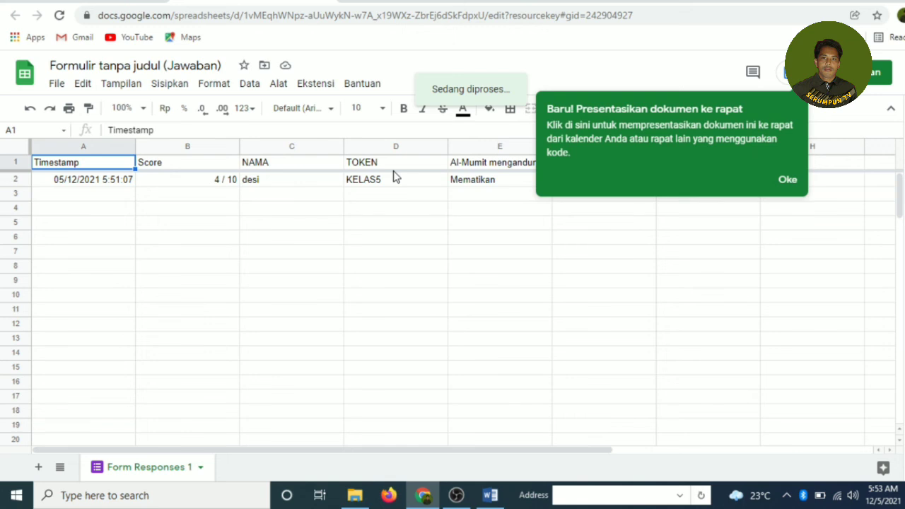
Step: Switch from the linked sheet back to the Google Forms responses page
left_click(329, 0)
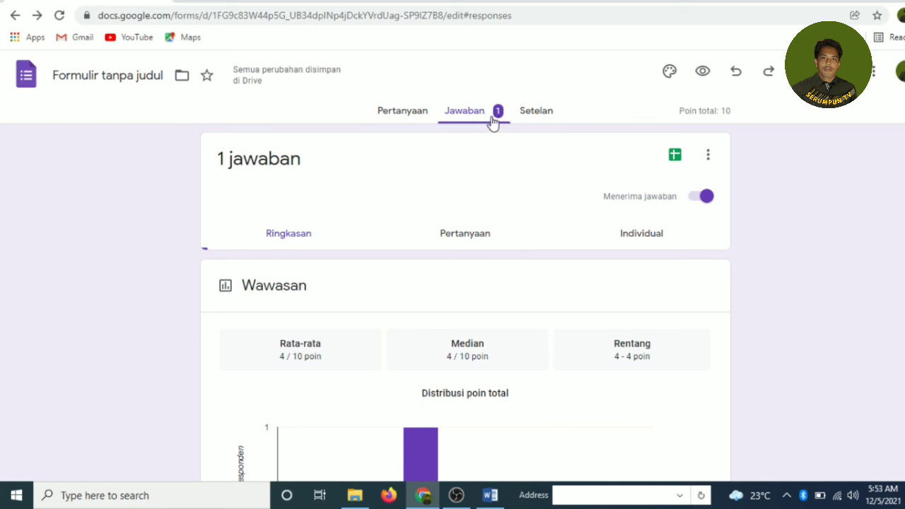
Step: Return to the quiz's Pertanyaan tab and open the Kirim formulir dialog
left_click(413, 117)
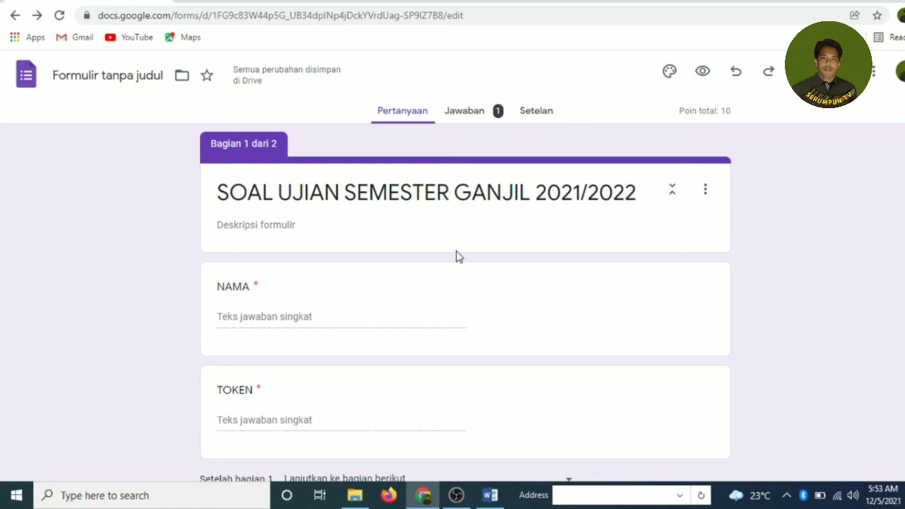
scroll(460, 262, "down", 1)
scroll(464, 269, "down", 4)
scroll(464, 262, "up", 5)
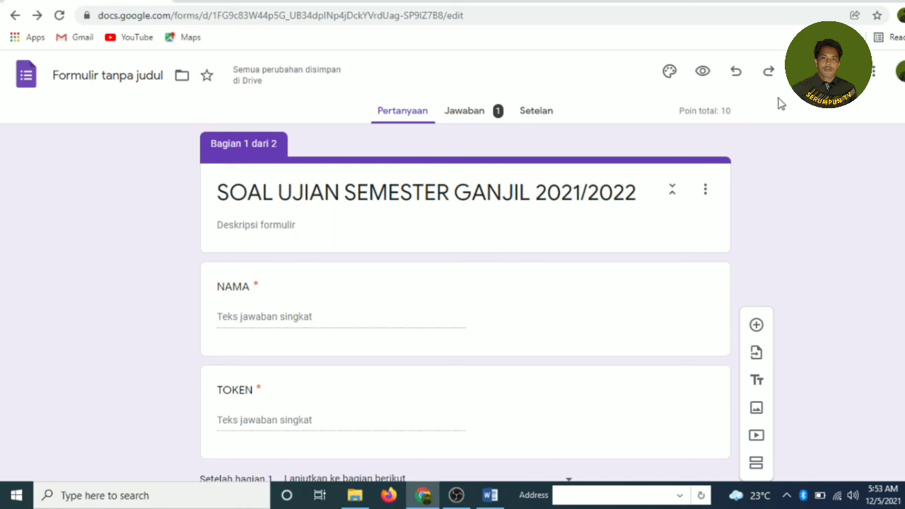
left_click(822, 71)
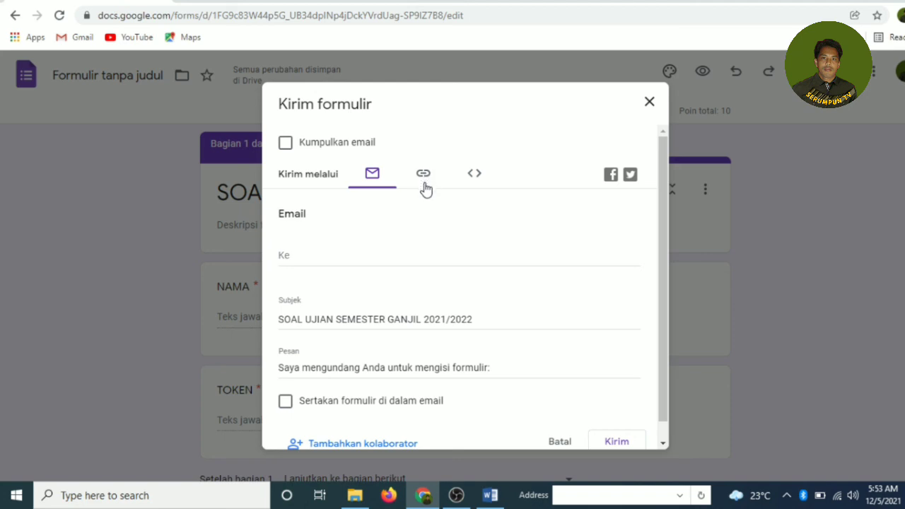
Step: Tick Sertakan formulir di dalam email, then display the quiz's docs.google.com/forms share link
scroll(421, 355, "down", 1)
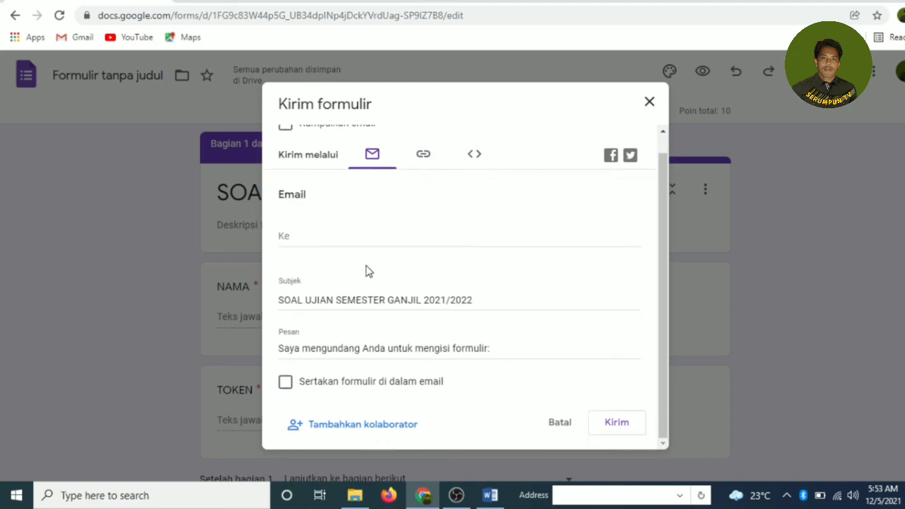
left_click(285, 383)
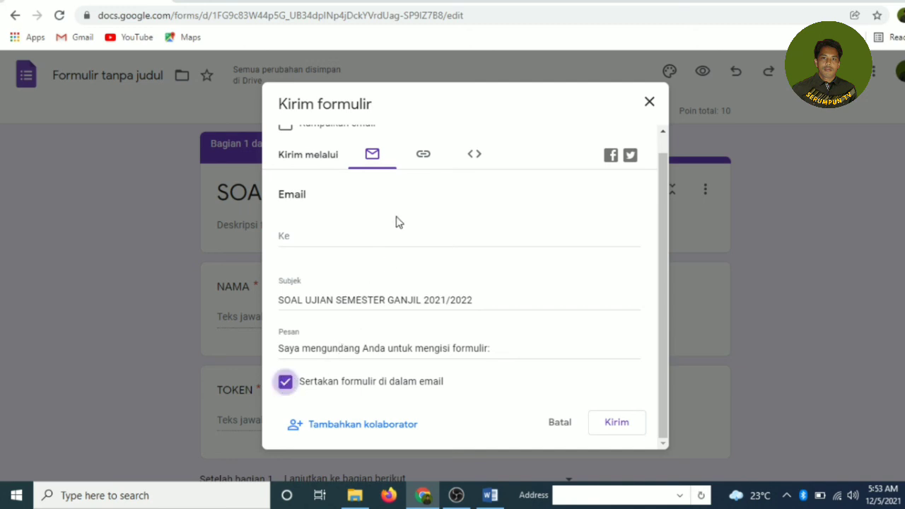
left_click(423, 156)
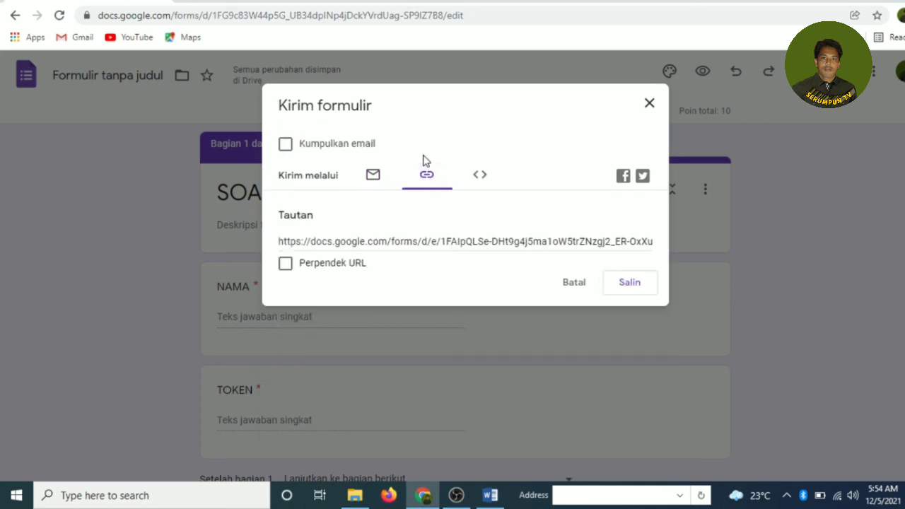
left_click(284, 264)
key("ctrl+c")
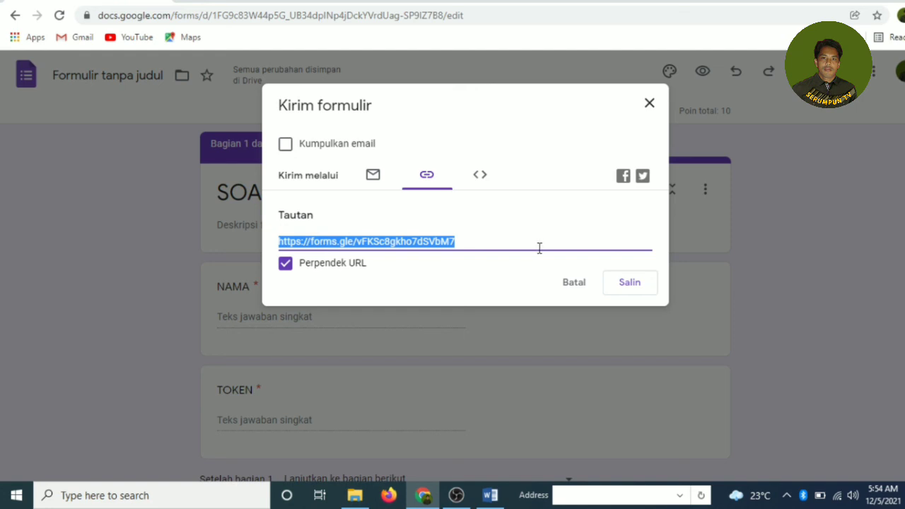
left_click(626, 290)
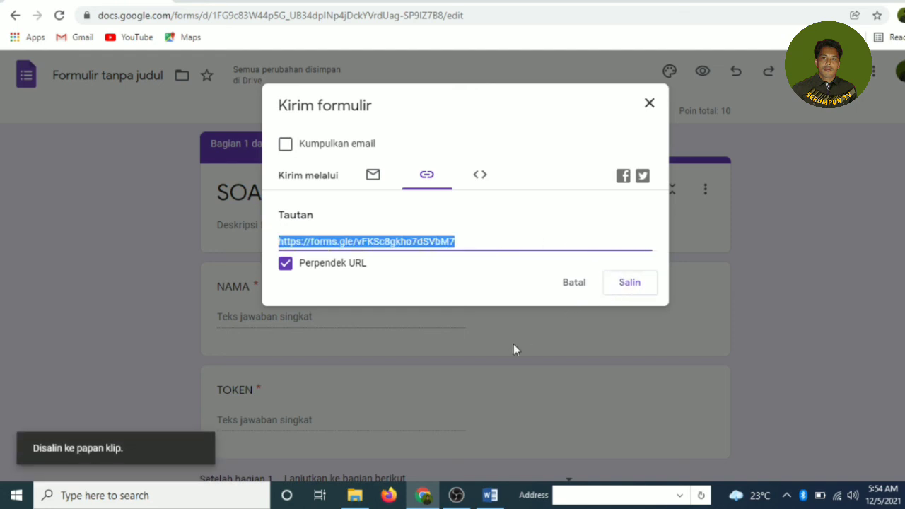
left_click(423, 495)
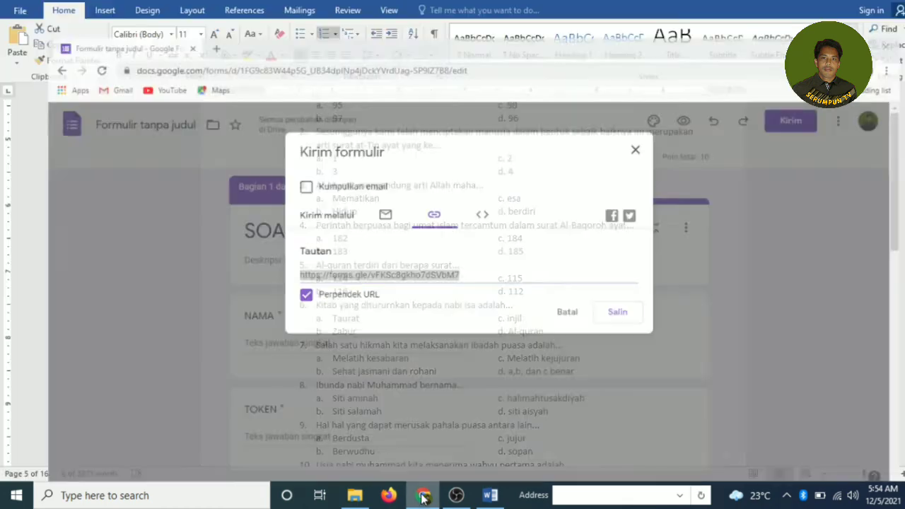
triple_click(372, 269)
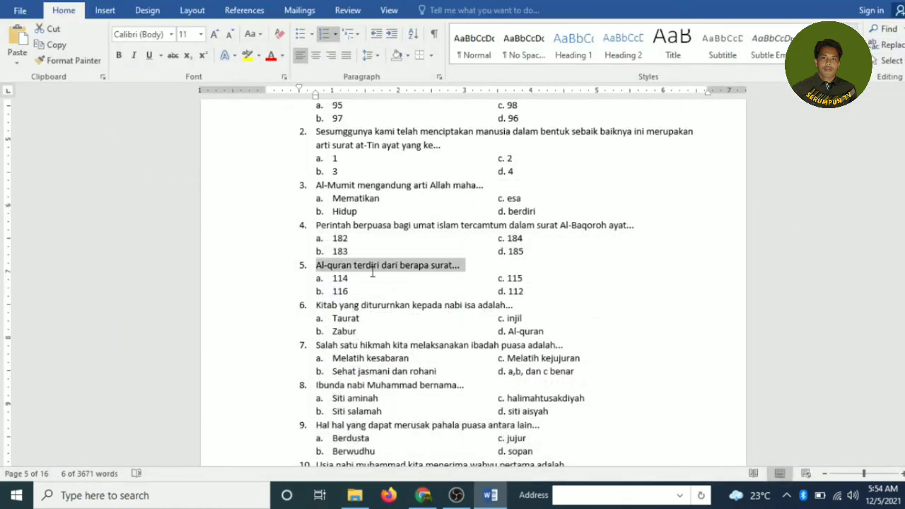
left_click(416, 500)
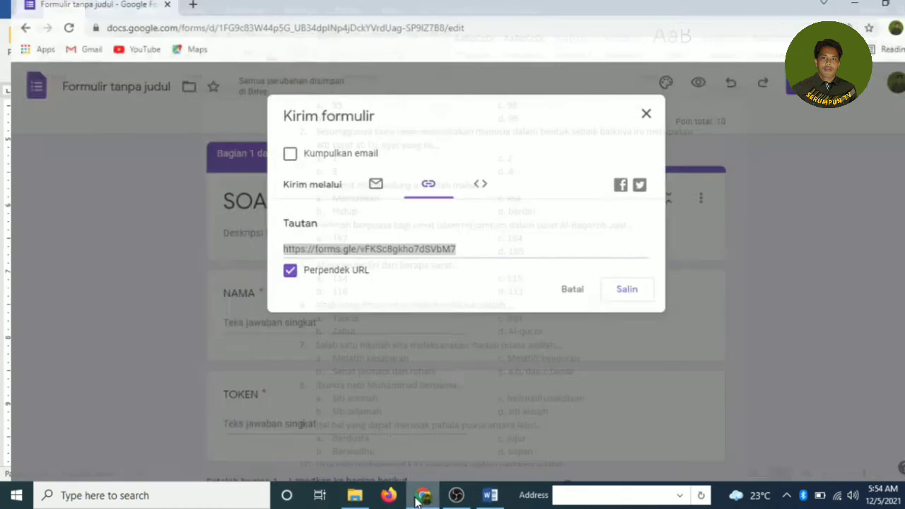
left_click(189, 3)
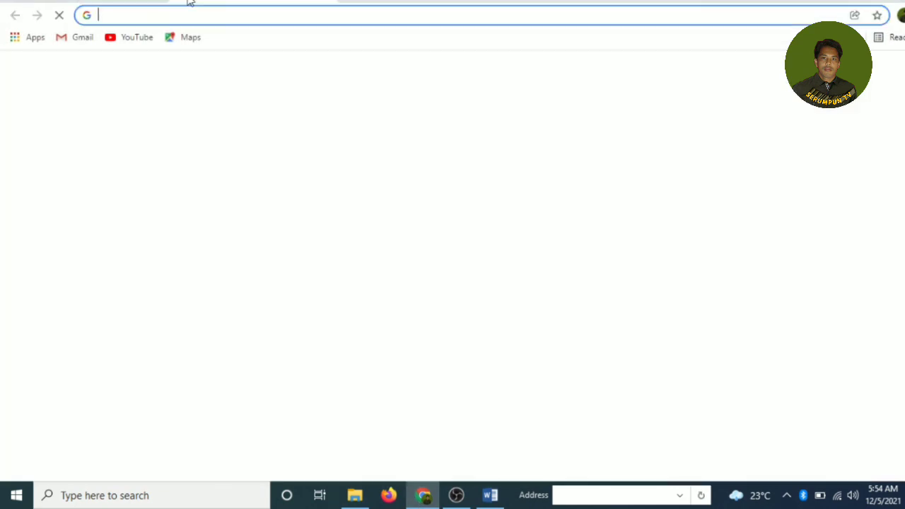
left_click(240, 14)
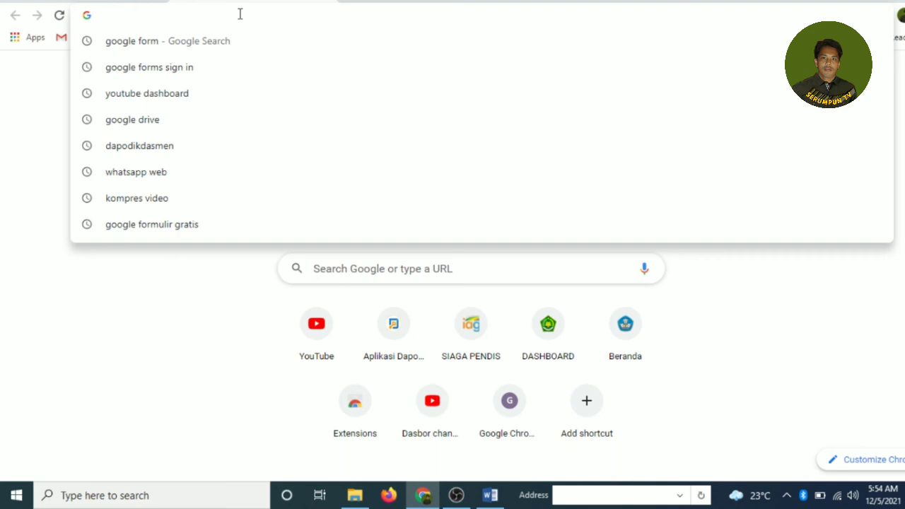
key("ctrl+v")
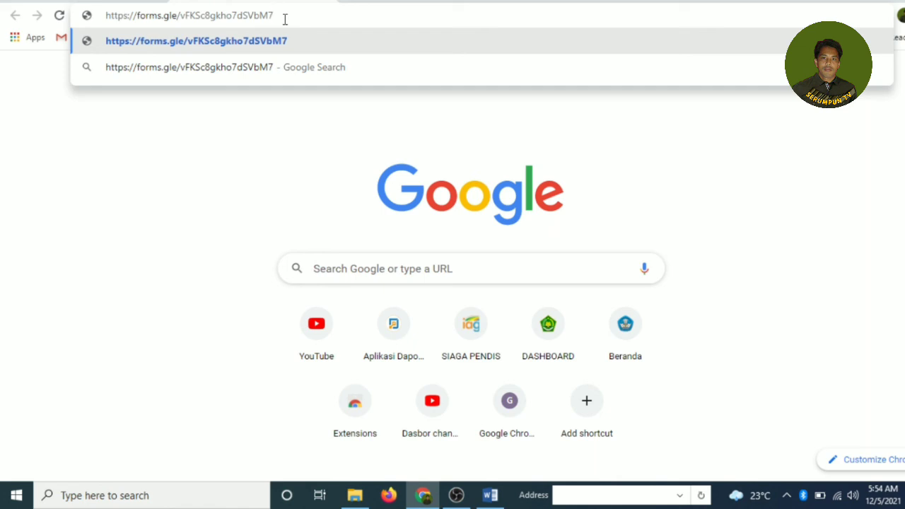
key("Return")
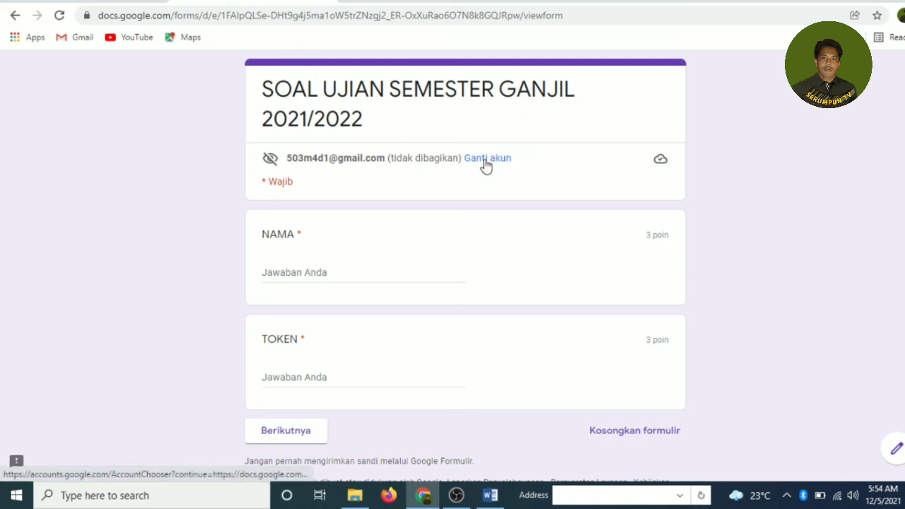
scroll(484, 165, "down", 1)
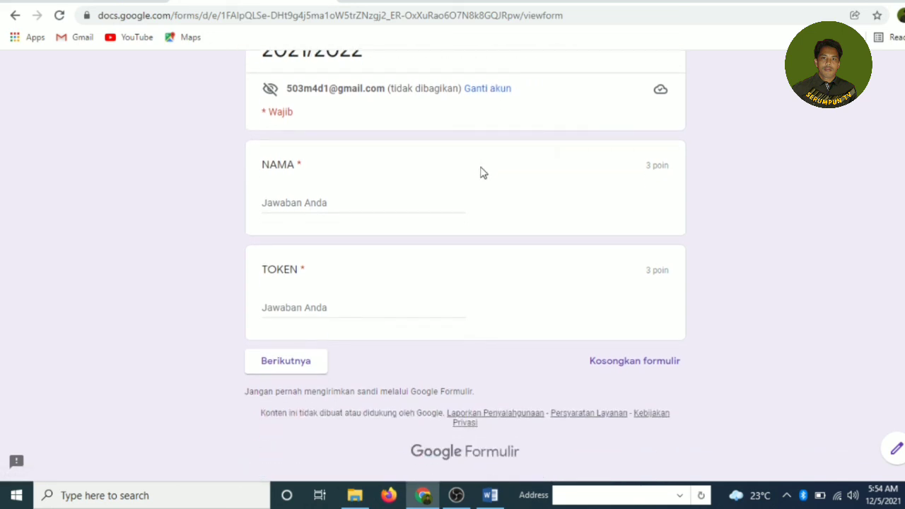
scroll(483, 173, "up", 1)
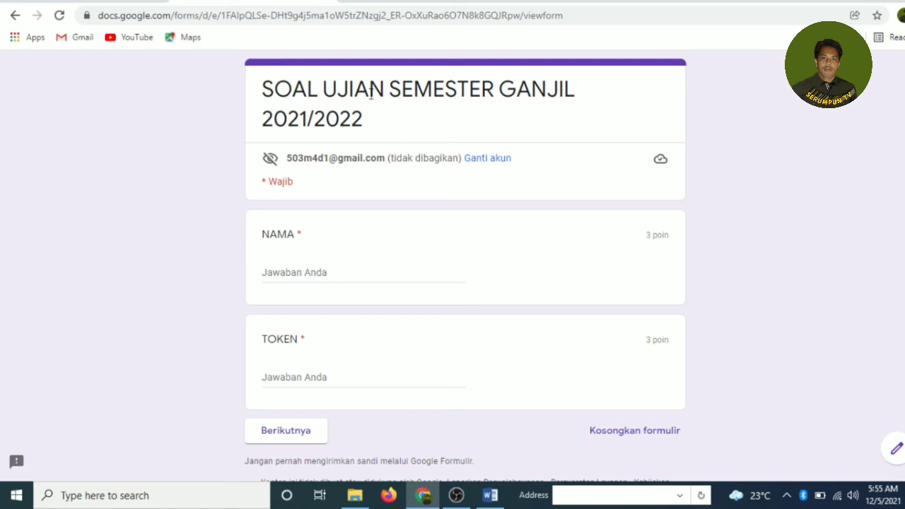
scroll(346, 202, "down", 1)
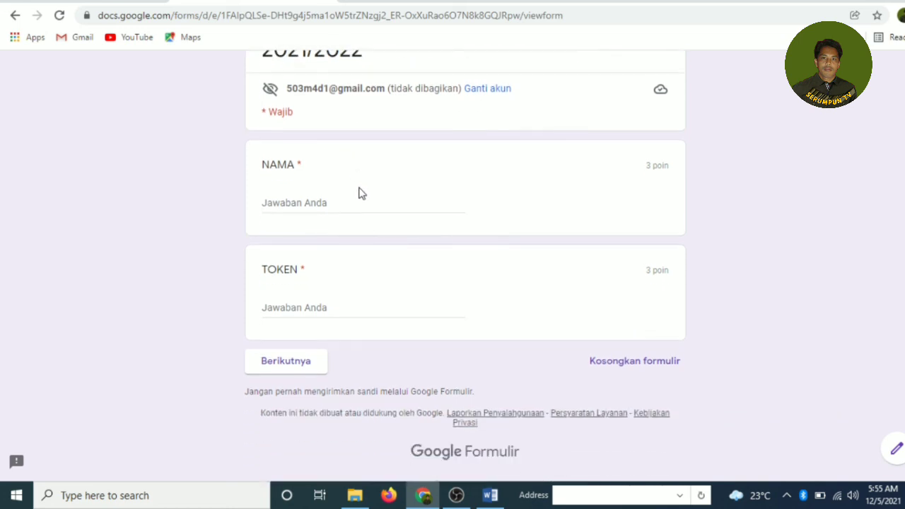
scroll(363, 191, "up", 1)
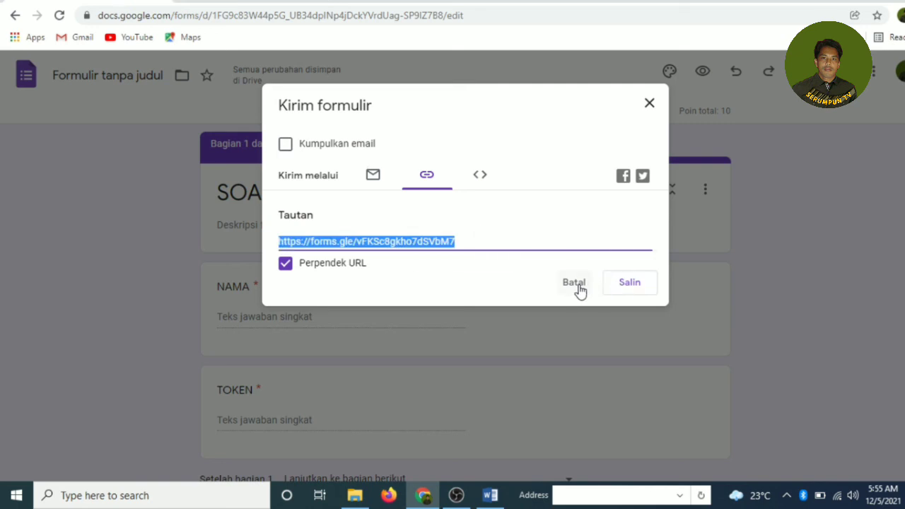
Step: Cancel the Kirim formulir dialog and review the exam questions down to section 2's Al-Mumit question
left_click(576, 286)
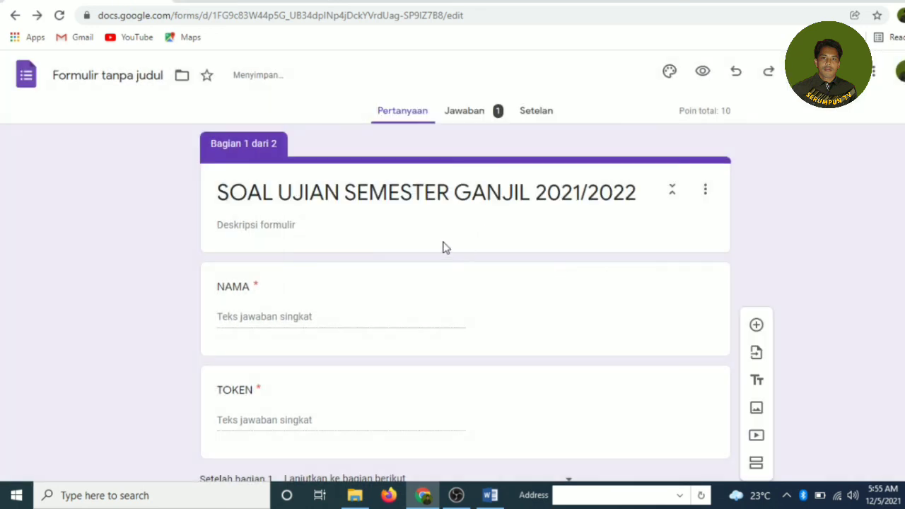
scroll(428, 246, "down", 8)
scroll(410, 242, "up", 4)
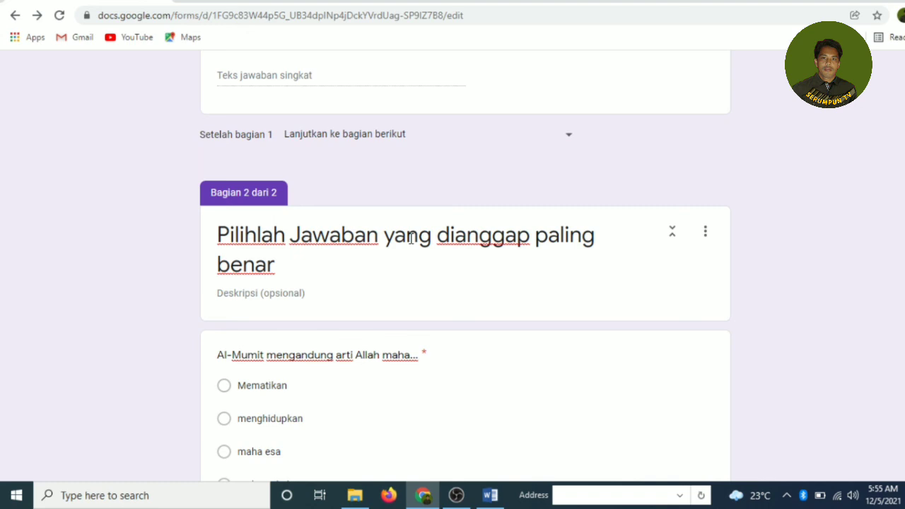
scroll(410, 239, "down", 4)
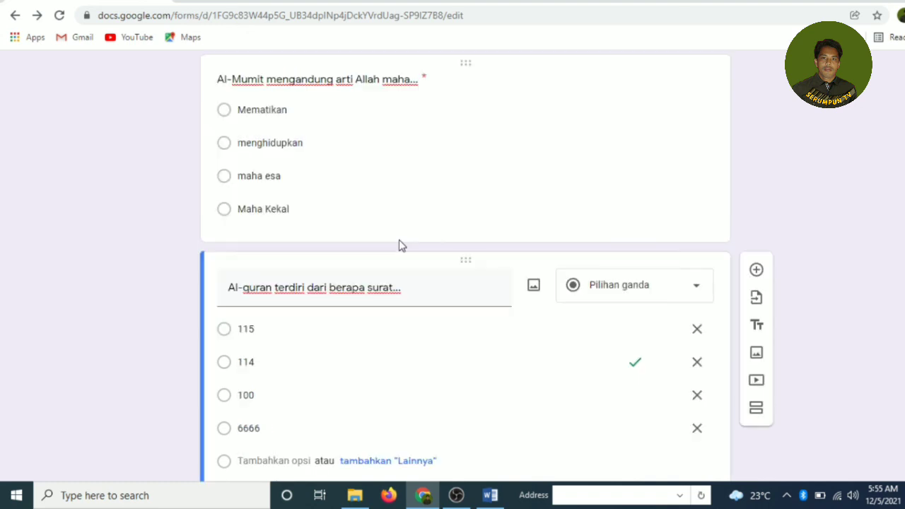
scroll(399, 239, "up", 3)
scroll(361, 239, "up", 6)
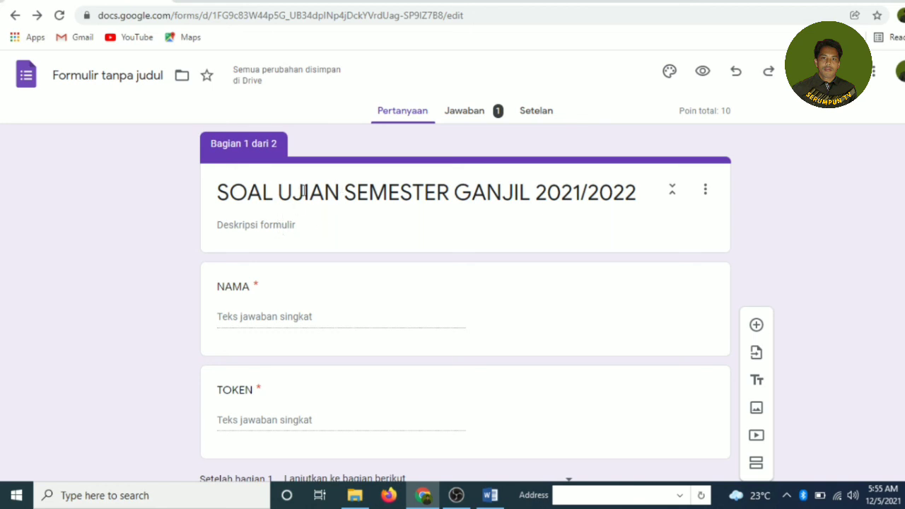
scroll(303, 193, "down", 3)
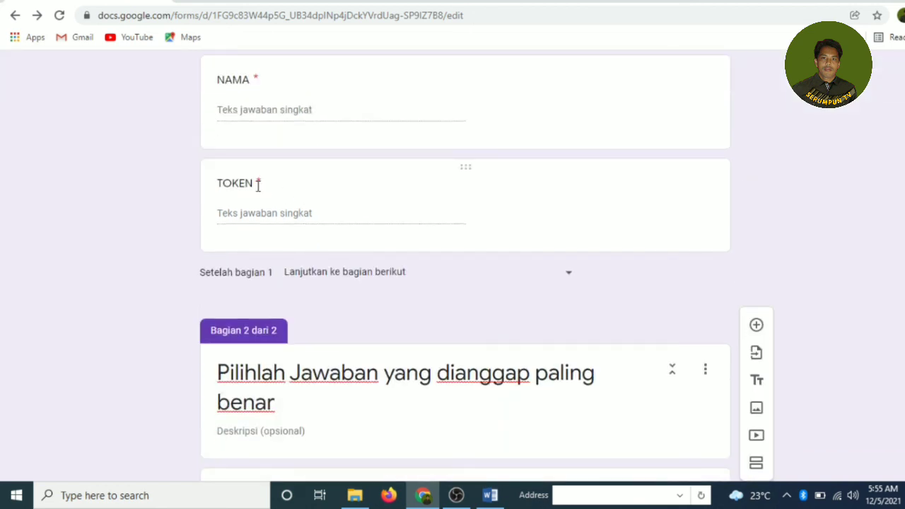
scroll(258, 186, "up", 3)
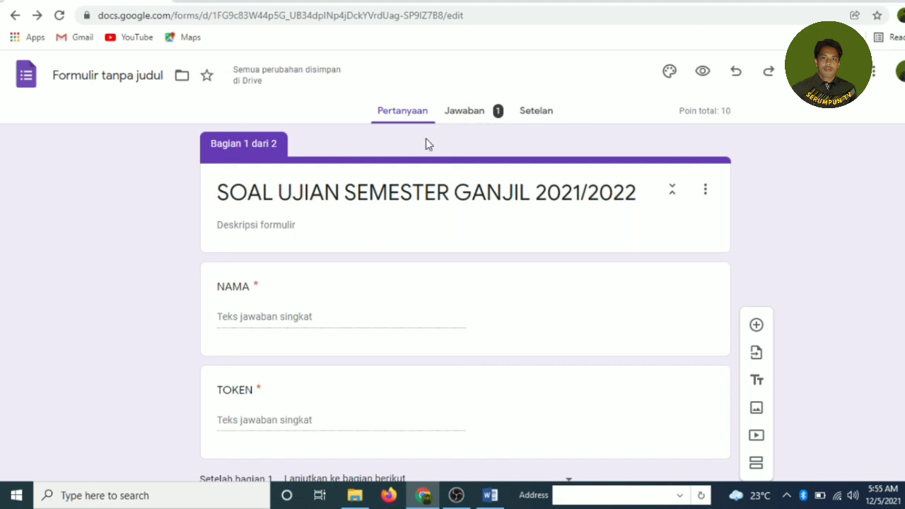
scroll(409, 241, "down", 3)
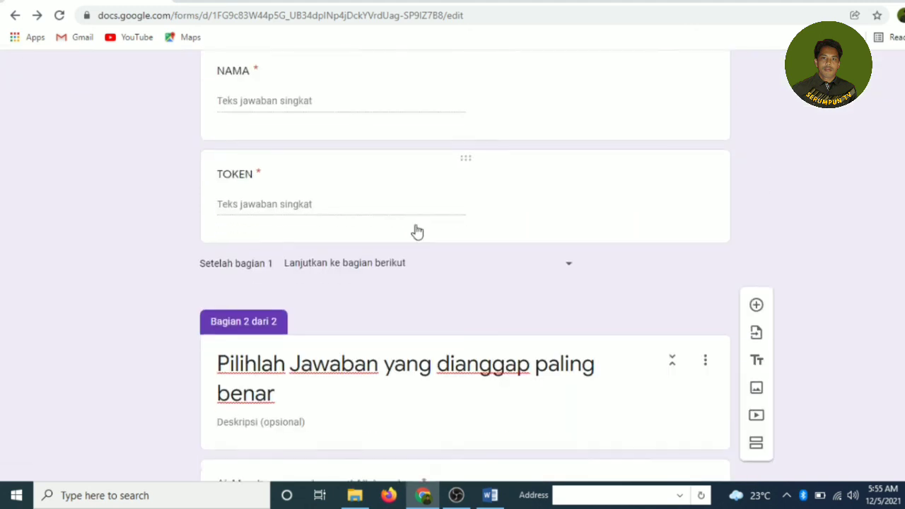
scroll(417, 232, "down", 4)
scroll(417, 223, "up", 2)
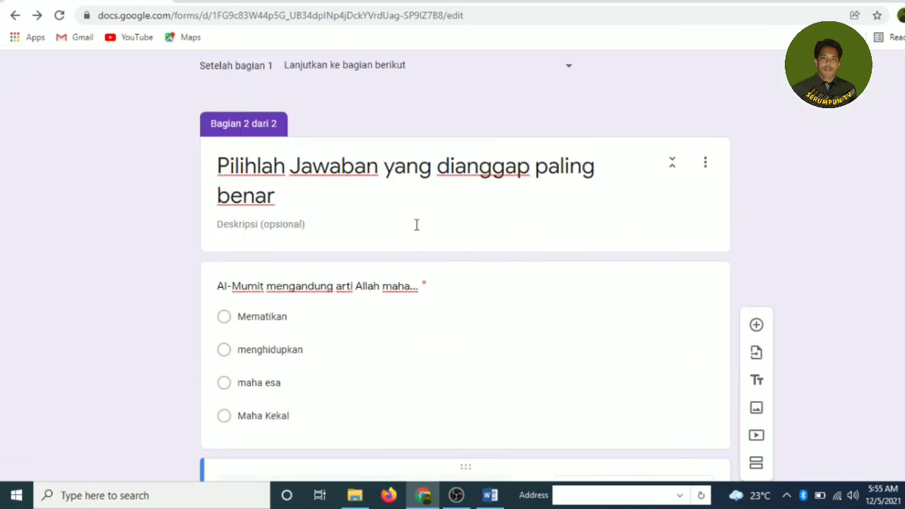
scroll(416, 224, "up", 6)
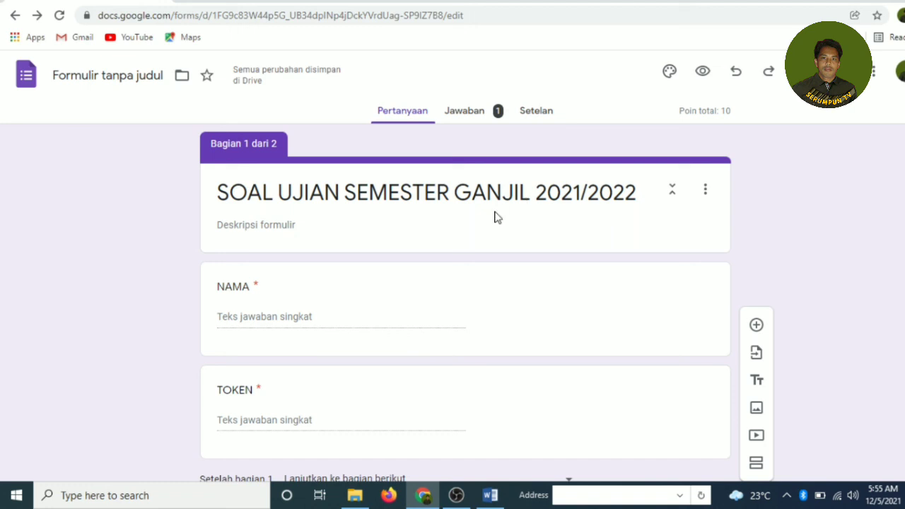
left_click(480, 117)
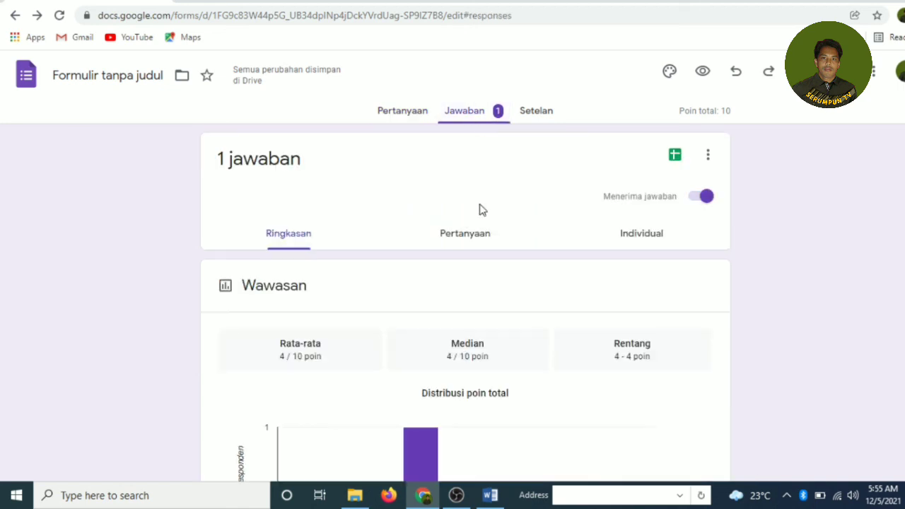
scroll(484, 240, "down", 2)
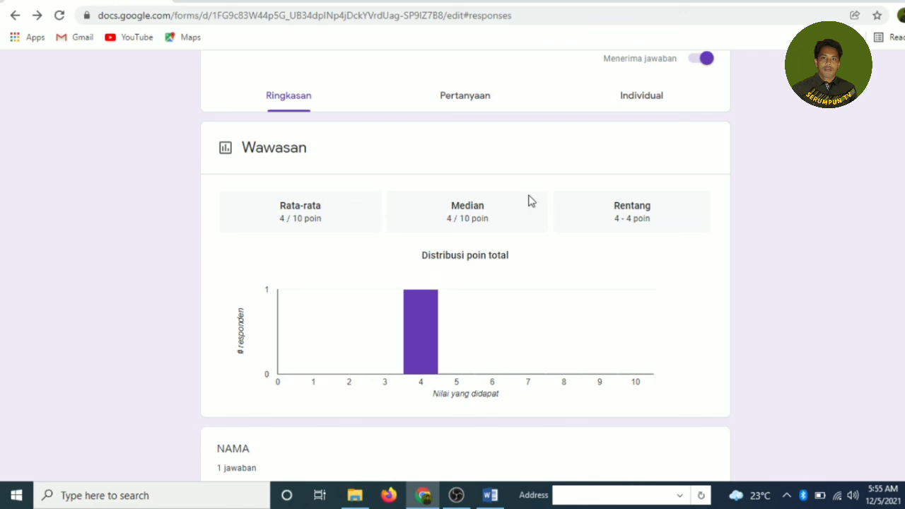
scroll(531, 201, "up", 2)
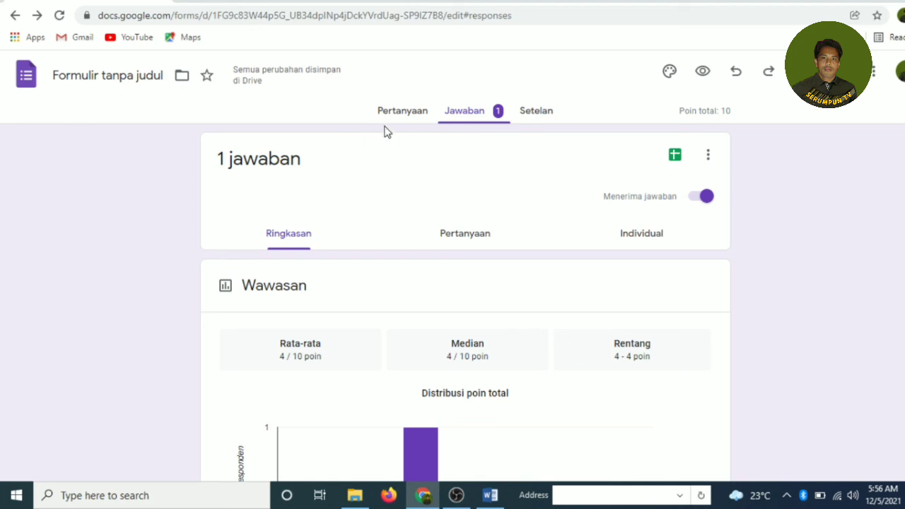
left_click(402, 115)
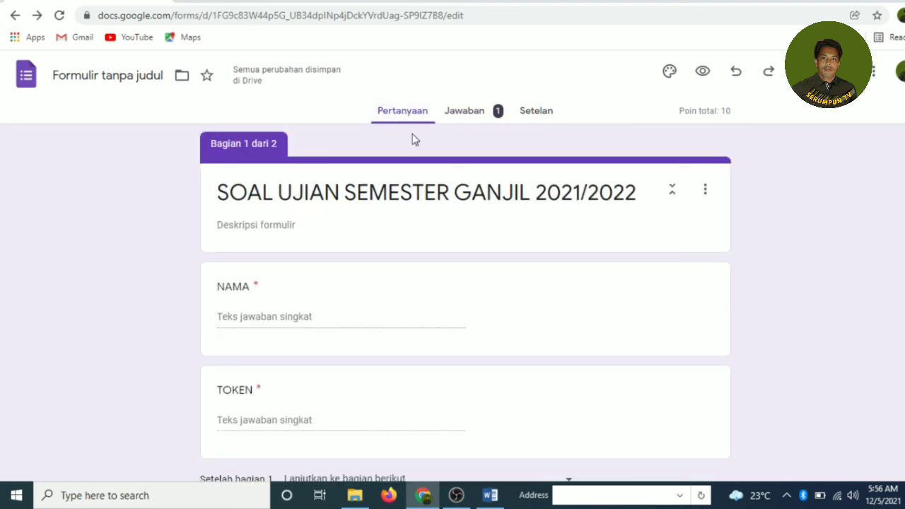
scroll(403, 203, "down", 5)
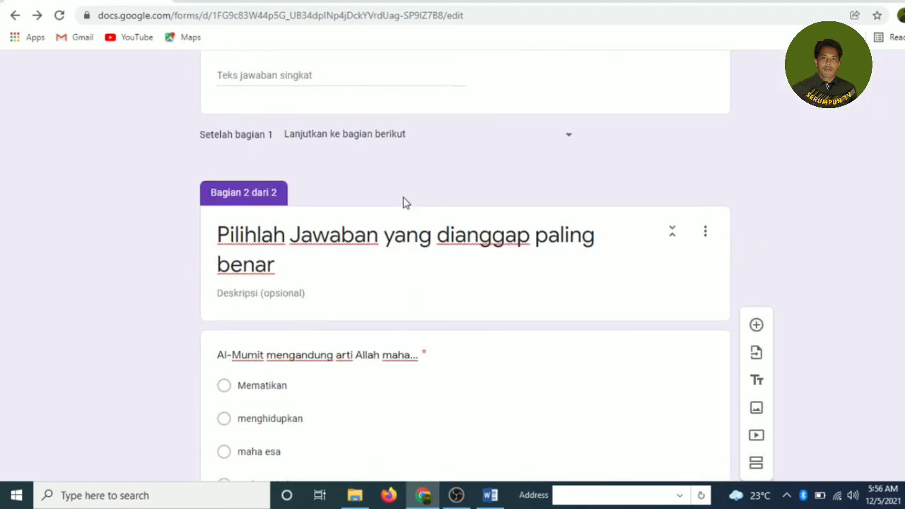
scroll(392, 183, "up", 5)
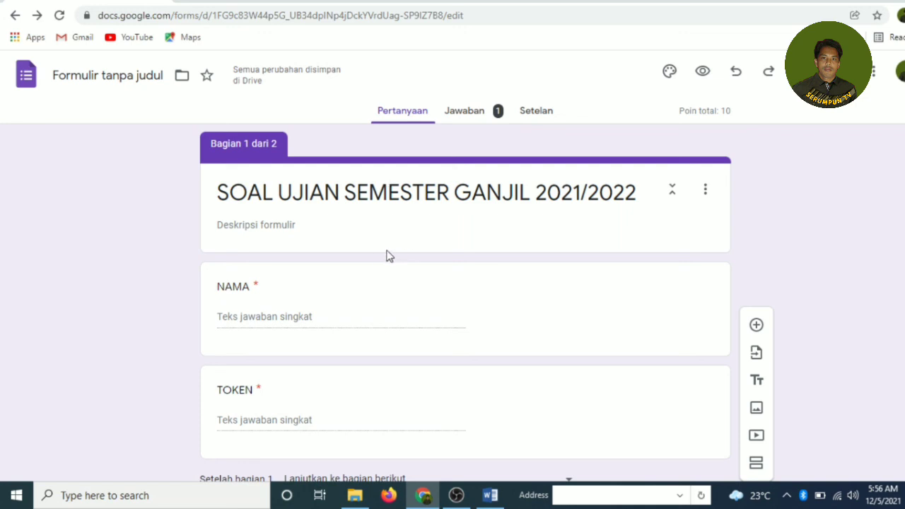
scroll(365, 253, "down", 3)
scroll(365, 253, "up", 3)
scroll(414, 253, "down", 2)
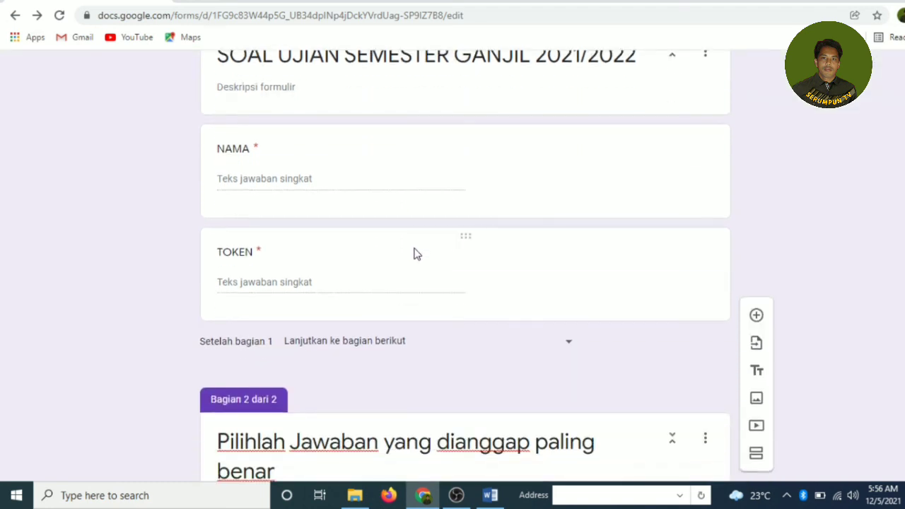
scroll(414, 252, "down", 2)
scroll(416, 249, "up", 4)
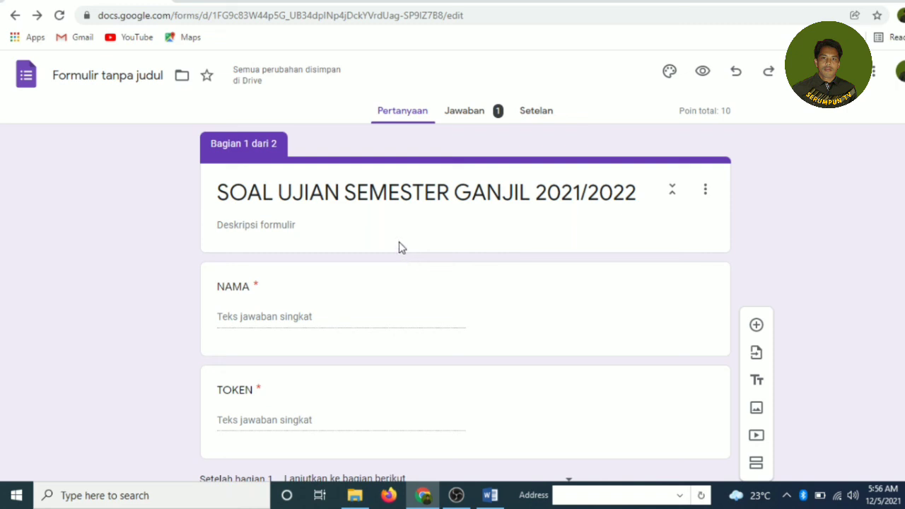
scroll(397, 241, "down", 7)
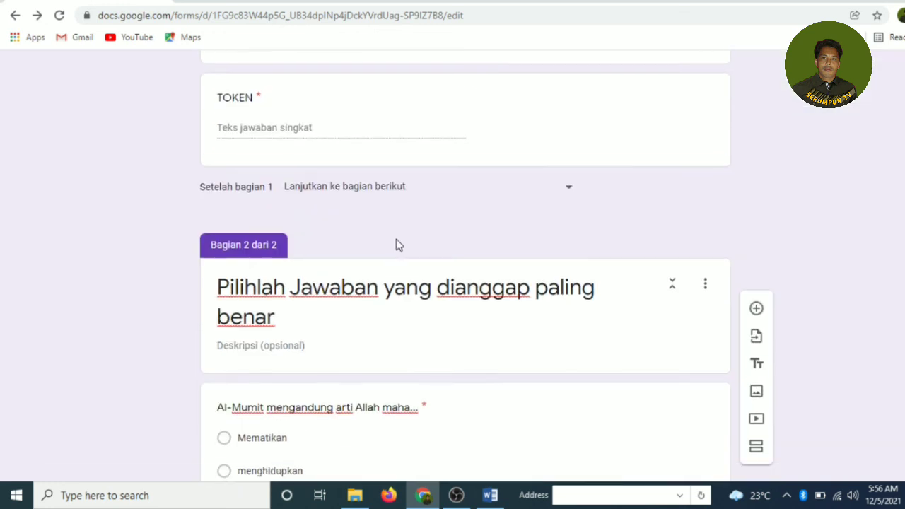
scroll(397, 240, "down", 3)
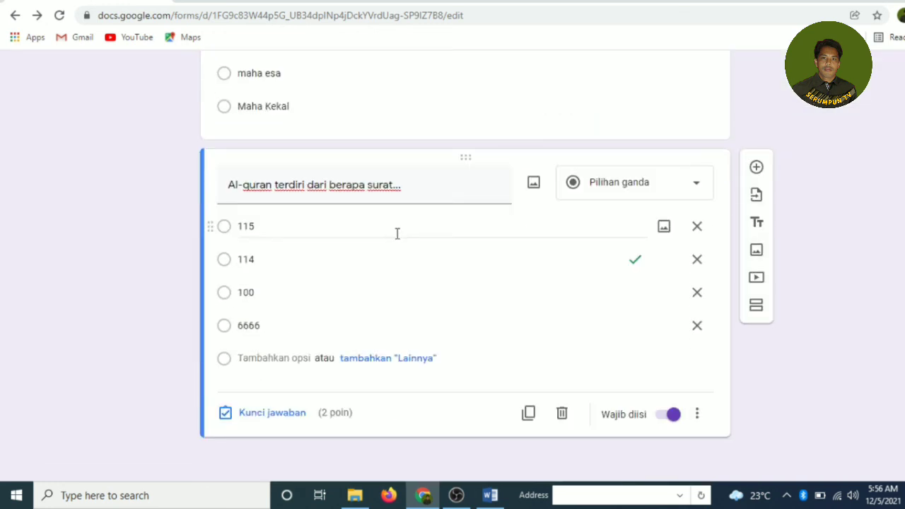
scroll(396, 234, "up", 1)
scroll(395, 234, "down", 1)
scroll(396, 244, "up", 10)
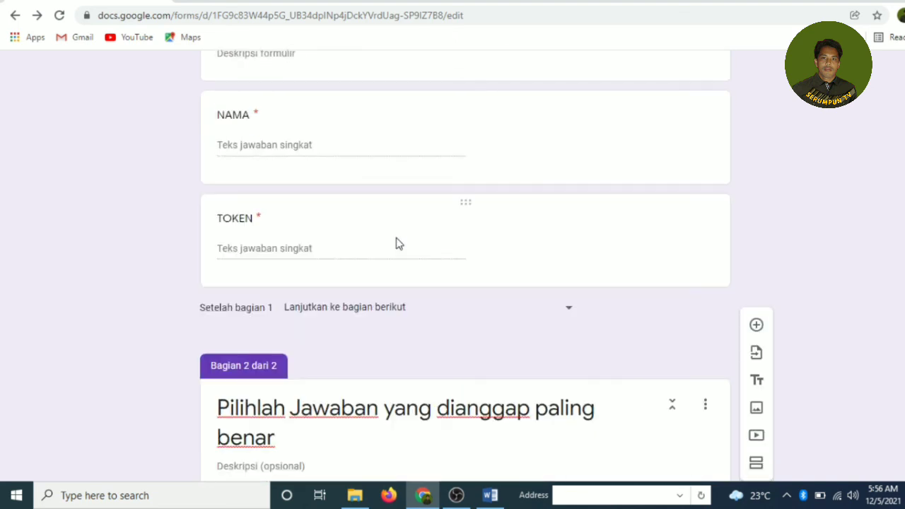